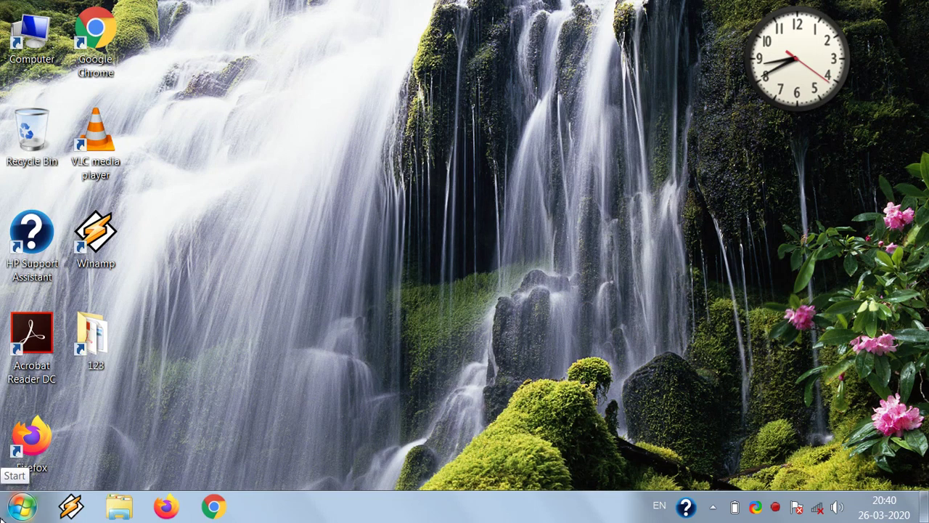
left_click(22, 506)
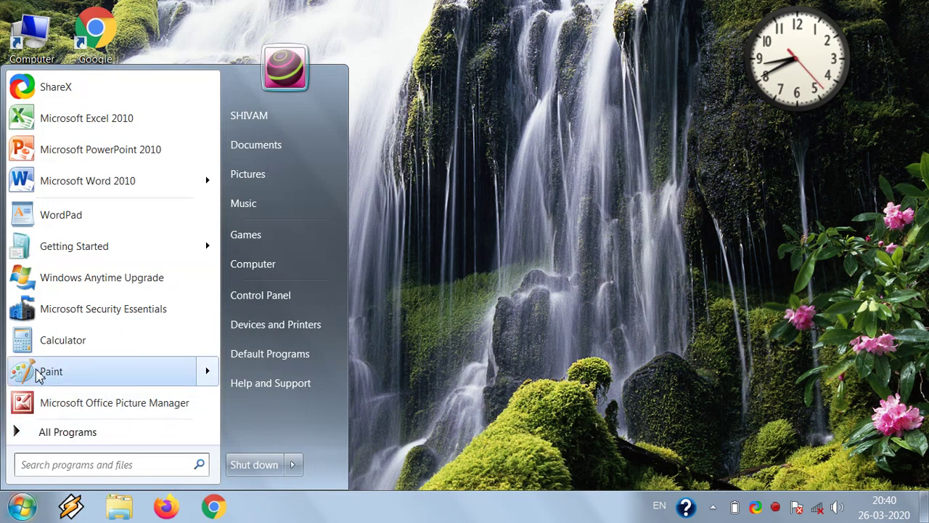
left_click(417, 299)
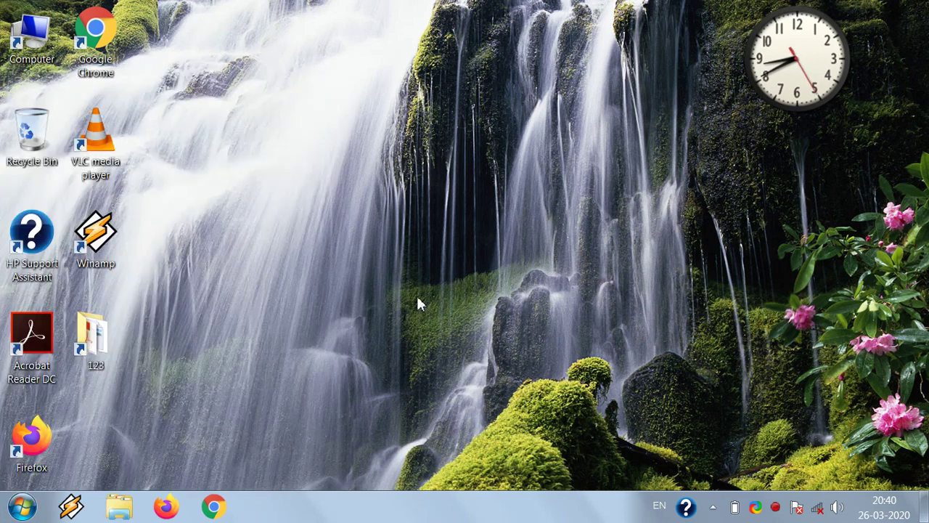
Step: Find Paint by searching the installed programs for "pain" and launch it
left_click(25, 508)
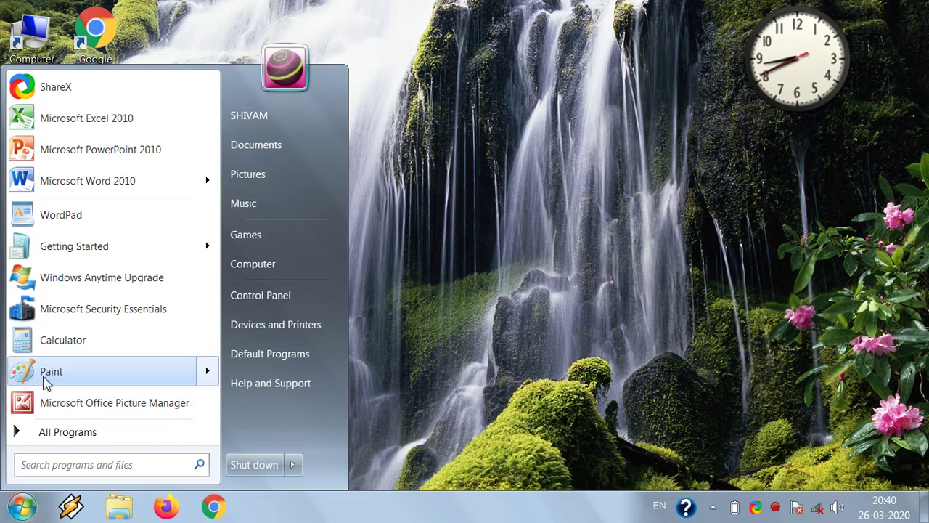
mouse_move(41, 374)
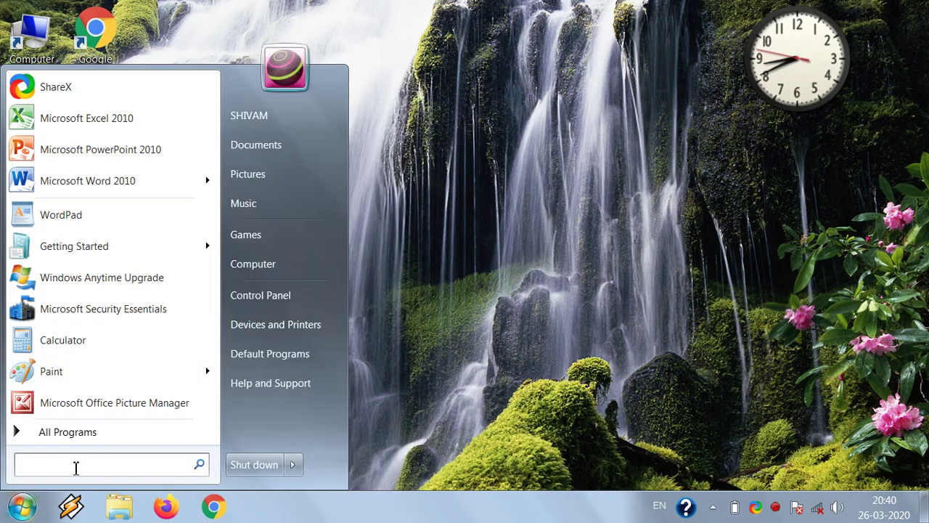
type("pain")
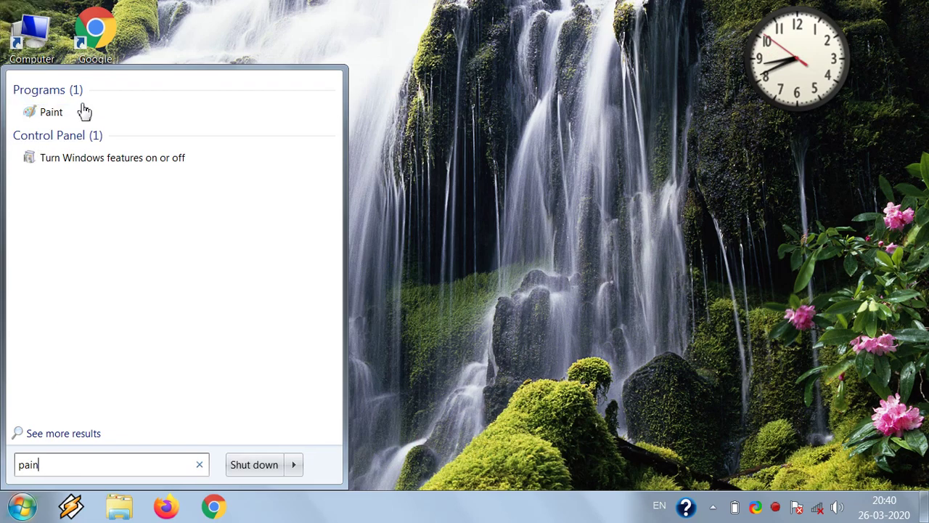
left_click(56, 116)
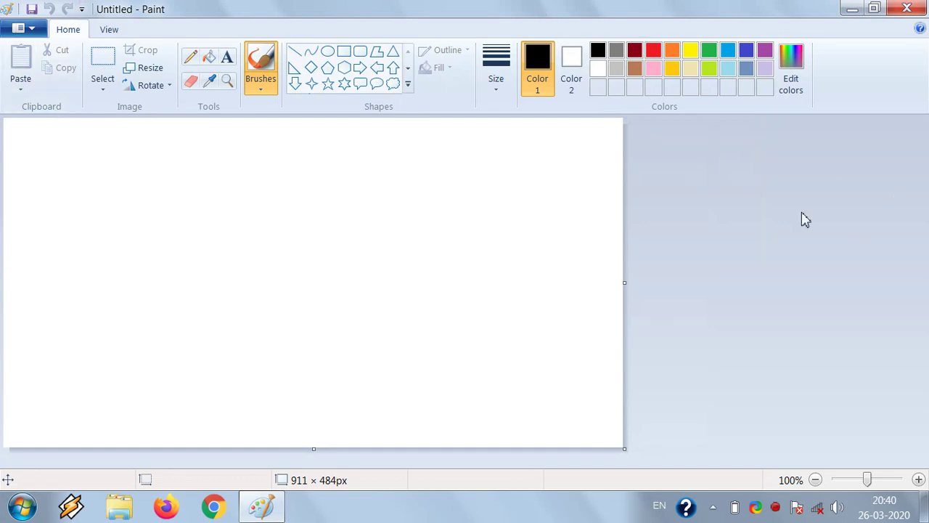
Step: Close the blank Paint window and relaunch Paint from the list of frequently used programs
left_click(911, 9)
left_click(22, 507)
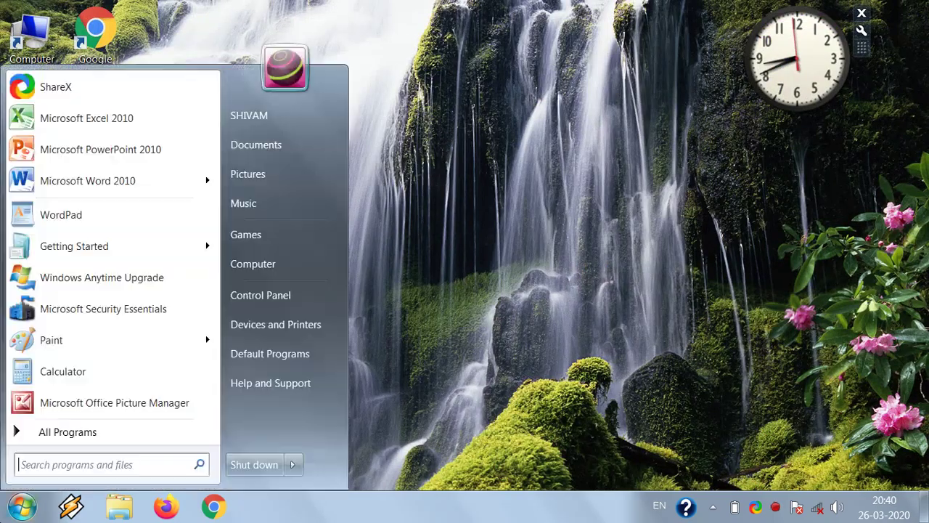
left_click(56, 342)
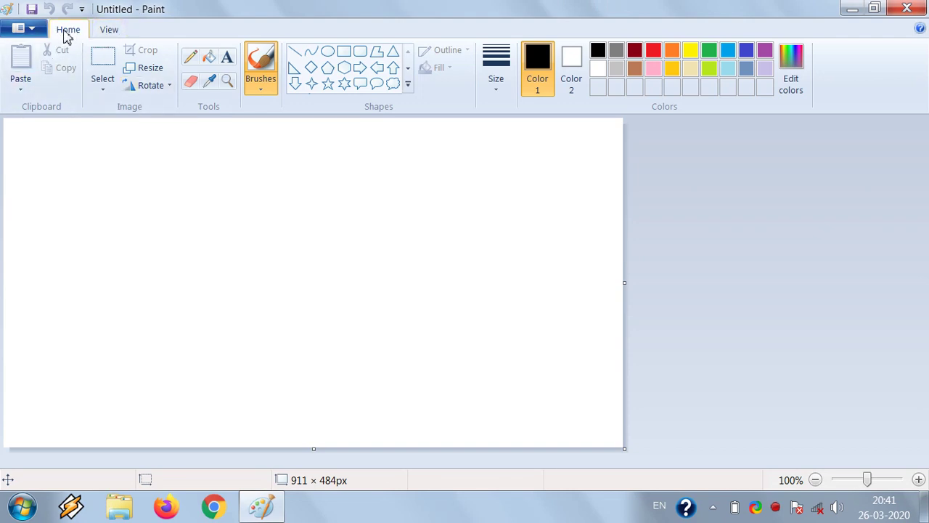
left_click(109, 32)
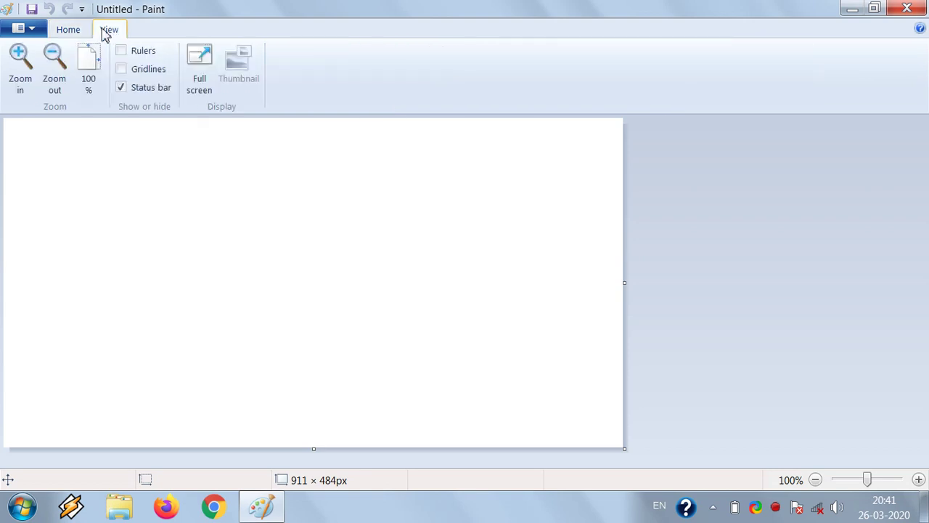
left_click(71, 35)
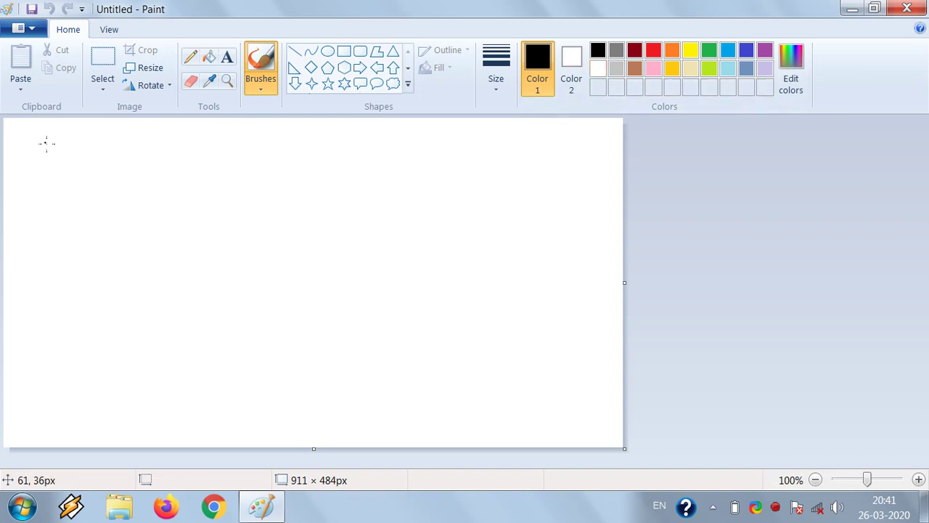
Step: Paint a long vertical stroke beside the canvas's left edge and handwrite cursive words across the canvas with the black brush
left_click_drag(46, 143, 47, 346)
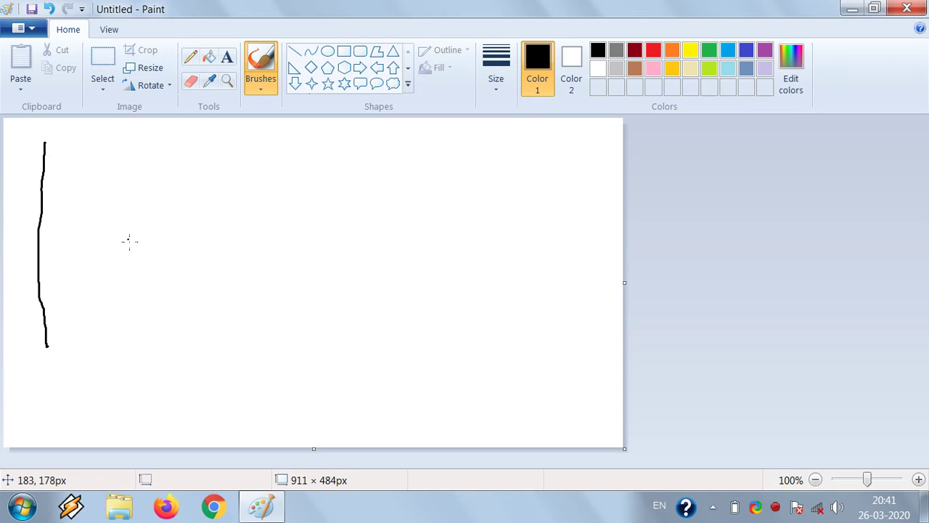
mouse_move(147, 215)
left_mouse_down()
mouse_move(179, 316)
mouse_move(165, 289)
mouse_move(210, 266)
mouse_move(212, 308)
mouse_move(293, 212)
mouse_move(269, 185)
mouse_move(318, 257)
mouse_move(339, 236)
mouse_move(347, 281)
mouse_move(349, 244)
mouse_move(376, 224)
mouse_move(366, 171)
mouse_move(389, 226)
mouse_move(426, 249)
mouse_move(395, 255)
mouse_move(439, 208)
mouse_move(434, 241)
mouse_move(471, 177)
mouse_move(451, 182)
mouse_move(492, 197)
left_mouse_up()
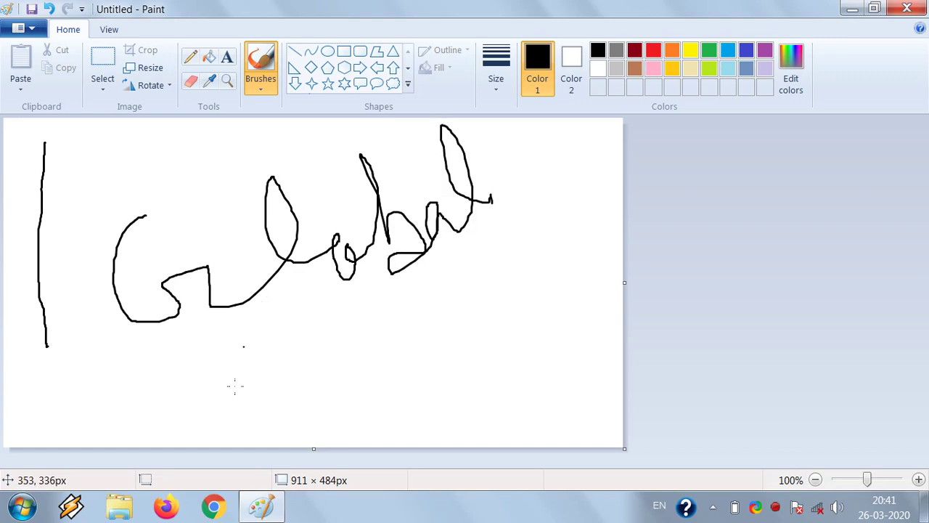
mouse_move(241, 373)
left_mouse_down()
mouse_move(293, 426)
mouse_move(282, 443)
mouse_move(315, 363)
mouse_move(345, 464)
mouse_move(366, 433)
mouse_move(412, 406)
mouse_move(402, 418)
mouse_move(421, 413)
mouse_move(426, 390)
mouse_move(450, 375)
mouse_move(467, 389)
mouse_move(457, 362)
mouse_move(494, 363)
left_mouse_up()
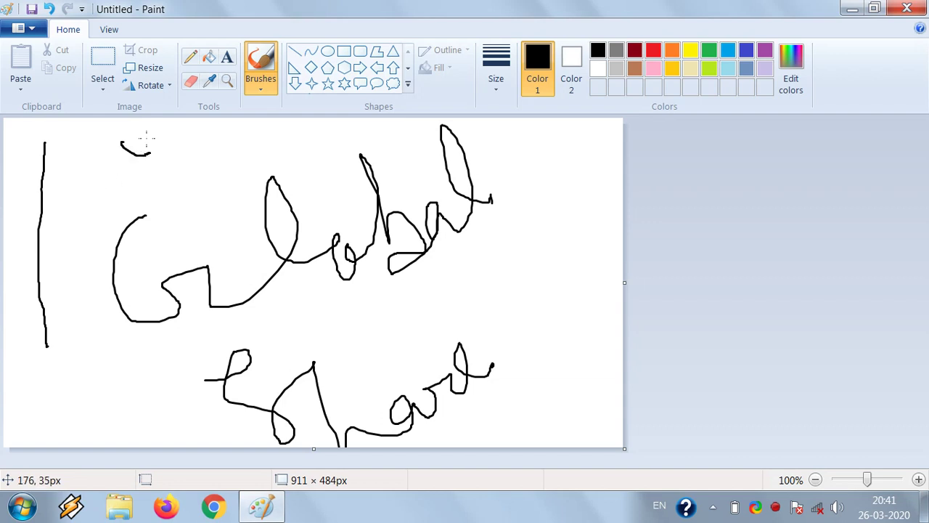
mouse_move(146, 138)
left_mouse_down()
mouse_move(171, 180)
mouse_move(185, 159)
mouse_move(208, 182)
mouse_move(205, 146)
mouse_move(219, 186)
mouse_move(184, 192)
mouse_move(93, 148)
mouse_move(237, 124)
mouse_move(259, 156)
mouse_move(239, 159)
mouse_move(274, 143)
mouse_move(253, 129)
mouse_move(303, 177)
mouse_move(315, 136)
mouse_move(333, 163)
mouse_move(361, 154)
left_mouse_up()
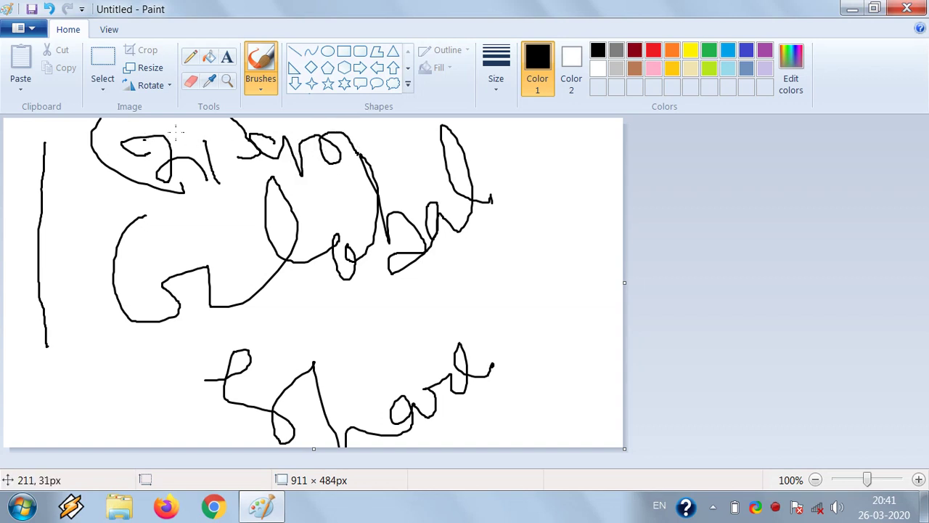
left_click_drag(145, 138, 339, 129)
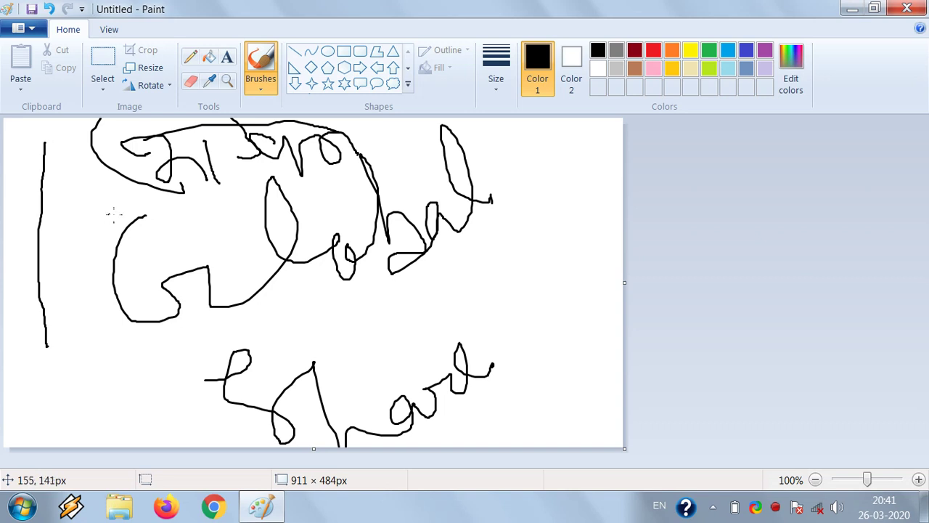
Step: Erase the vertical stroke beside the canvas's left edge with the Eraser
left_click(192, 82)
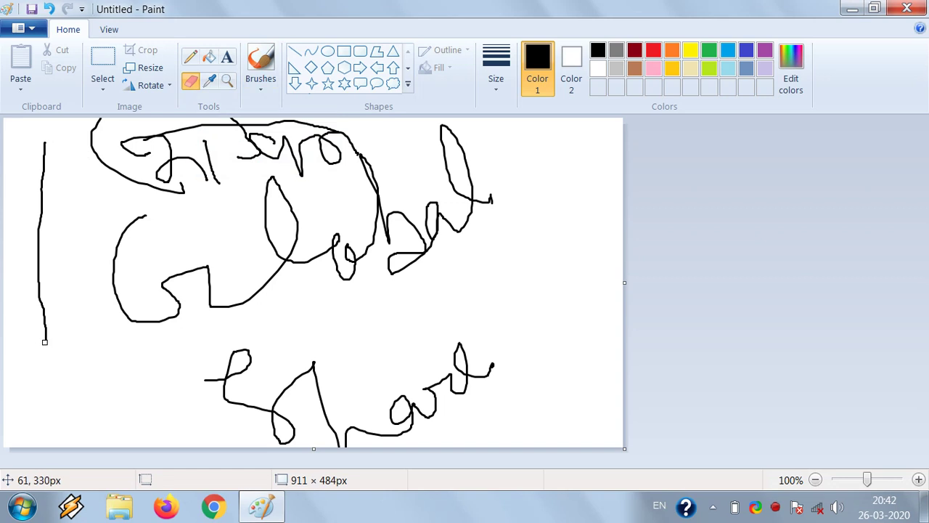
mouse_move(42, 297)
left_mouse_down()
mouse_move(35, 251)
mouse_move(43, 213)
left_mouse_up()
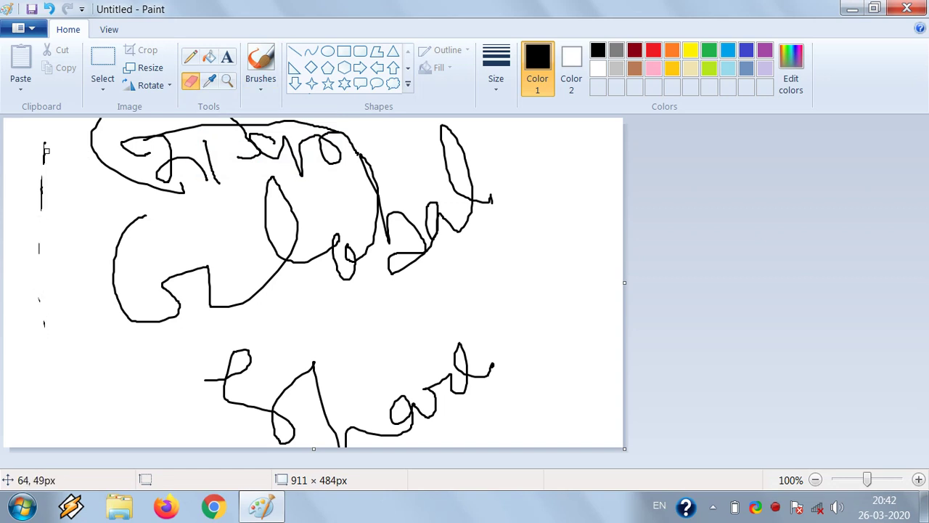
left_click_drag(45, 151, 45, 260)
left_click_drag(42, 326, 44, 252)
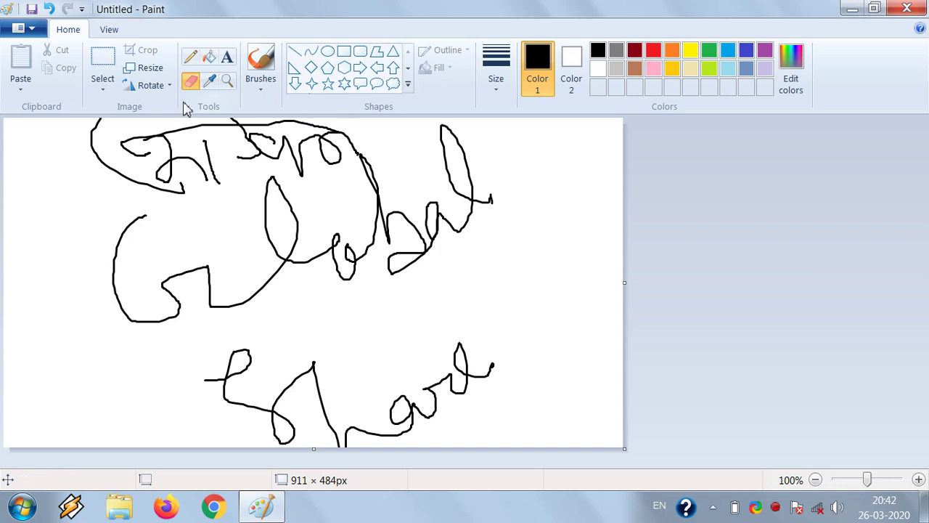
Step: Resize the image by pixels to a horizontal size of 913 with the aspect ratio maintained
left_click(147, 68)
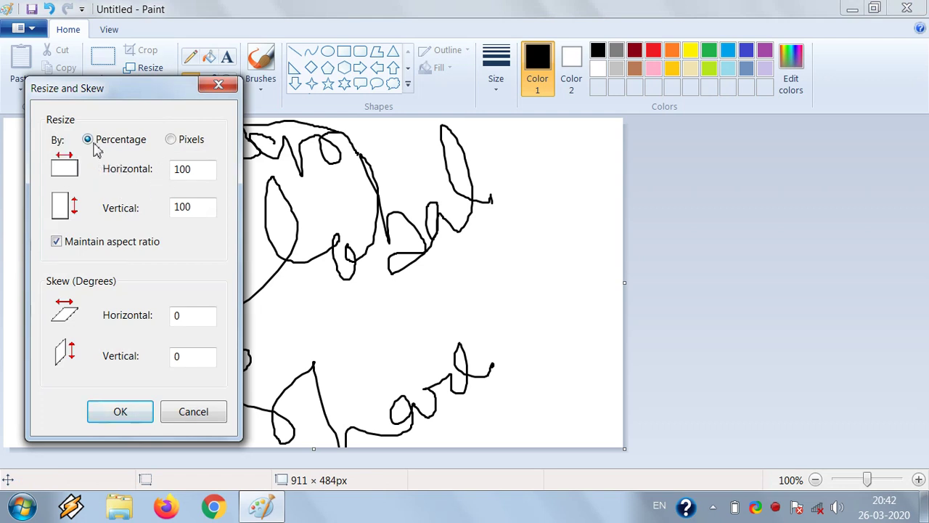
left_click(171, 140)
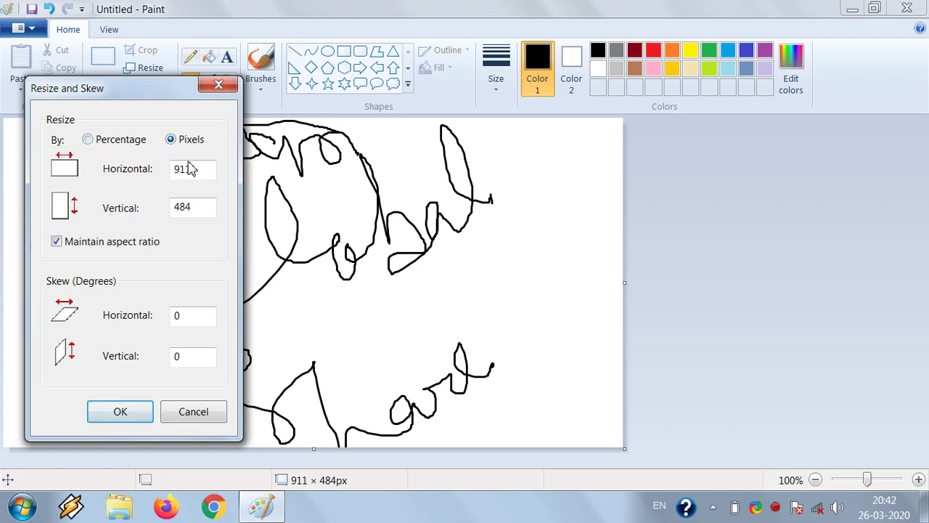
left_click(88, 140)
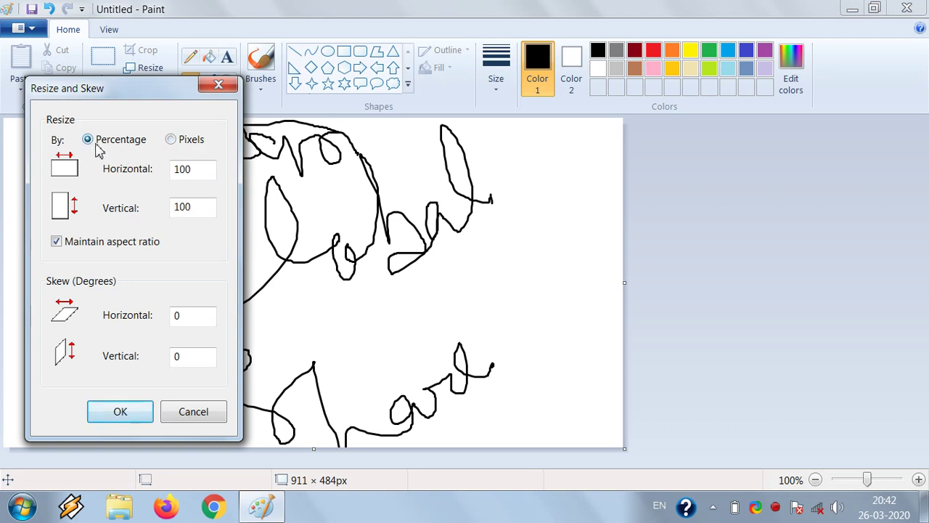
left_click(171, 140)
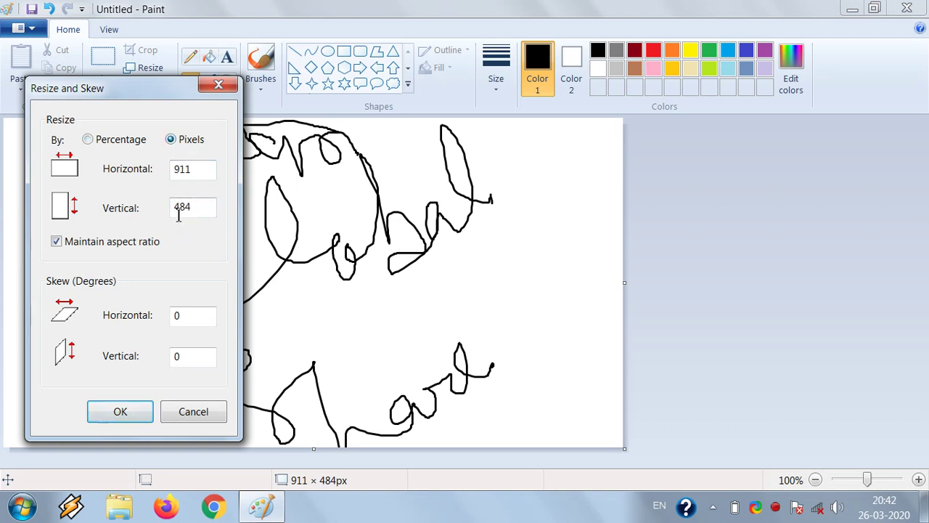
left_click(197, 170)
key("BackSpace")
type("3")
left_click(121, 414)
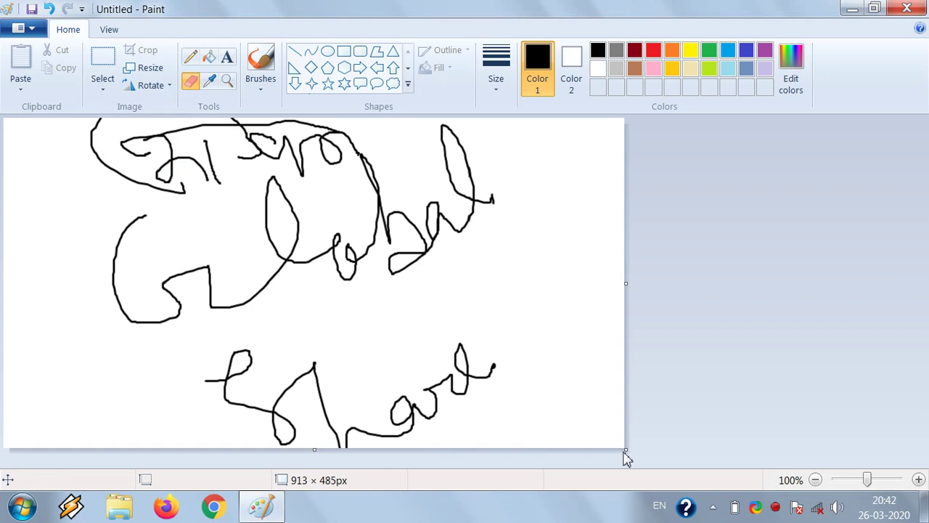
Step: Extend the canvas from its corner to about 948 × 514 px and check its size in pixels in the resize settings
left_click_drag(627, 453, 652, 474)
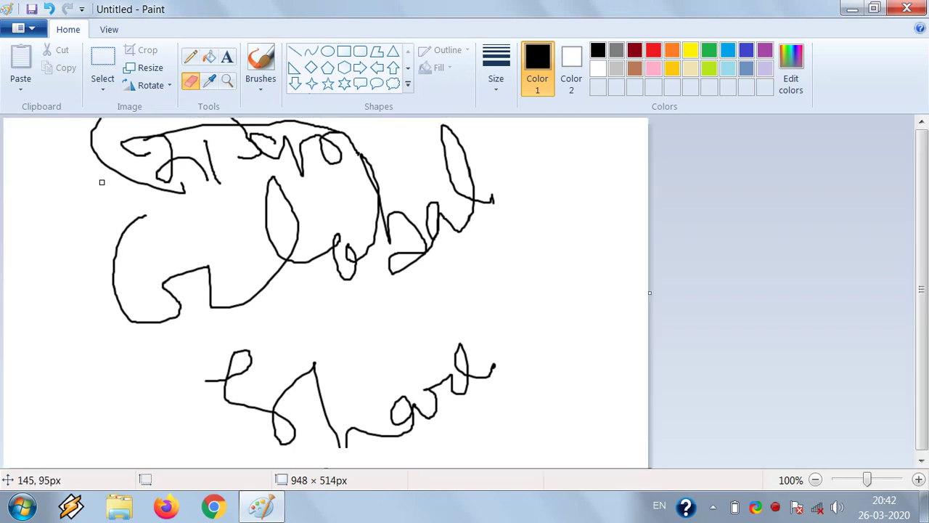
left_click(149, 67)
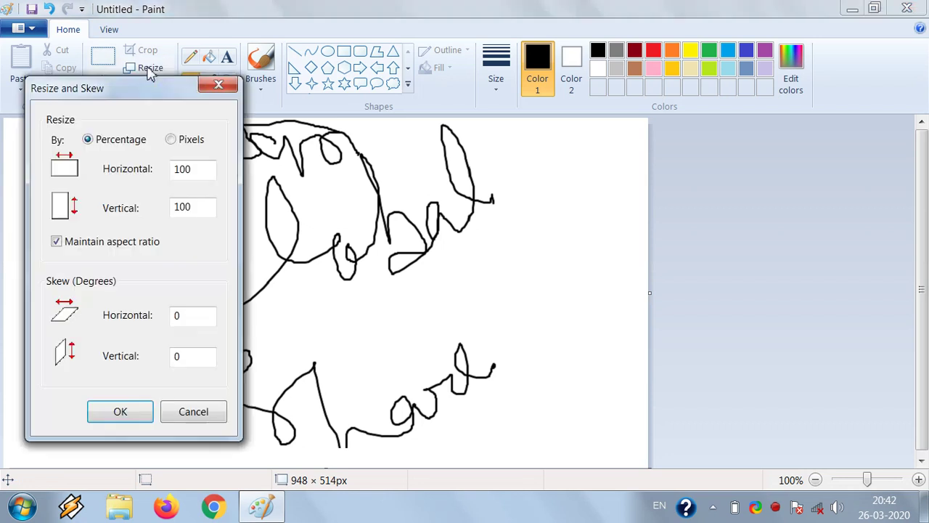
left_click(190, 144)
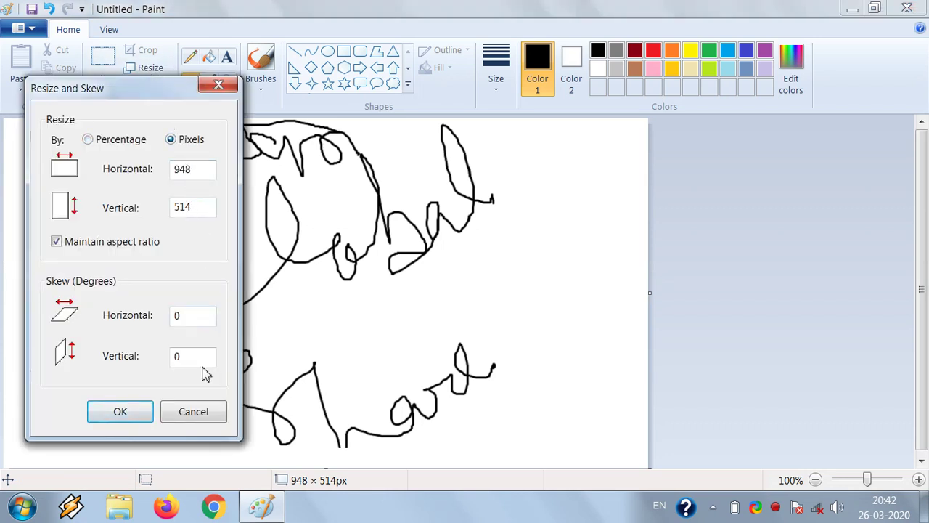
left_click(171, 418)
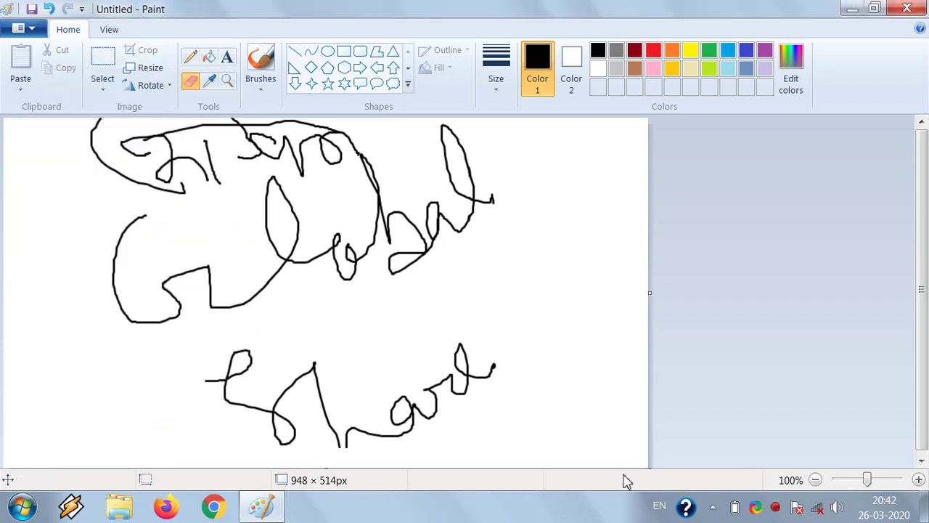
Step: Shrink the canvas to crop away most of the handwriting, and stretch it back out to about 1062 × 498 px
scroll(629, 435, "down", 1)
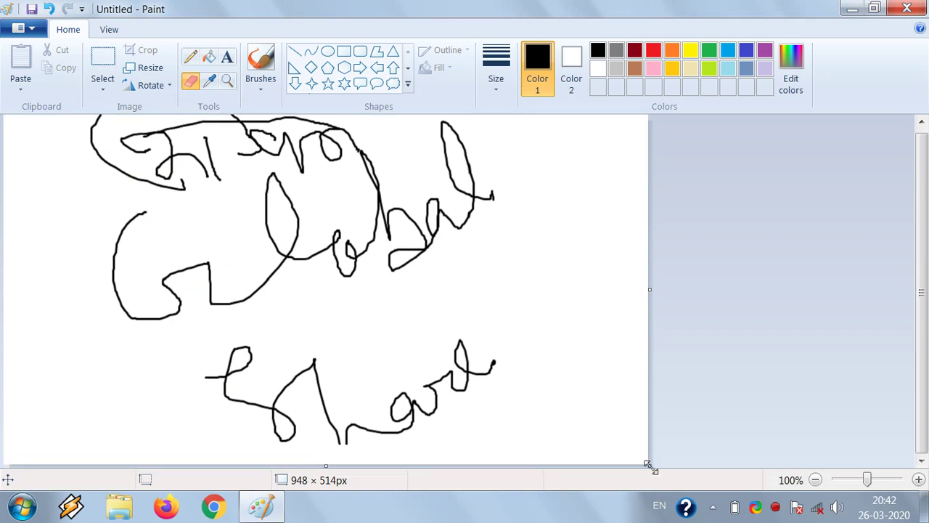
mouse_move(648, 464)
left_mouse_down()
mouse_move(287, 250)
mouse_move(318, 472)
mouse_move(319, 457)
left_mouse_up()
left_click_drag(320, 289, 726, 283)
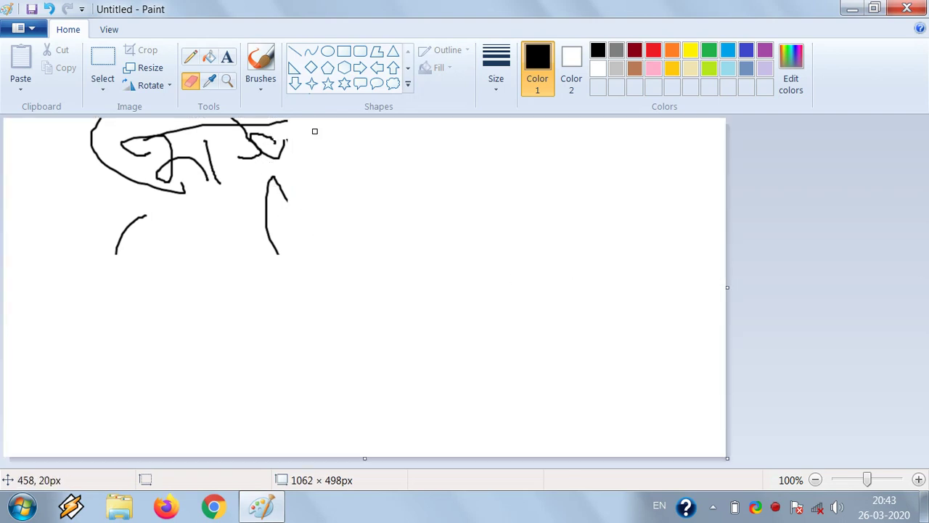
Step: Erase the remaining handwriting strokes in the upper-left area of the canvas with the Eraser
mouse_move(314, 131)
left_mouse_down()
mouse_move(173, 155)
mouse_move(150, 177)
mouse_move(268, 180)
mouse_move(110, 221)
left_mouse_up()
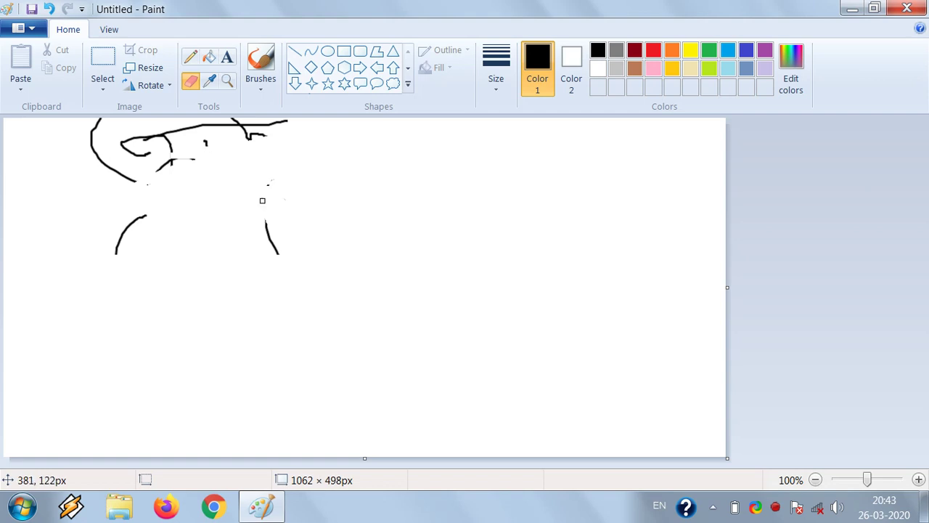
left_click_drag(269, 229, 266, 238)
mouse_move(264, 140)
left_mouse_down()
mouse_move(302, 133)
mouse_move(214, 138)
mouse_move(249, 136)
mouse_move(220, 143)
mouse_move(265, 114)
left_mouse_up()
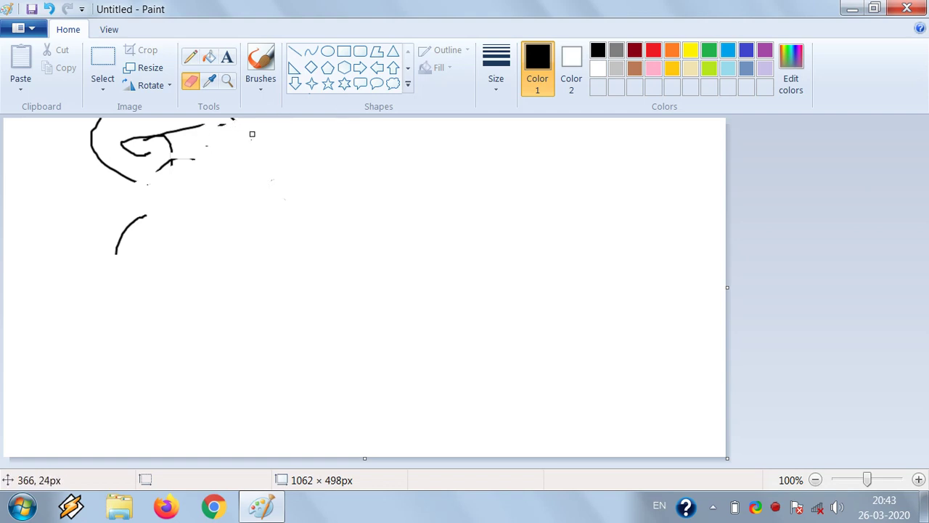
left_click_drag(194, 140, 219, 126)
mouse_move(126, 156)
left_mouse_down()
mouse_move(110, 166)
mouse_move(174, 133)
left_mouse_up()
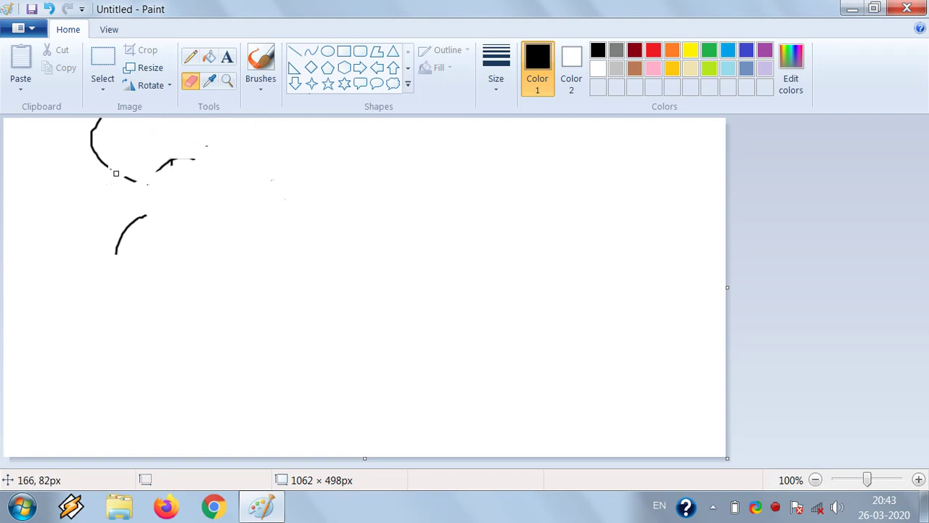
left_click_drag(170, 162, 158, 172)
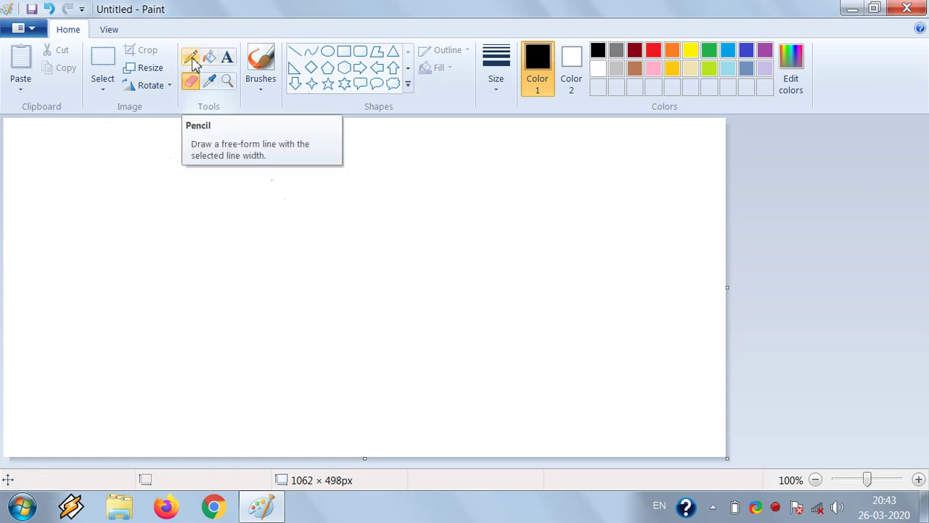
Step: Handwrite a word in black with the Pencil on the left half of the canvas and draw a long slanted line across its letters
left_click(192, 59)
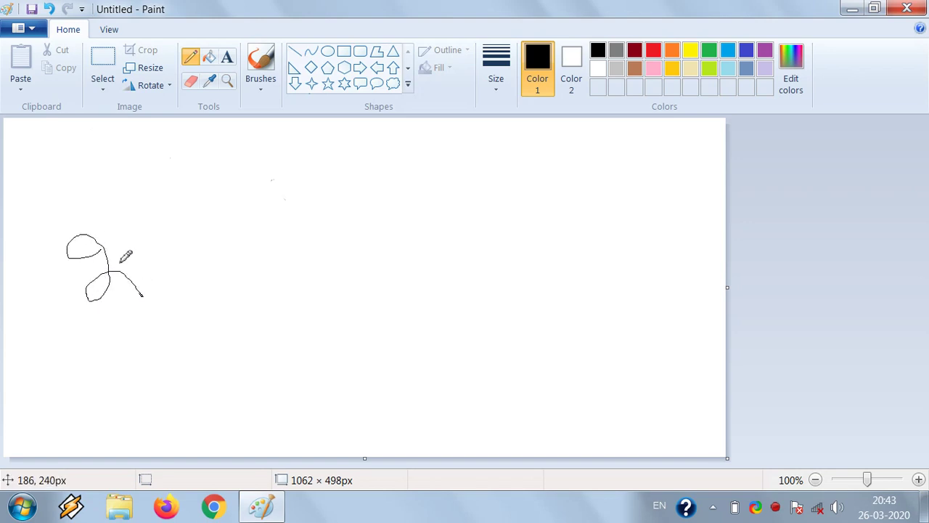
left_click_drag(126, 222, 154, 299)
mouse_move(46, 243)
left_mouse_down()
mouse_move(79, 307)
mouse_move(81, 338)
left_mouse_up()
left_click_drag(52, 244, 129, 230)
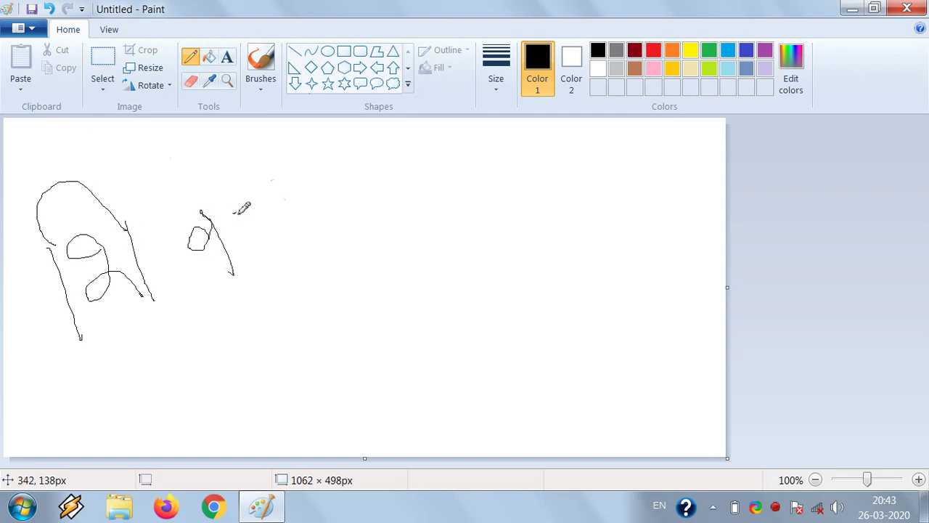
left_click_drag(280, 231, 254, 235)
left_click_drag(273, 194, 301, 260)
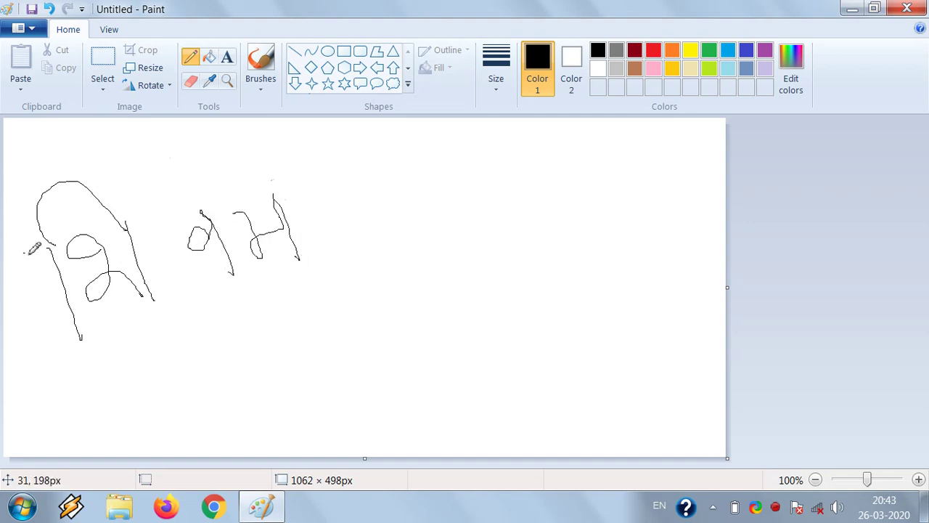
left_click_drag(24, 253, 400, 173)
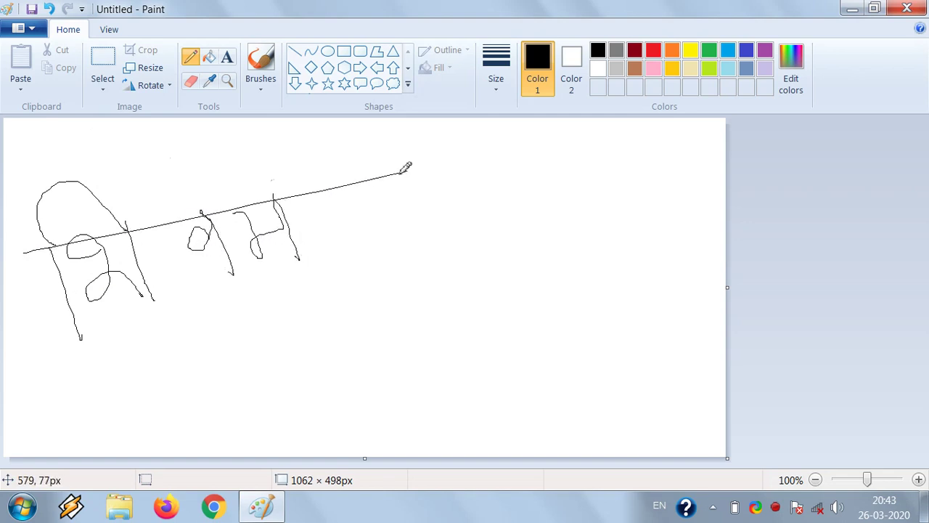
Step: Fill the canvas background and the enclosed areas of the handwritten letters with black
left_click(209, 58)
left_click(272, 221)
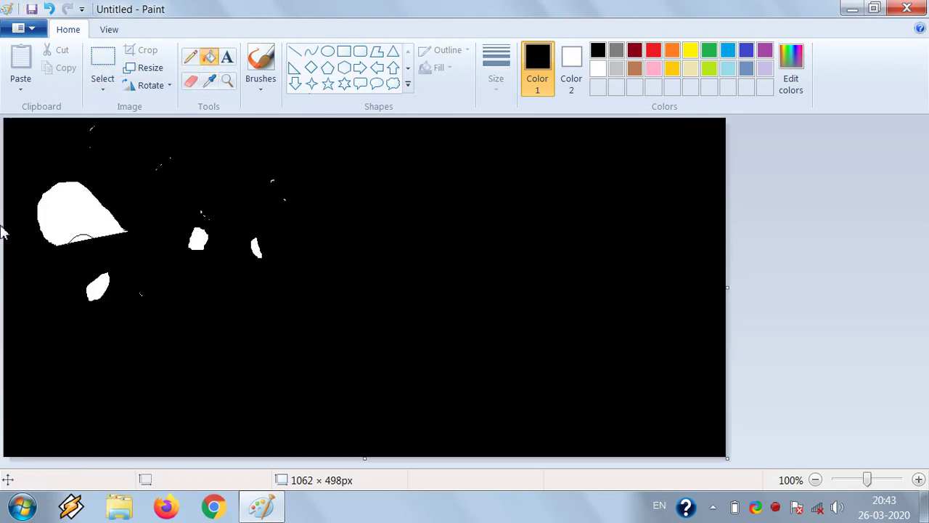
left_click(76, 193)
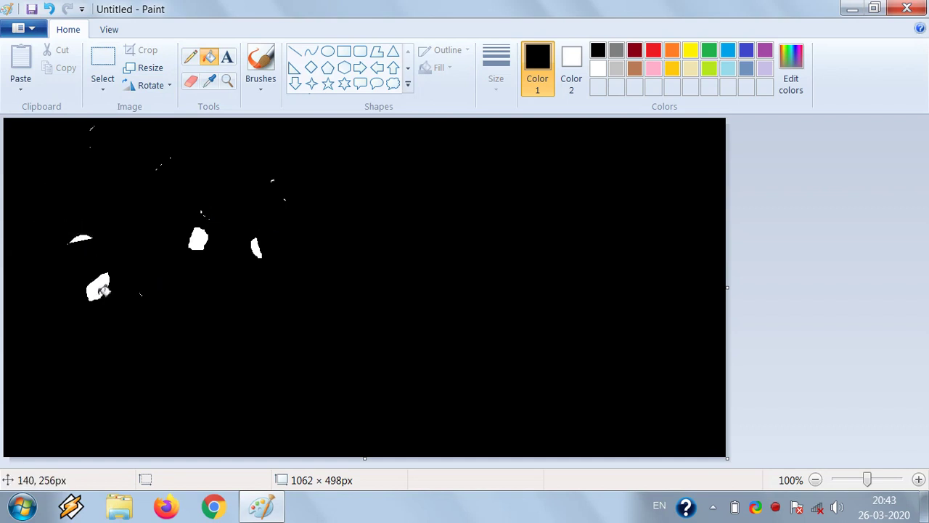
left_click(103, 289)
left_click(200, 241)
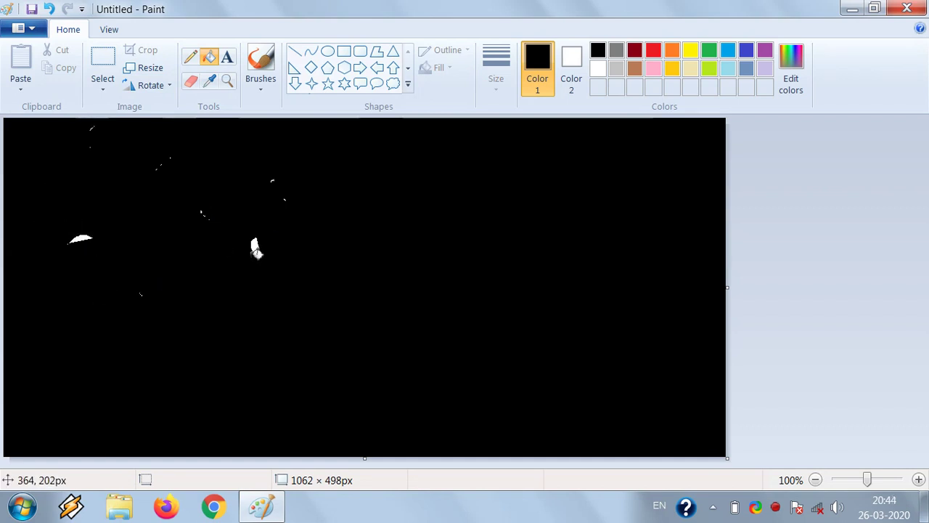
left_click(255, 250)
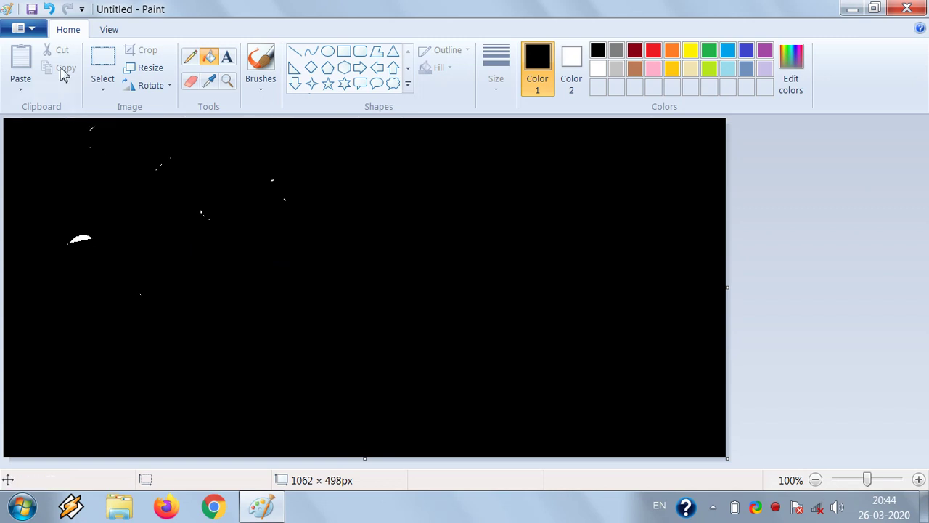
Step: Undo all the black fills, keeping the handwriting and the long slanted line across it
left_click(50, 9)
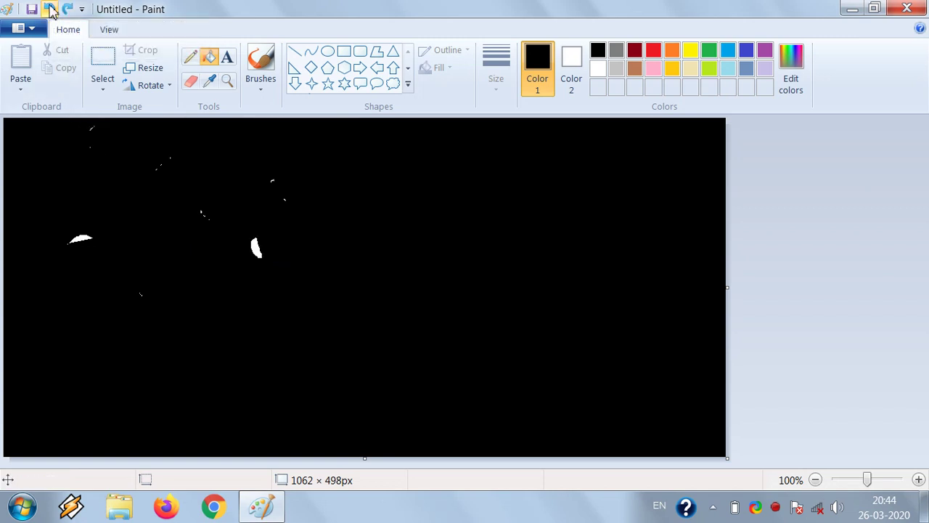
left_click(49, 8)
left_click(49, 9)
left_click(49, 9)
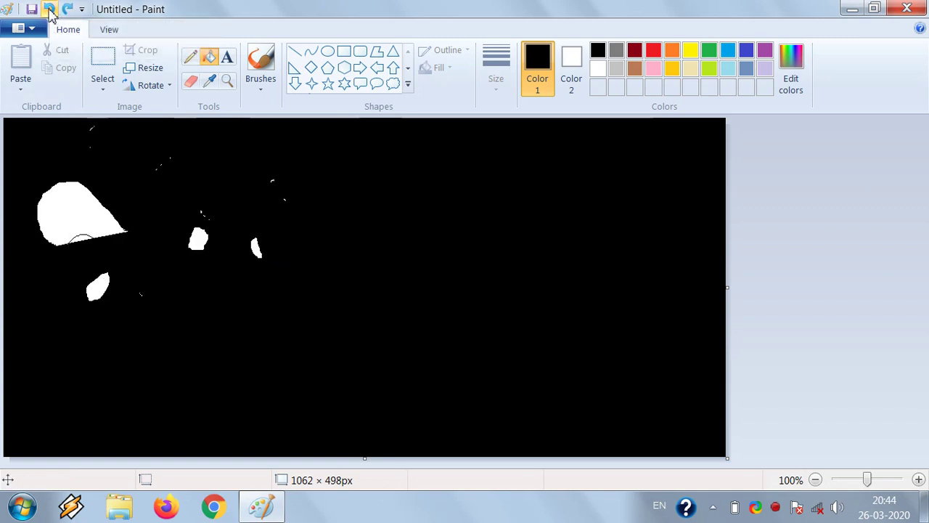
left_click(49, 9)
left_click(49, 9)
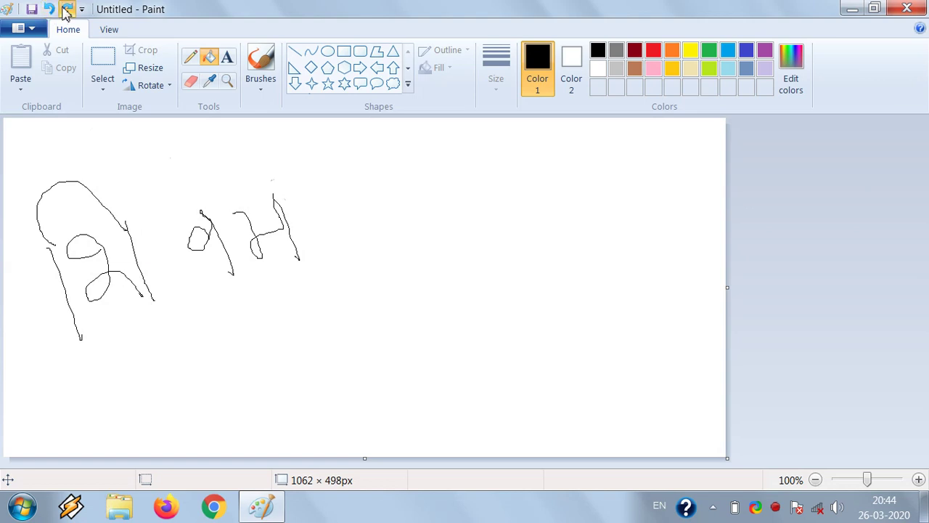
left_click(65, 10)
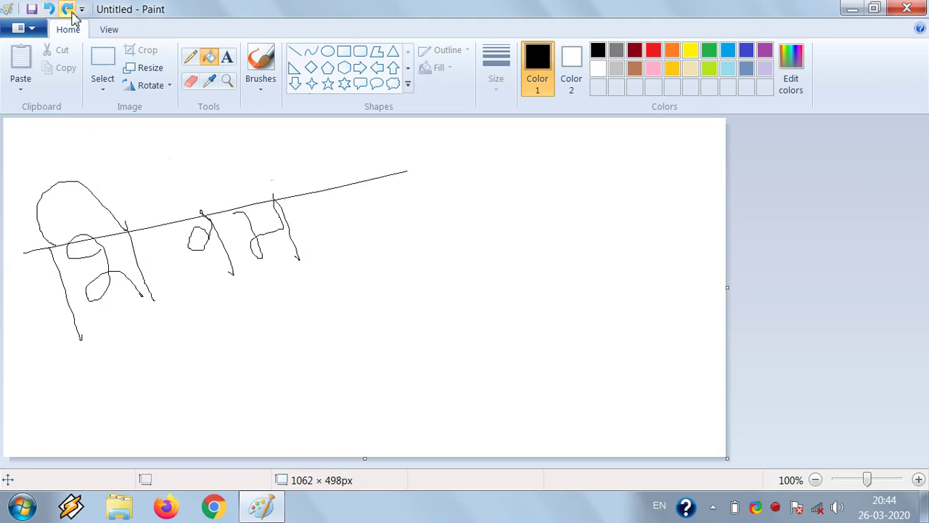
Step: Rotate the image right by 90° and back left by 90°
left_click(153, 90)
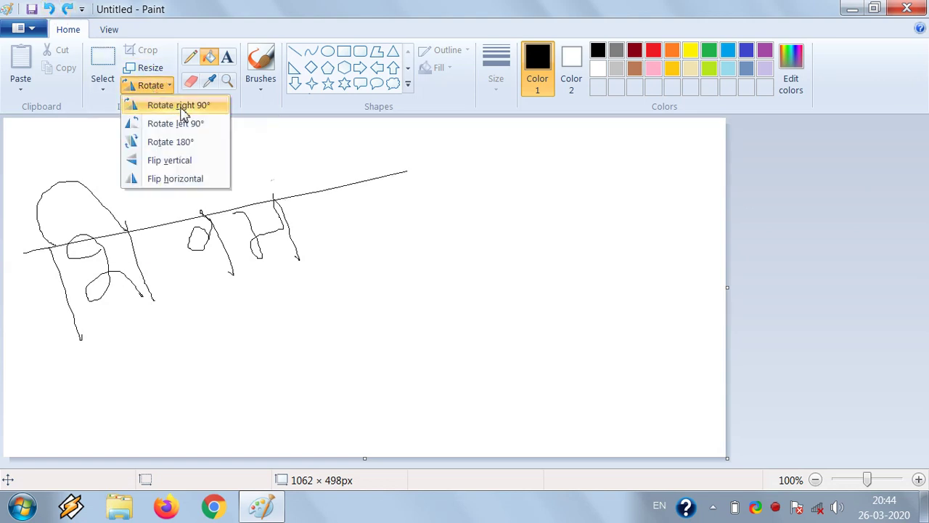
left_click(181, 109)
left_click(166, 86)
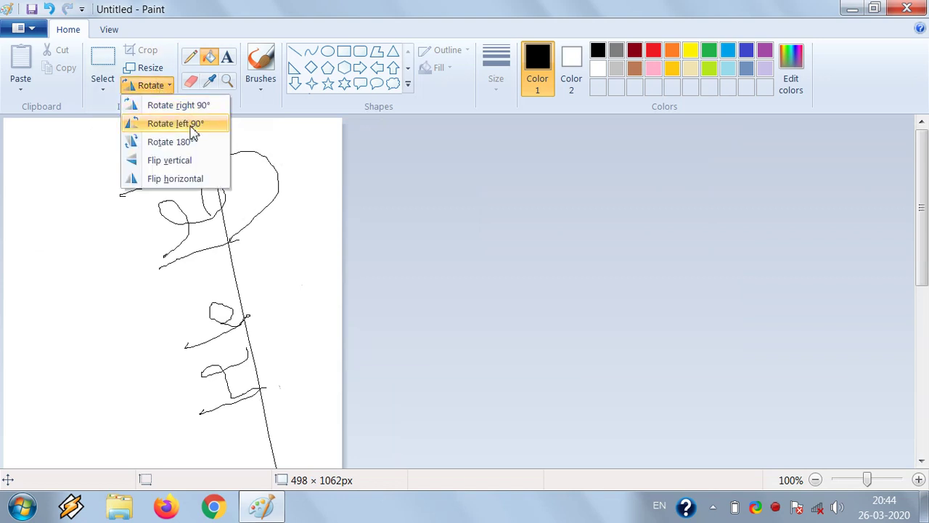
left_click(191, 131)
Step: Rotate the image by 180° and flip it vertically and horizontally
left_click(153, 86)
left_click(189, 141)
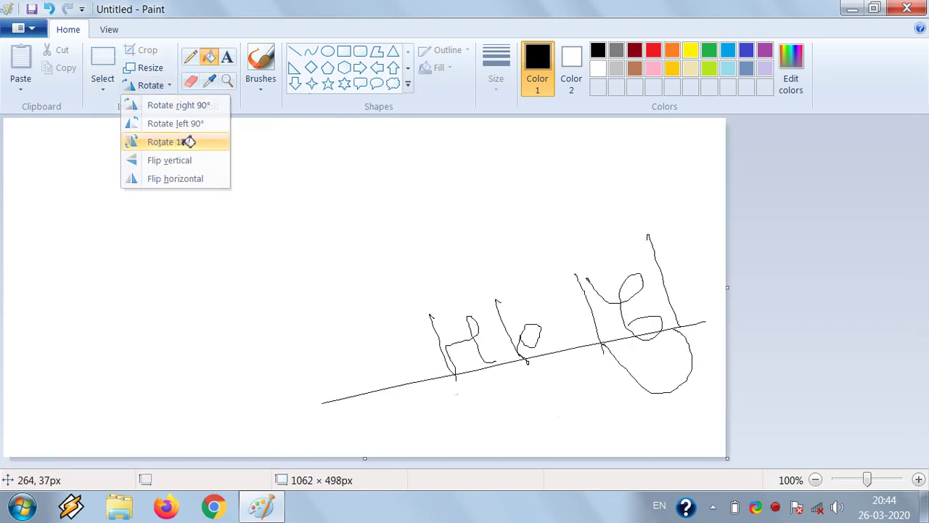
left_click(156, 88)
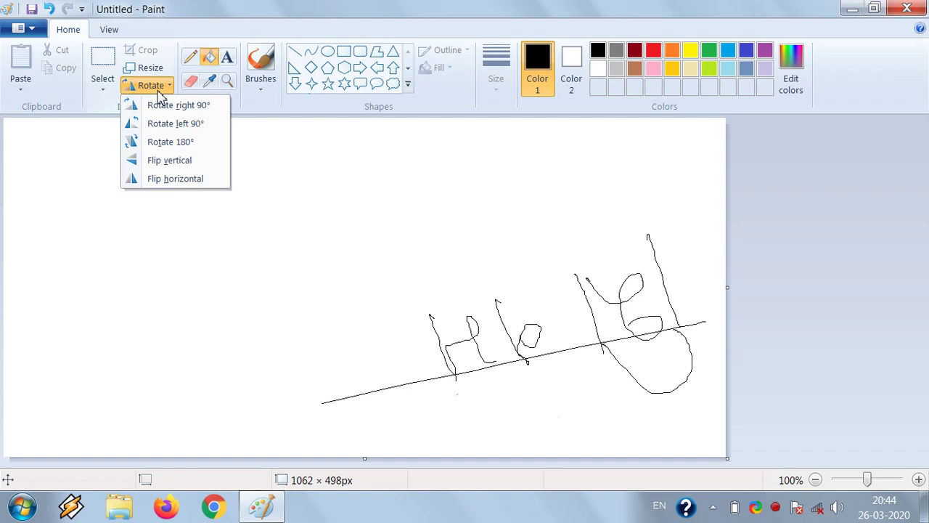
left_click(181, 167)
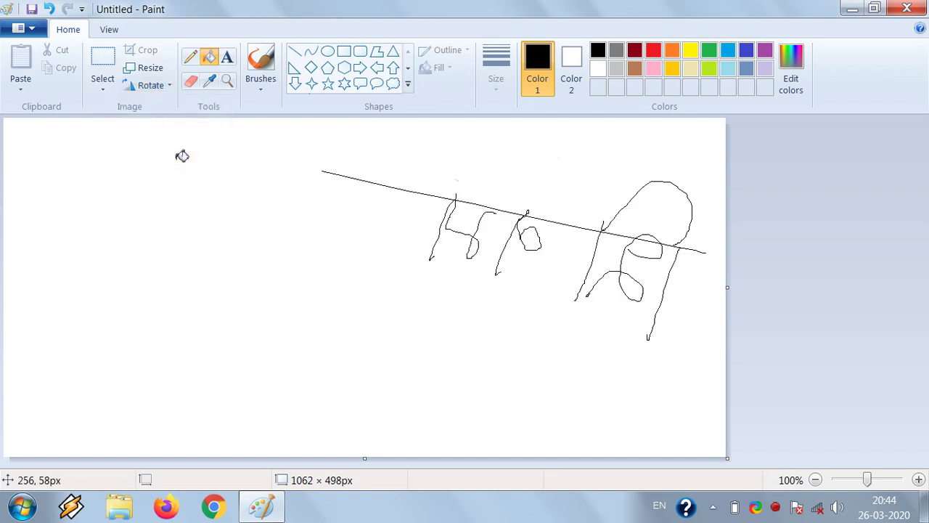
left_click(156, 88)
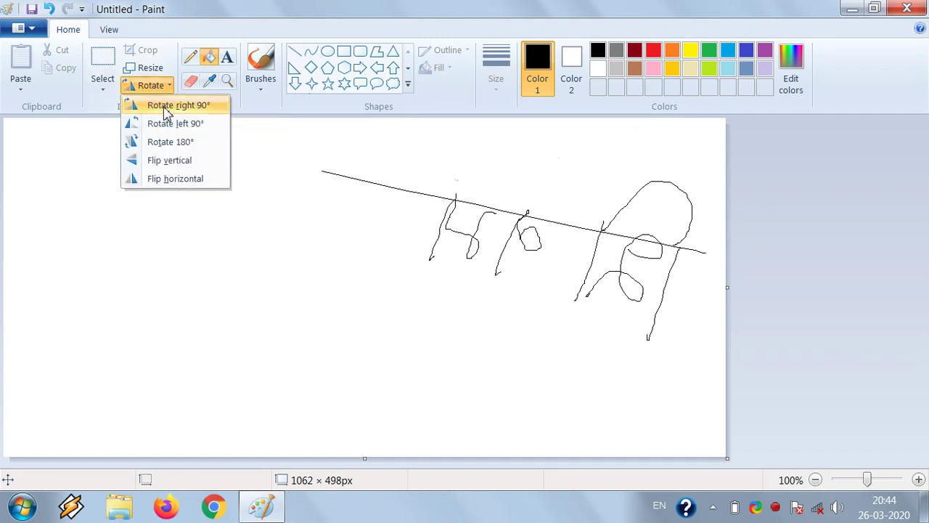
left_click(186, 180)
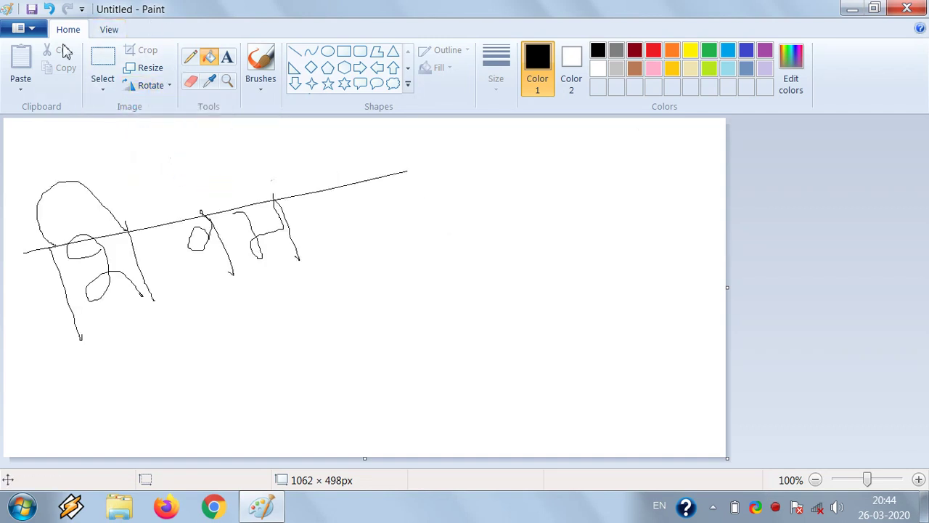
Step: Delete a rectangular selection of about 236 × 182 px over the right end of the slanted line, and undo the deletion
left_click(103, 86)
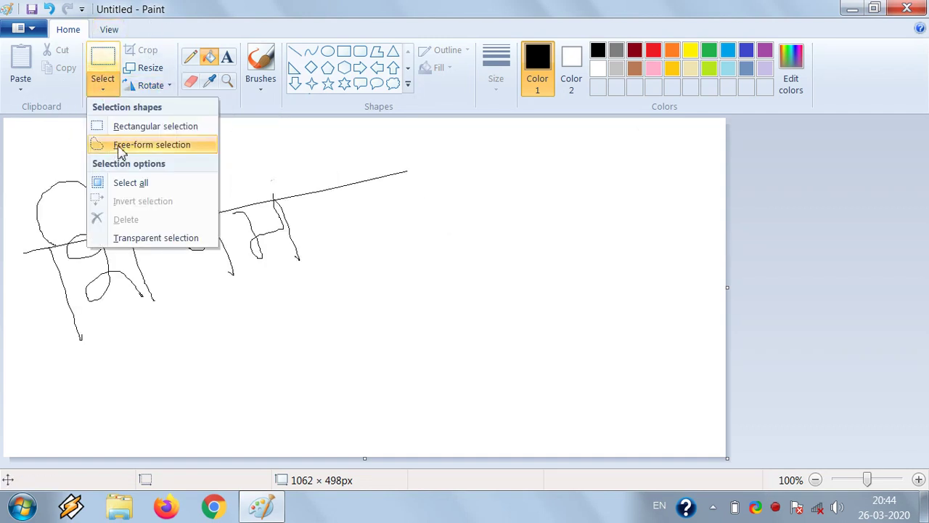
left_click(184, 127)
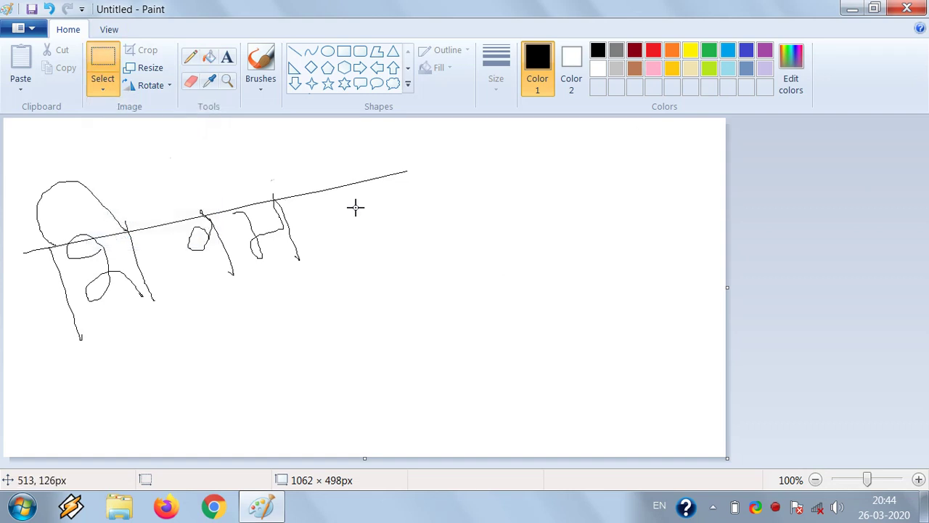
left_click_drag(474, 174, 404, 293)
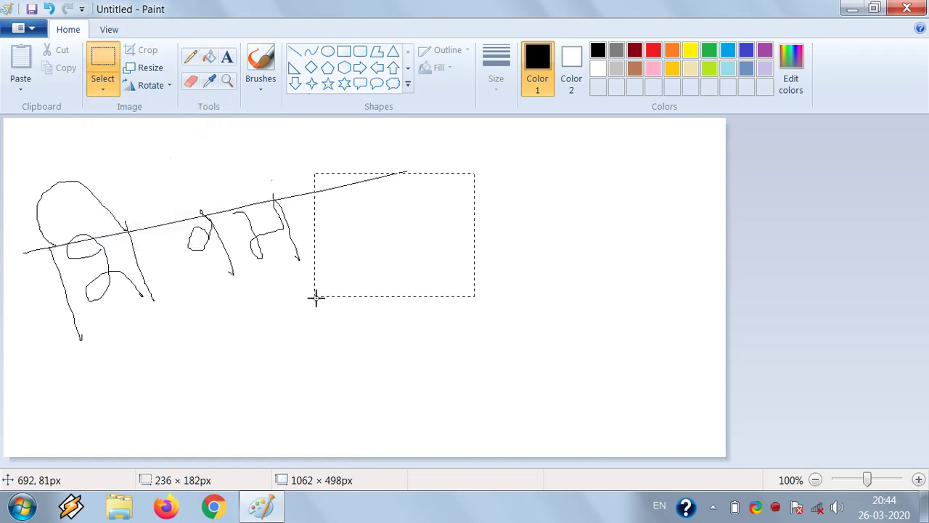
left_click_drag(316, 296, 315, 296)
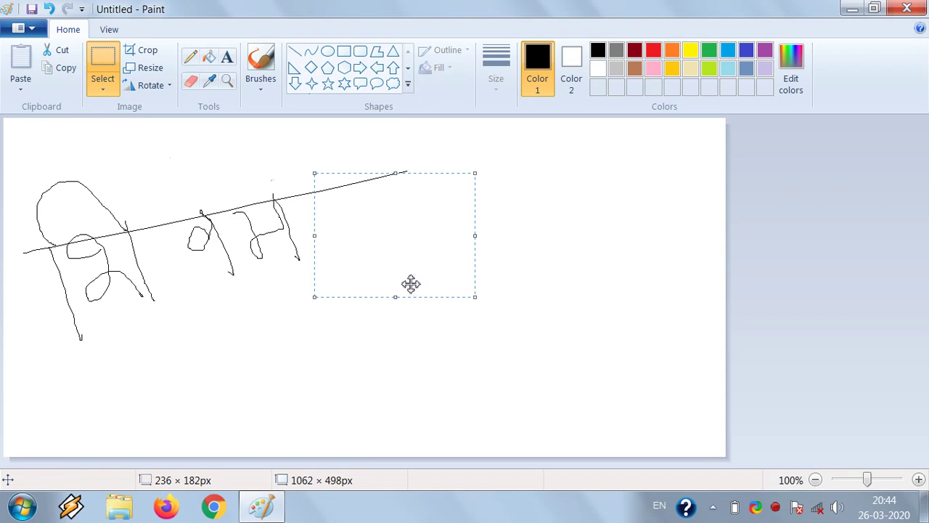
key("Delete")
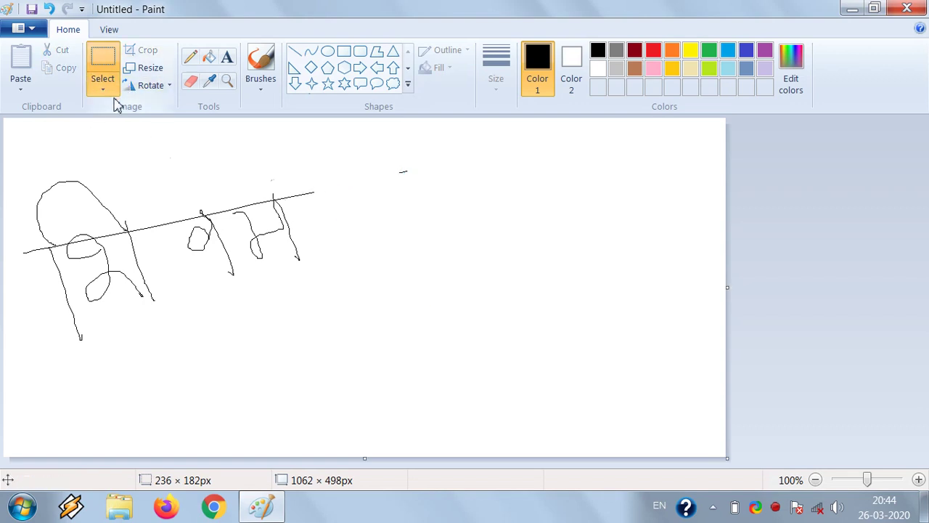
left_click(49, 9)
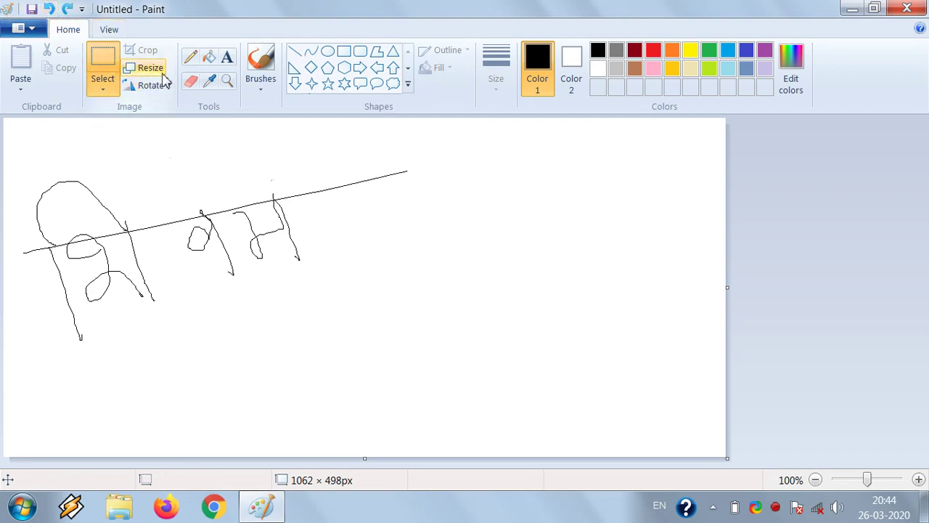
Step: Browse the Desktop for a picture to paste from file, and cancel the file selection
left_click(103, 70)
left_click(22, 85)
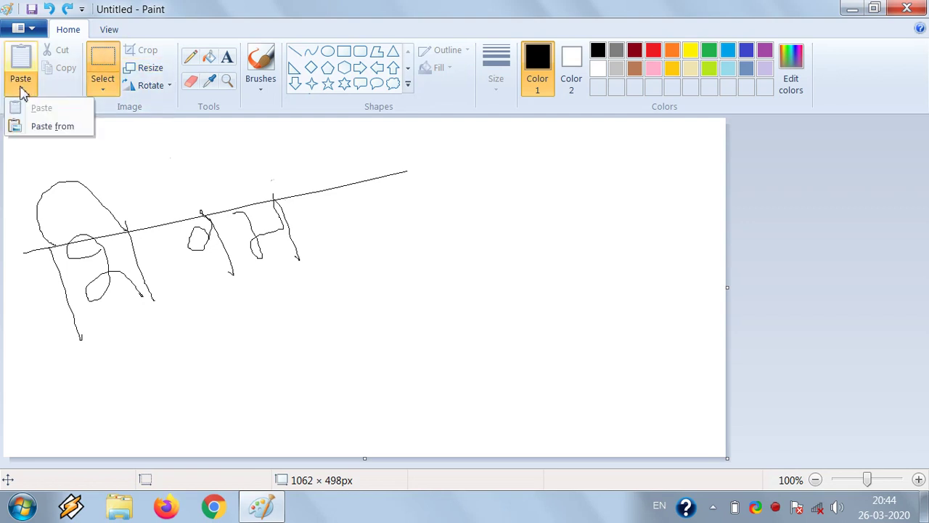
left_click(53, 127)
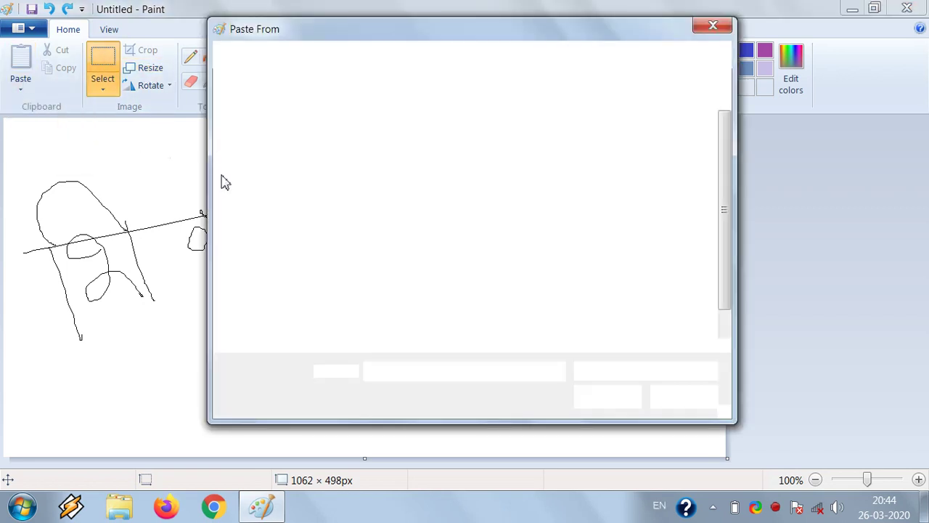
double_click(465, 331)
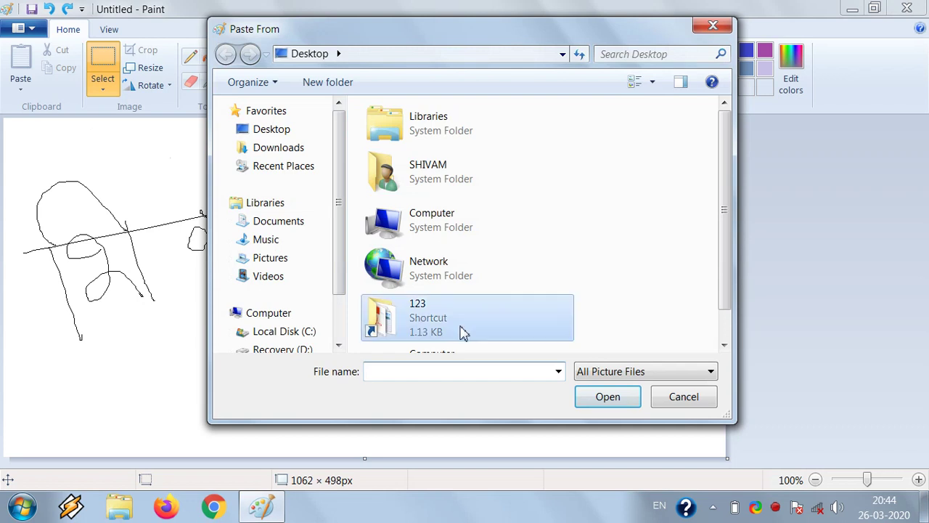
left_click(690, 400)
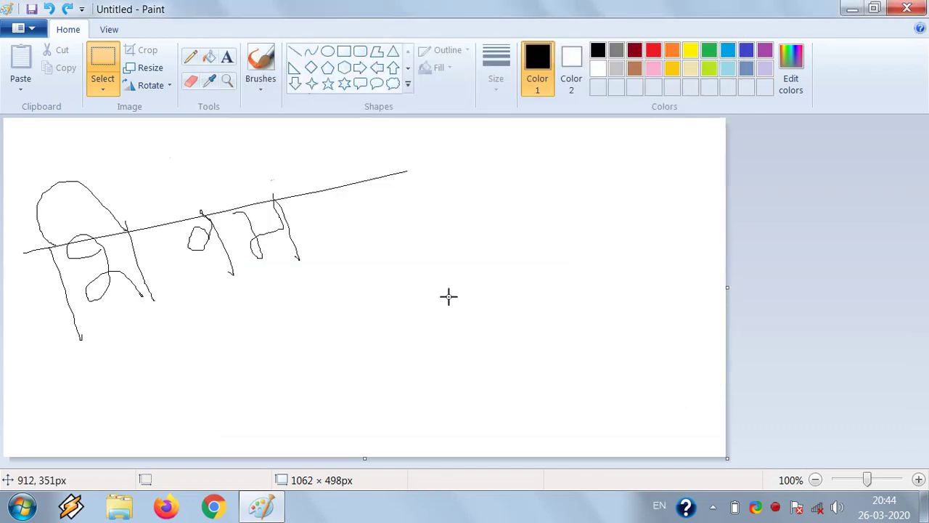
left_click(99, 81)
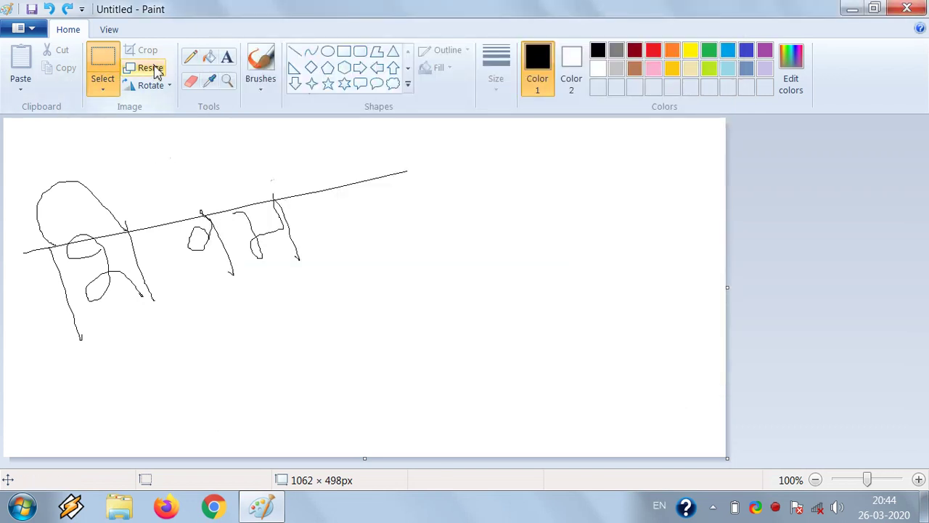
Step: Enter a first name in a text box about 244 × 238 px near the canvas center, formatted bold, italic and underlined
left_click(227, 58)
left_click_drag(421, 203, 252, 367)
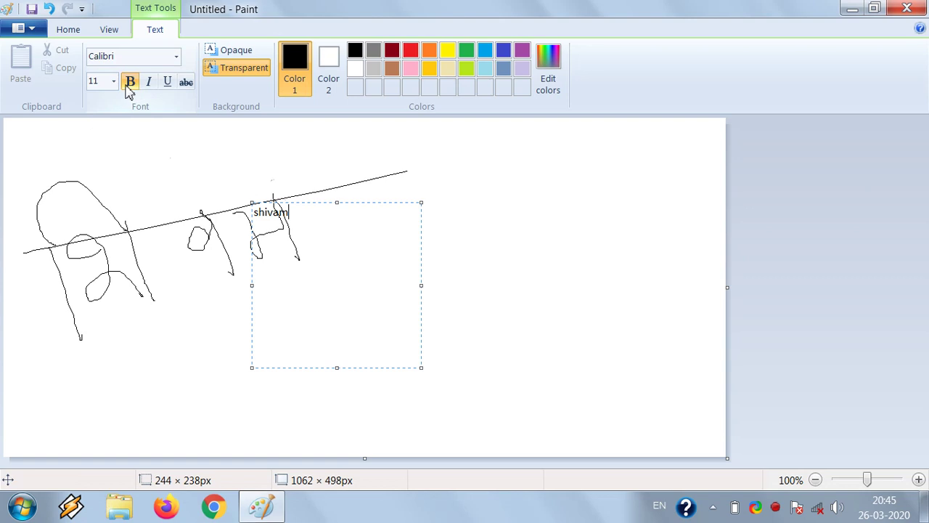
left_click_drag(293, 211, 251, 211)
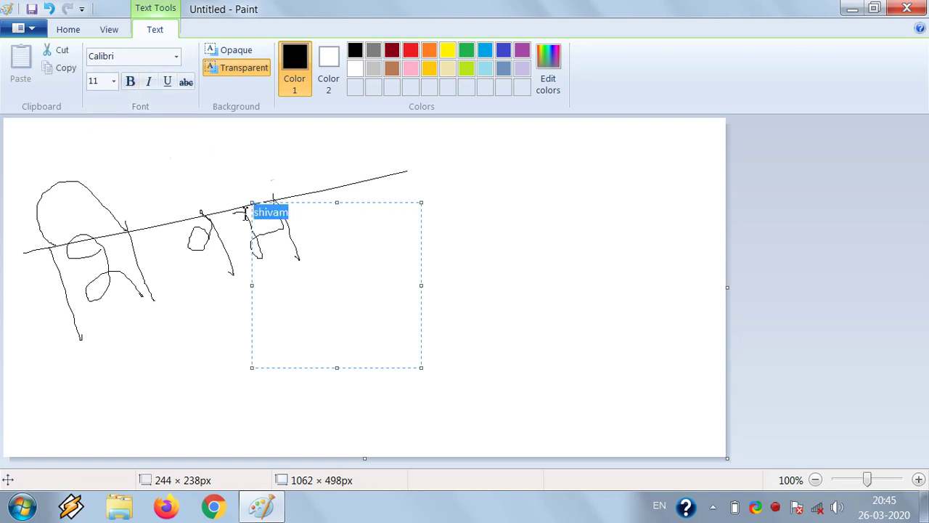
left_click(131, 81)
left_click(149, 81)
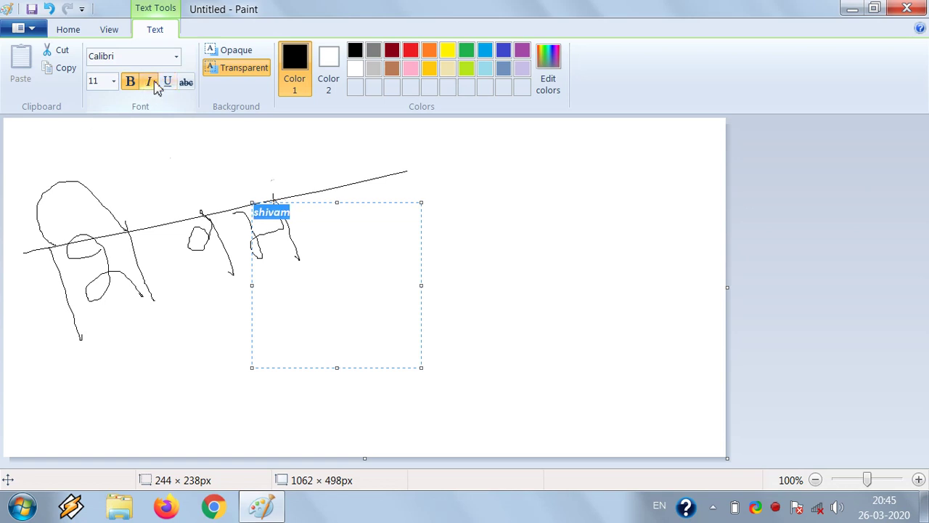
Step: Color the name in the text box green and set the text background to opaque
left_click(417, 57)
left_click(448, 53)
left_click(466, 52)
left_click(344, 257)
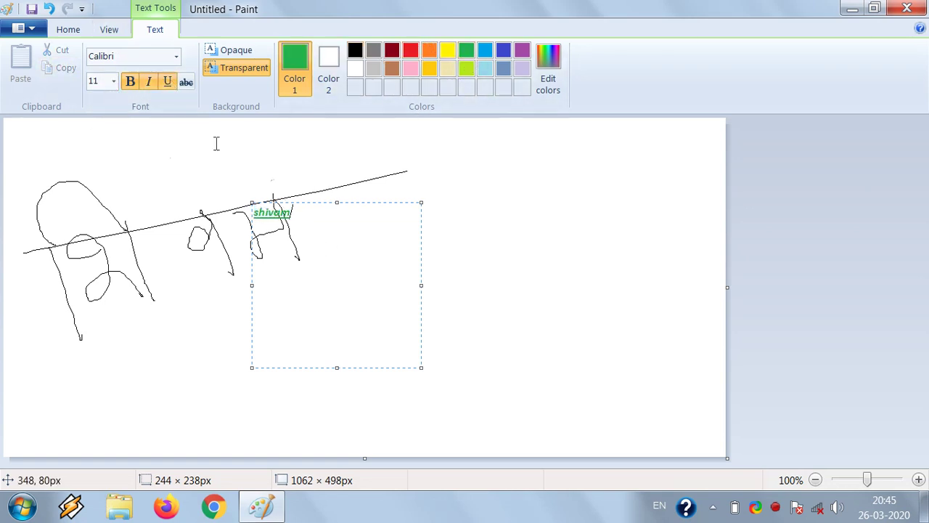
left_click(236, 50)
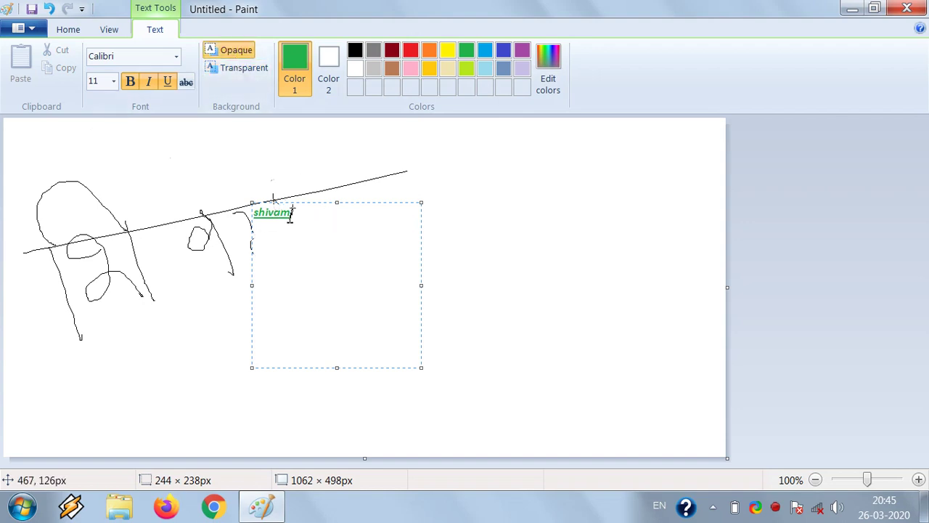
Step: Append "gffcbvfc" to the name in the text box, and delete all of the text
mouse_move(291, 215)
left_mouse_down()
mouse_move(312, 215)
mouse_move(280, 216)
left_mouse_up()
type("gffcbvfc")
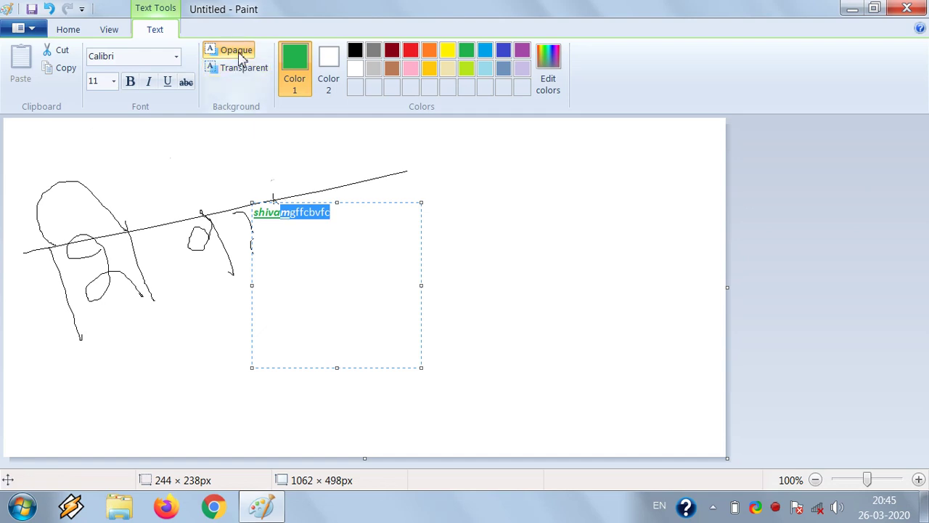
left_click(343, 264)
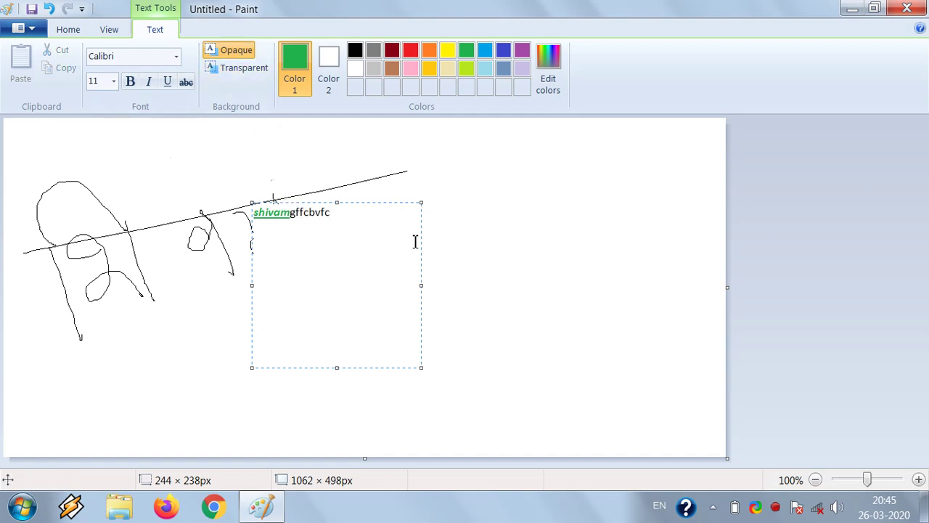
key("BackSpace")
key("BackSpace")
key("BackSpace")
key("BackSpace")
key("BackSpace")
key("BackSpace")
key("BackSpace")
key("BackSpace")
key("BackSpace")
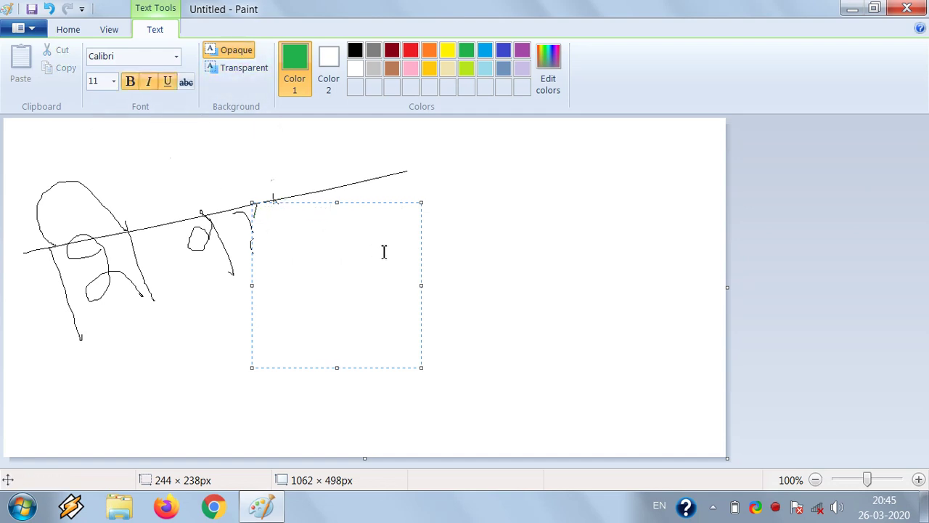
Step: Undo the text deletion and the recent color and style changes in the text box
left_click(48, 10)
left_click(49, 9)
left_click(49, 10)
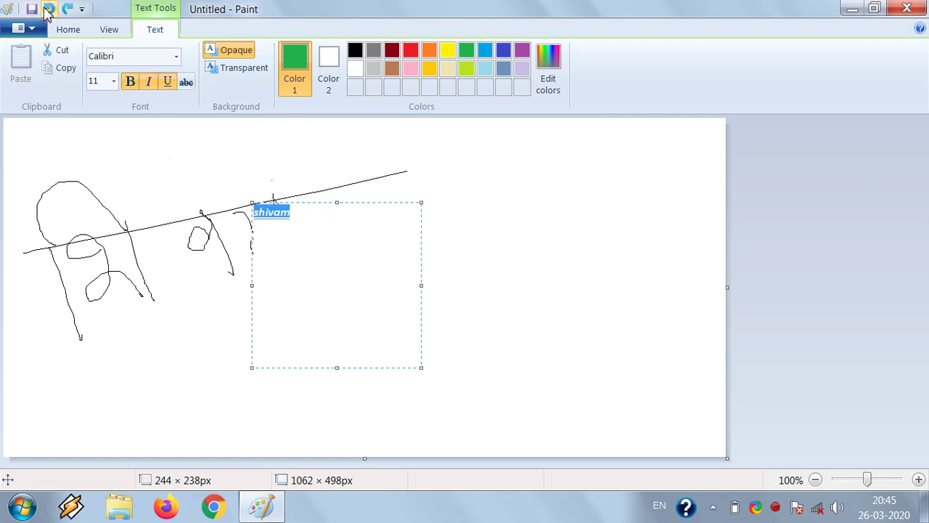
left_click(49, 9)
left_click(48, 9)
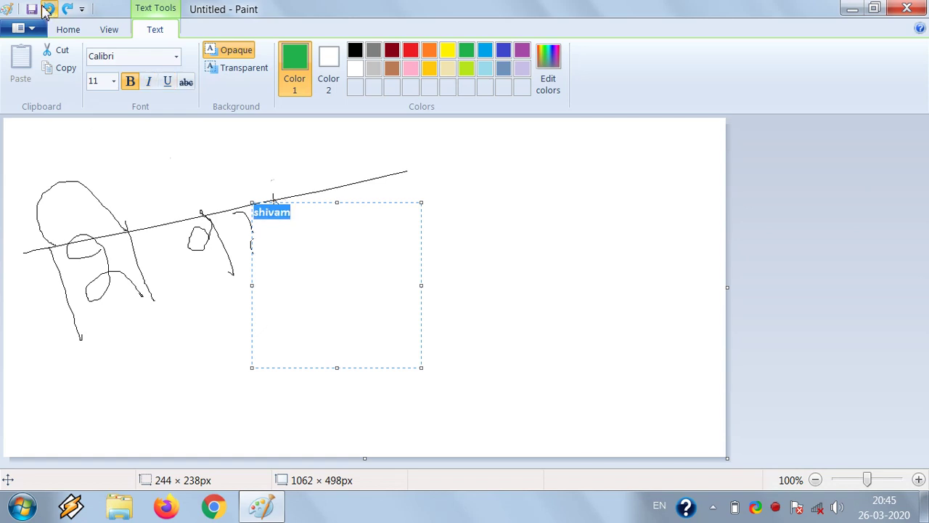
left_click(49, 10)
left_click(48, 9)
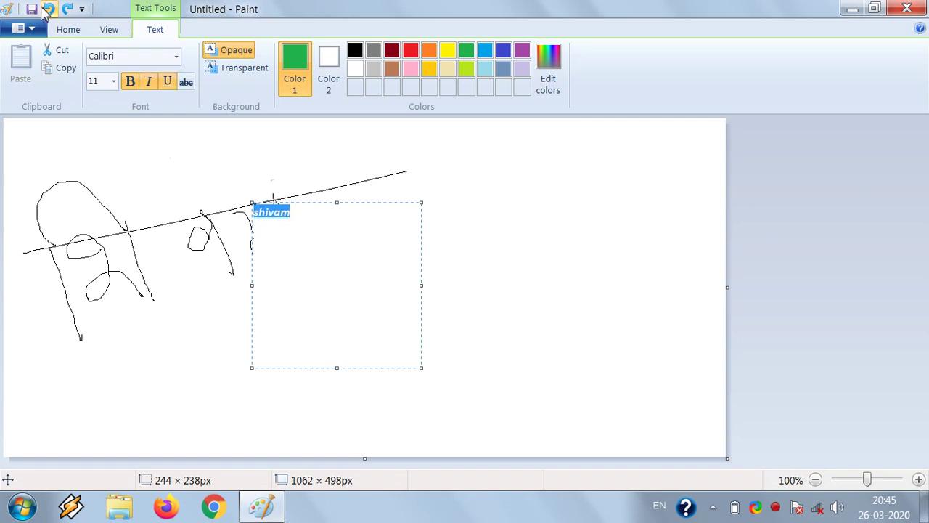
left_click(48, 10)
Step: Open the Save As dialog for the picture, and cancel saving
left_click(31, 9)
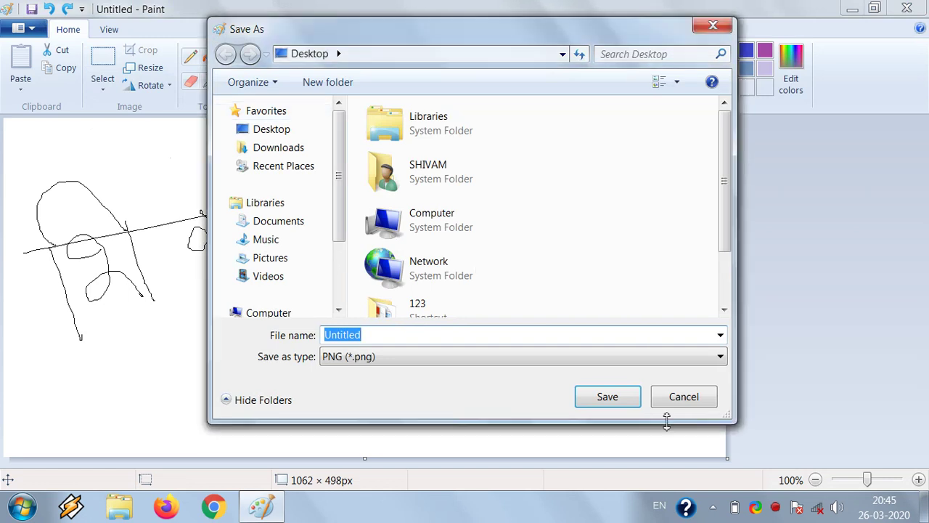
left_click(684, 396)
Step: Discard the empty text boxes placed over the name, and undo the name text on the canvas
left_click(270, 198)
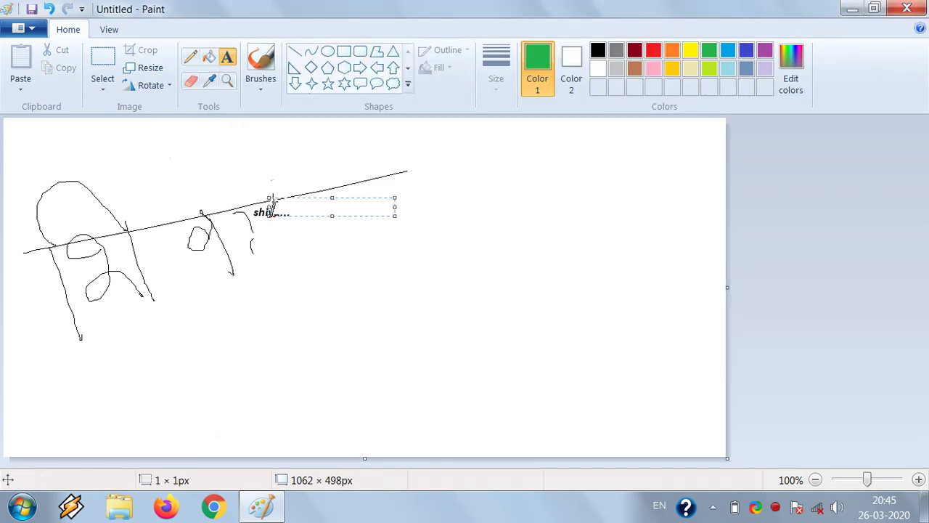
left_click(281, 225)
left_click_drag(274, 210, 400, 245)
left_click(460, 246)
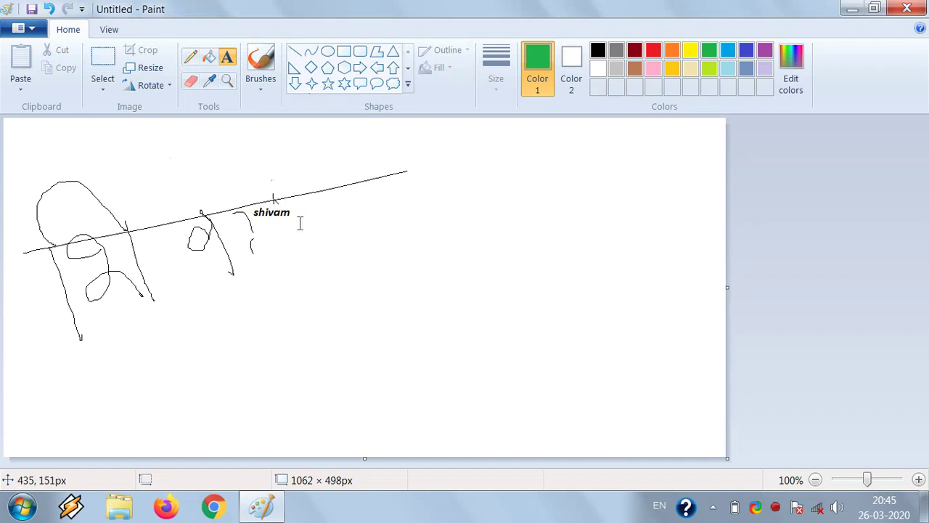
left_click_drag(299, 223, 228, 203)
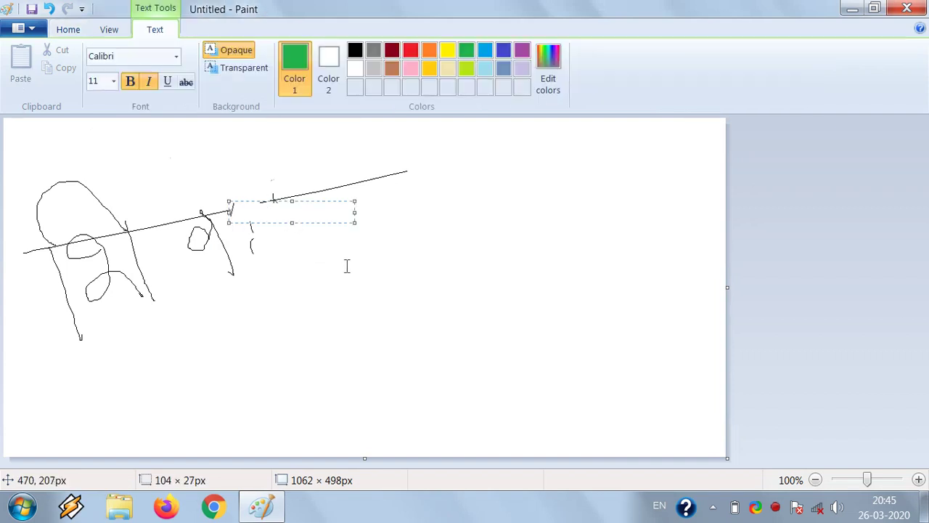
left_click(423, 290)
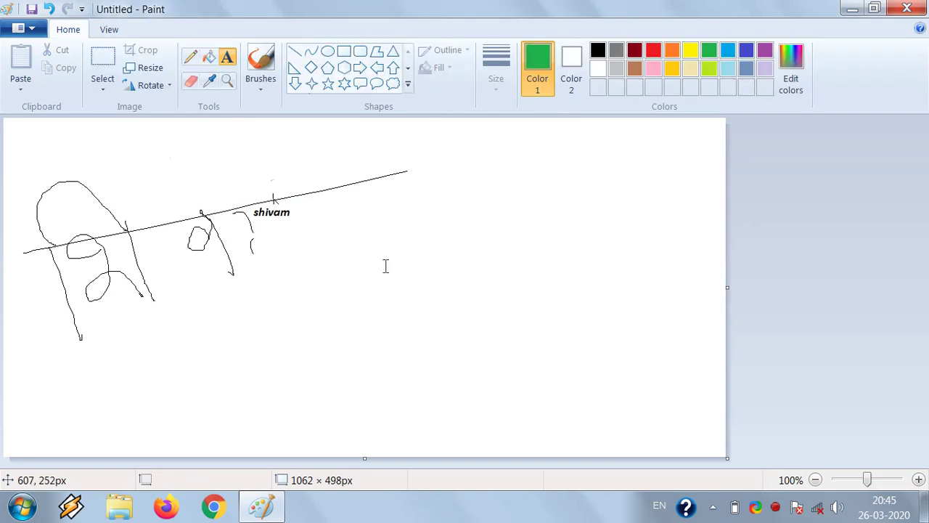
left_click(49, 10)
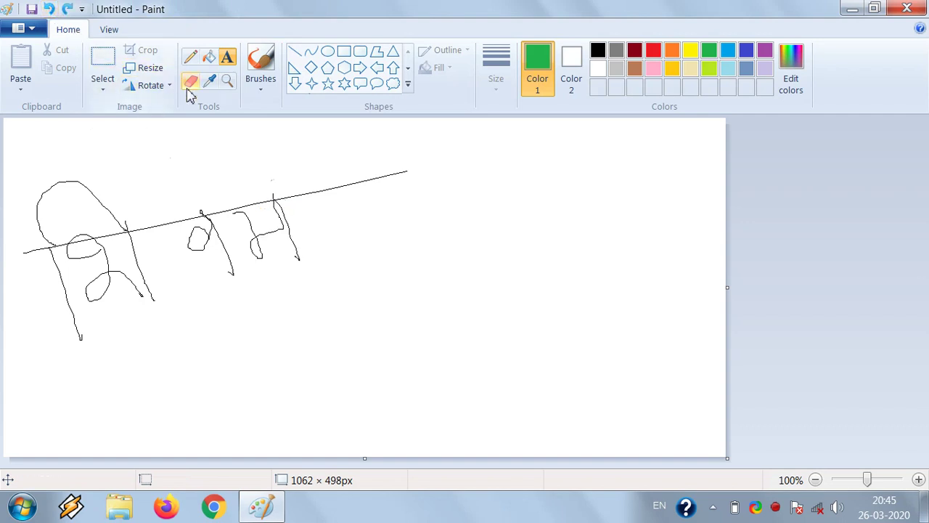
Step: Magnify the drawing to 300% to examine the lettering, and return the zoom to 100%
left_click(227, 86)
left_click(270, 250)
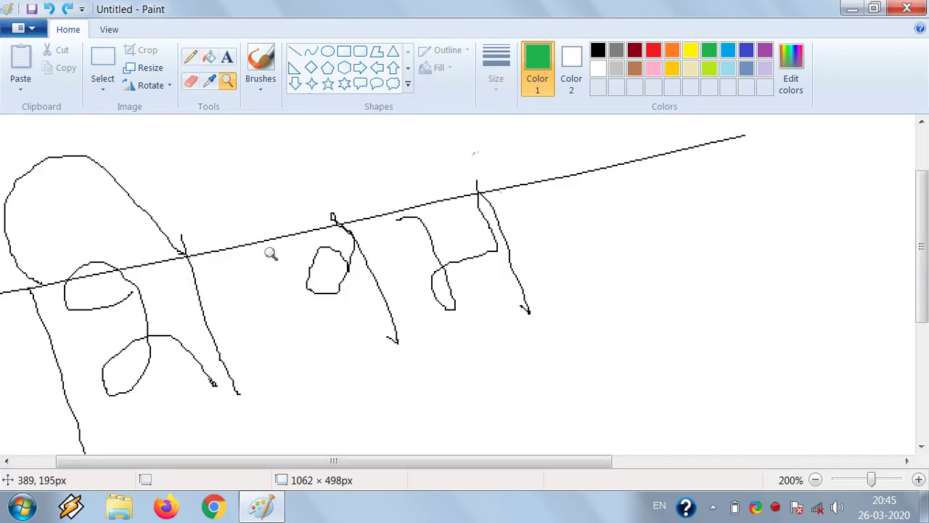
left_click(270, 252)
scroll(271, 251, "up", 1)
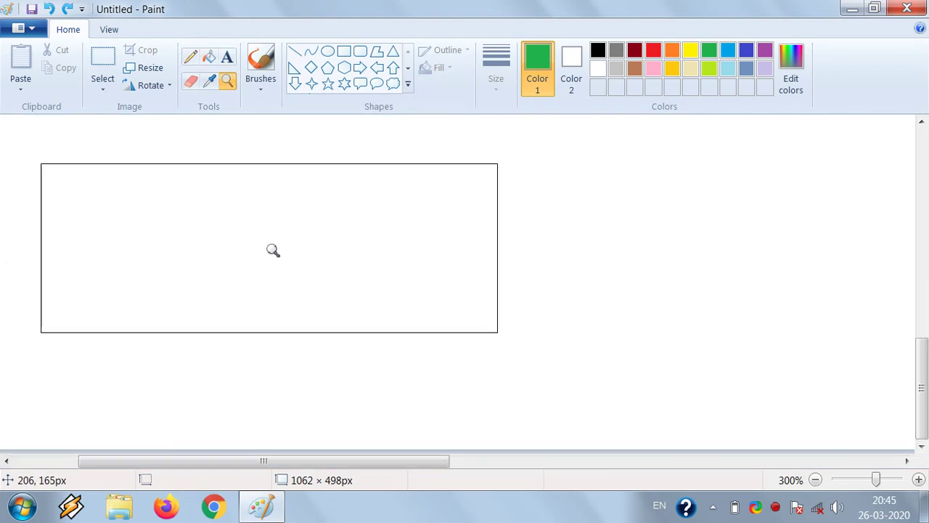
scroll(271, 252, "down", 4)
left_click(226, 80)
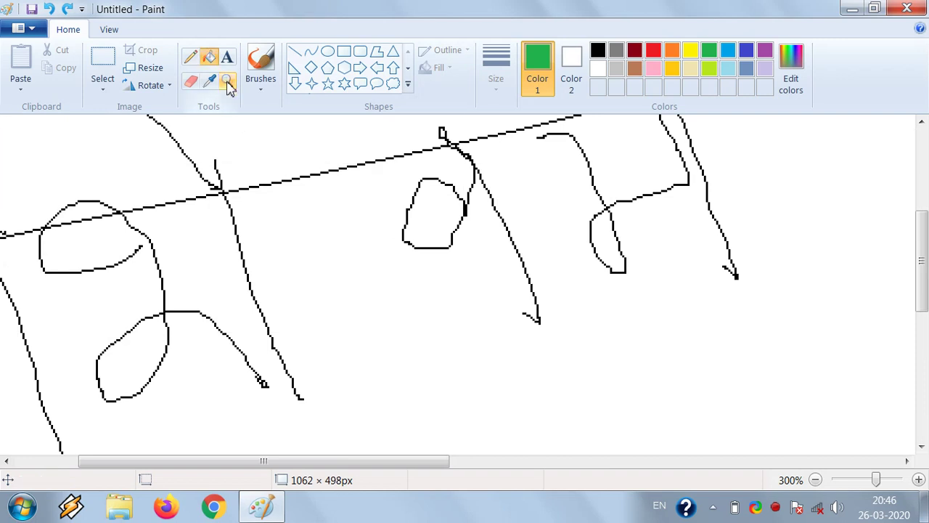
scroll(283, 226, "down", 4)
scroll(281, 225, "up", 4)
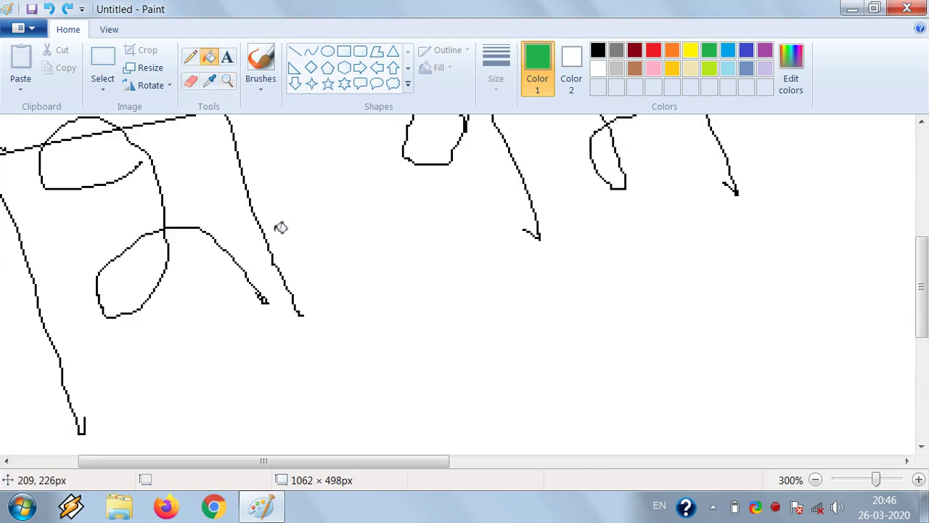
scroll(281, 225, "down", 2)
scroll(281, 226, "up", 1)
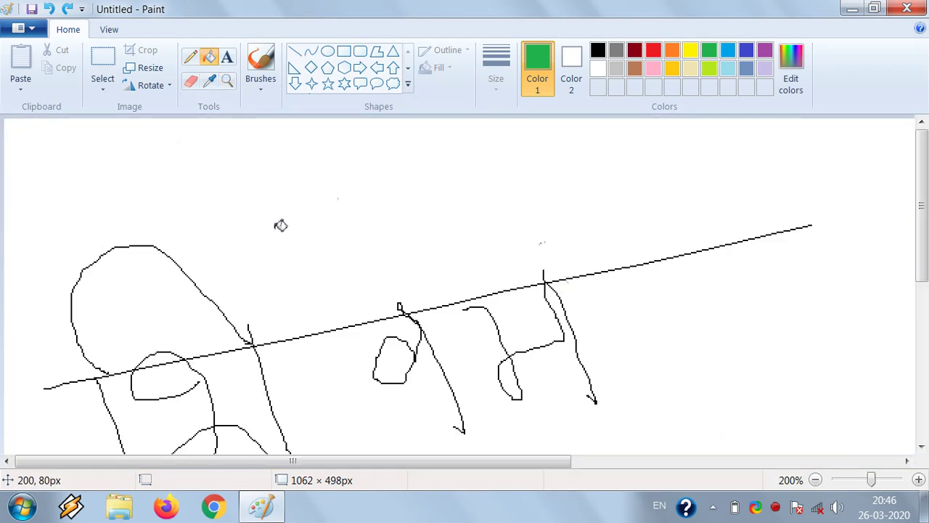
scroll(281, 225, "down", 1)
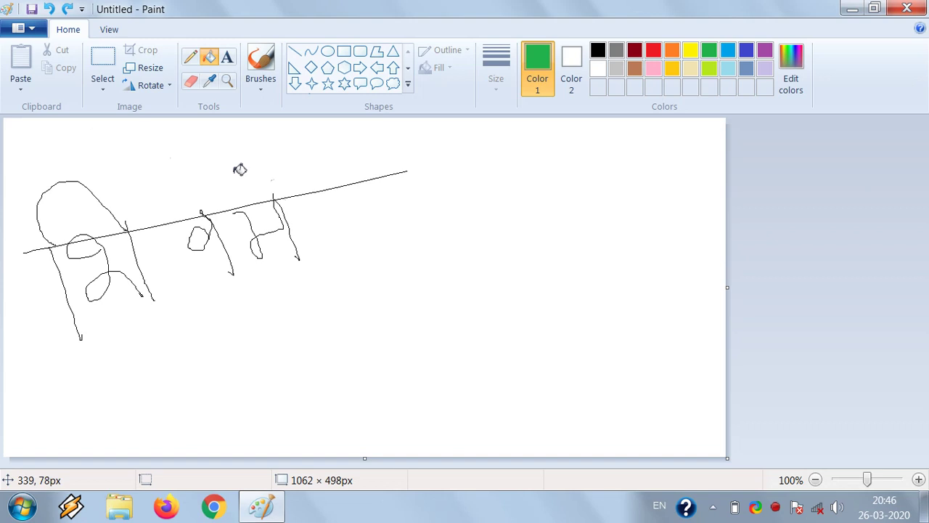
Step: Pick white from the canvas with the Color picker, and draw a near-vertical line about 218 px long beside the lettering
left_click(209, 82)
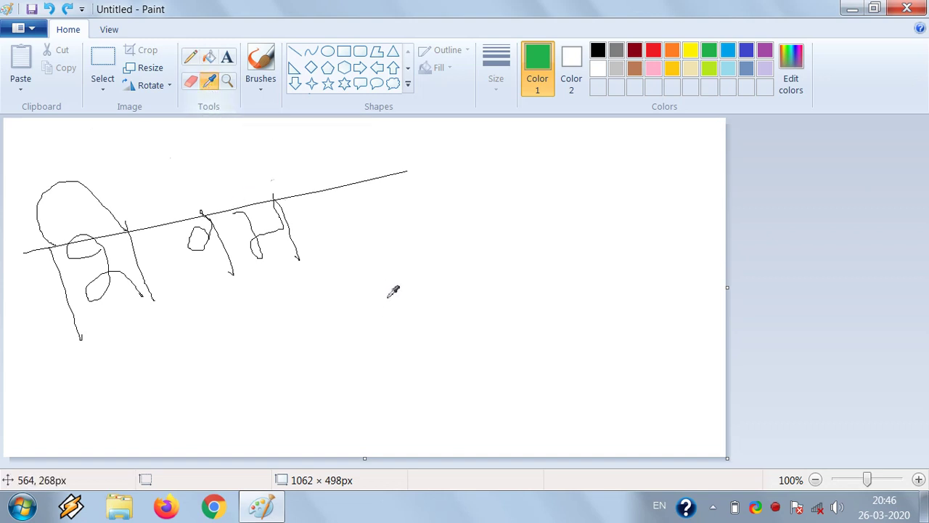
left_click(297, 232)
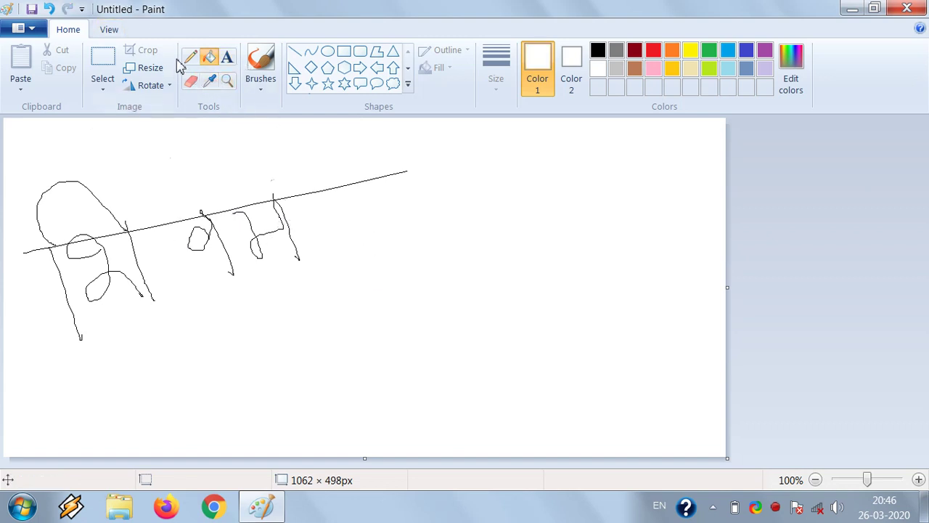
left_click(294, 51)
left_click_drag(353, 197, 358, 344)
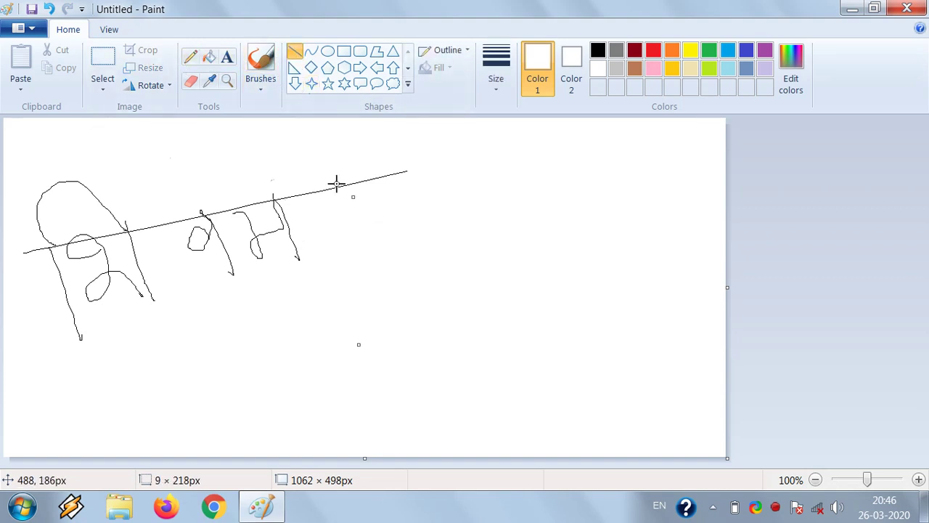
left_click(218, 63)
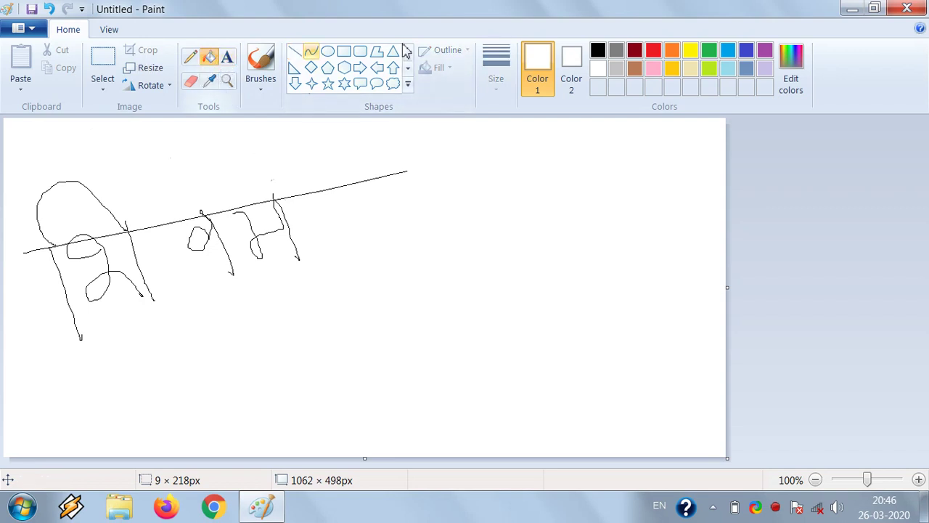
Step: Draw the house front in black straight lines: two verticals about 207 px tall, with base and top lines about 415 px long
left_click(597, 50)
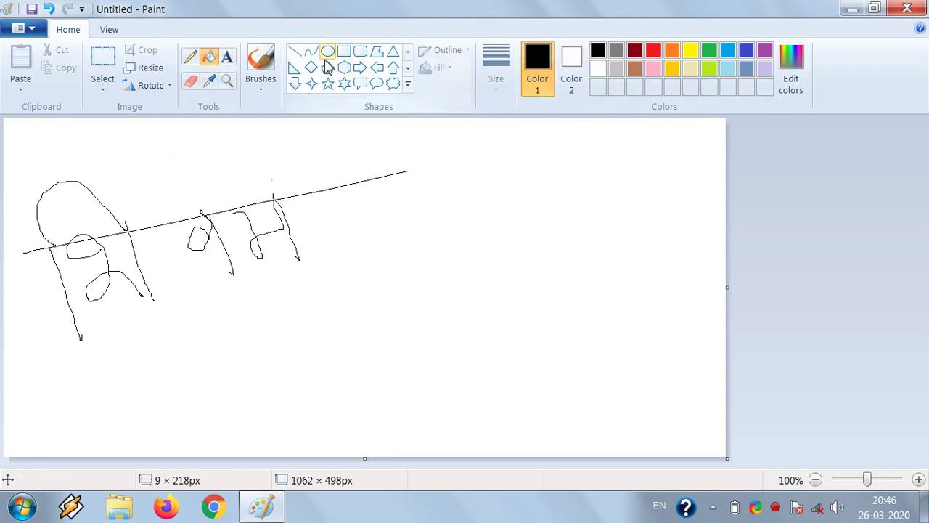
left_click(295, 51)
left_click_drag(406, 199, 405, 342)
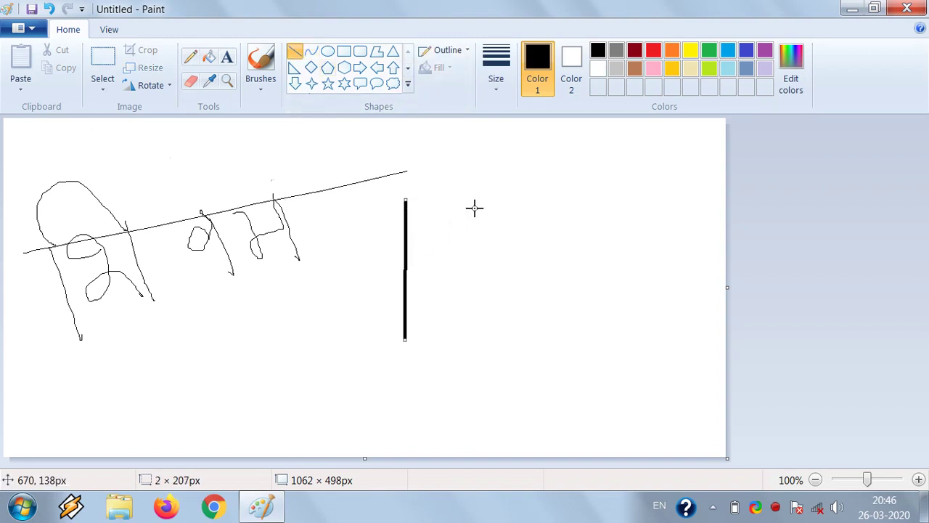
left_click_drag(478, 198, 481, 338)
mouse_move(403, 342)
left_mouse_down()
mouse_move(678, 341)
mouse_move(680, 323)
mouse_move(683, 347)
left_mouse_up()
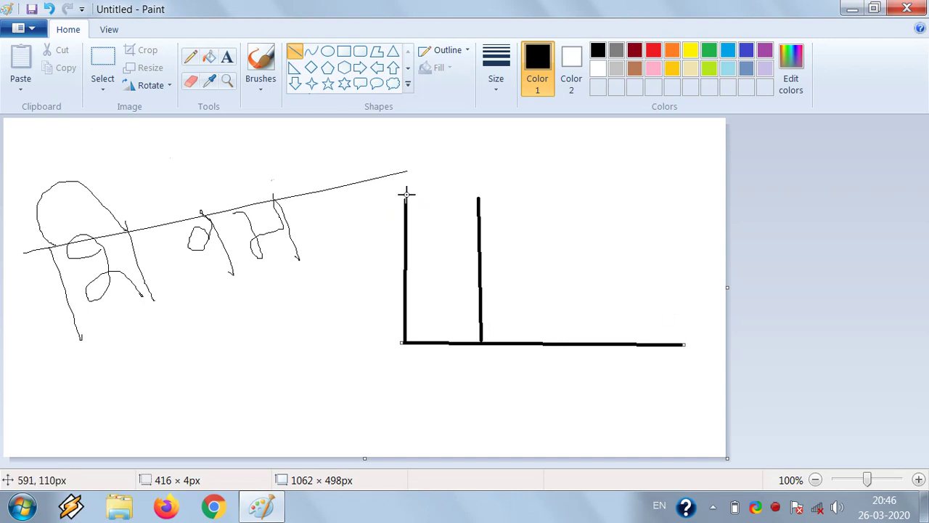
left_click_drag(403, 198, 680, 198)
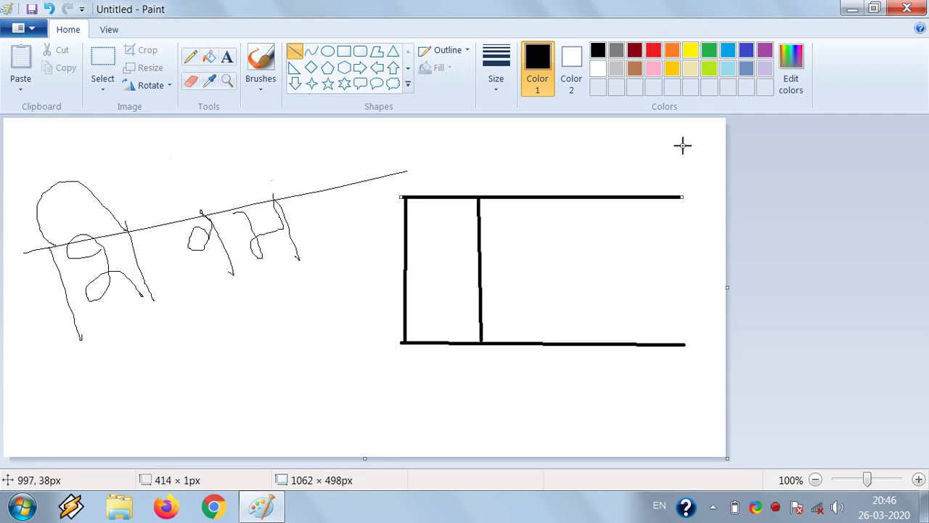
Step: Draw the house's far edge about 310 px tall, and a roof line about 289 px long from its upper end
left_click_drag(681, 138, 684, 348)
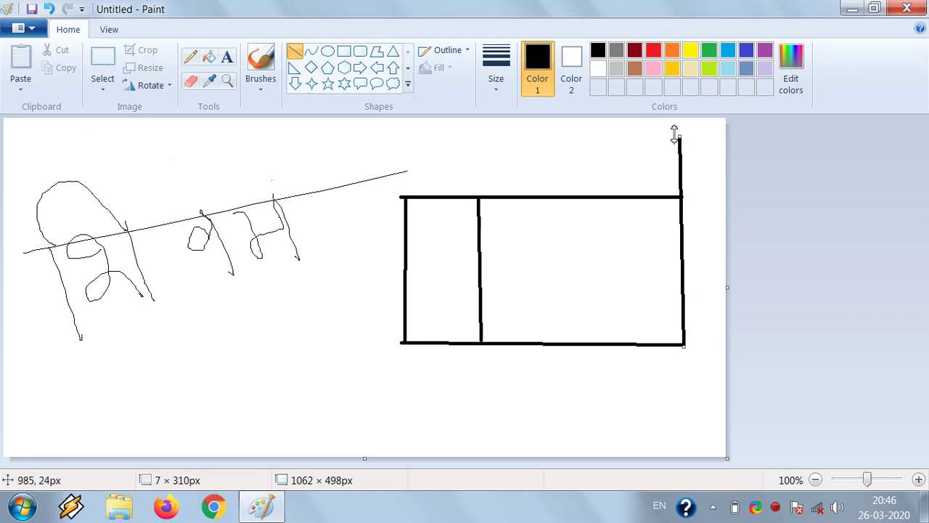
left_click_drag(421, 148, 681, 137)
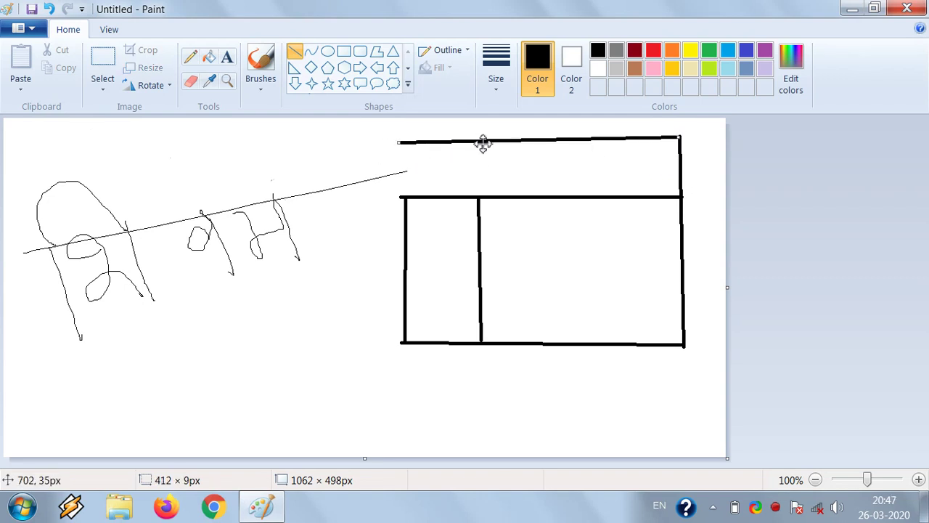
left_click_drag(400, 143, 475, 139)
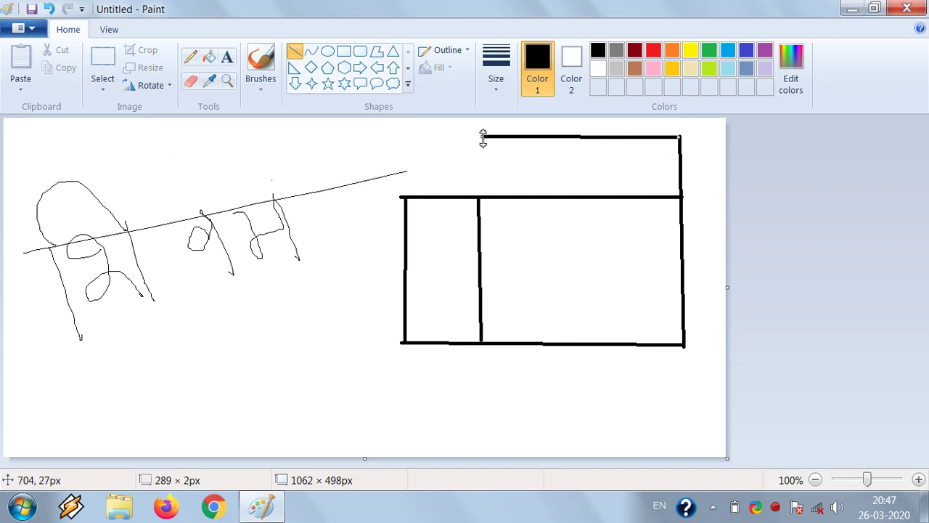
Step: Draw a triangular gable over the narrow section joined to the roof line, and add four slanted lines across the roof
left_click_drag(482, 197, 438, 130)
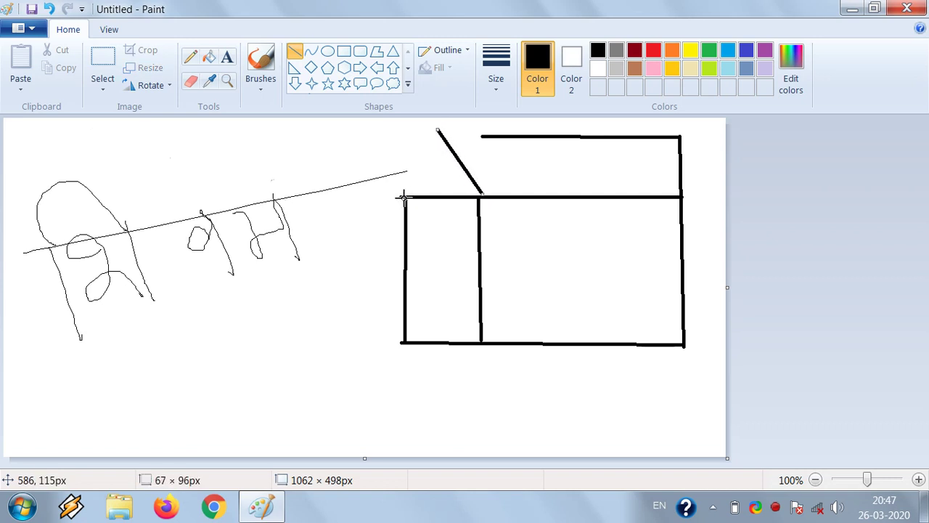
left_click_drag(403, 196, 438, 131)
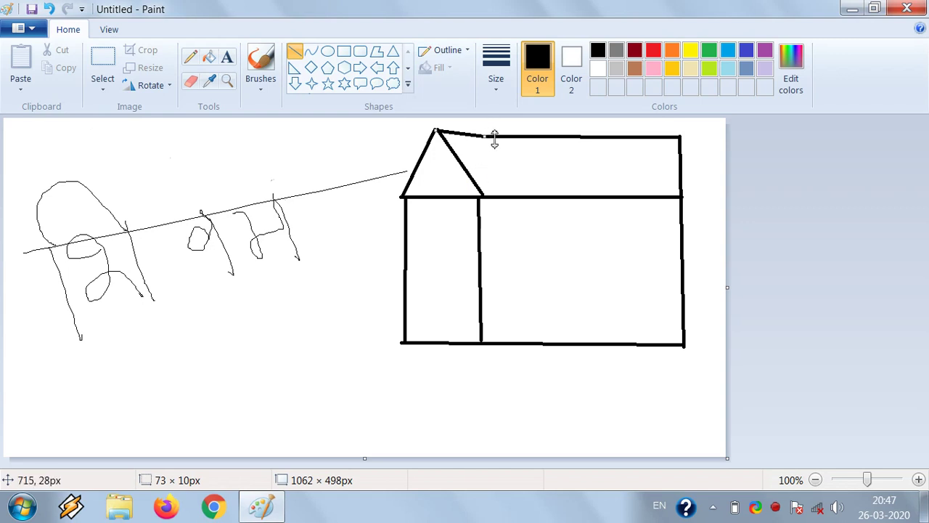
left_click_drag(503, 138, 528, 198)
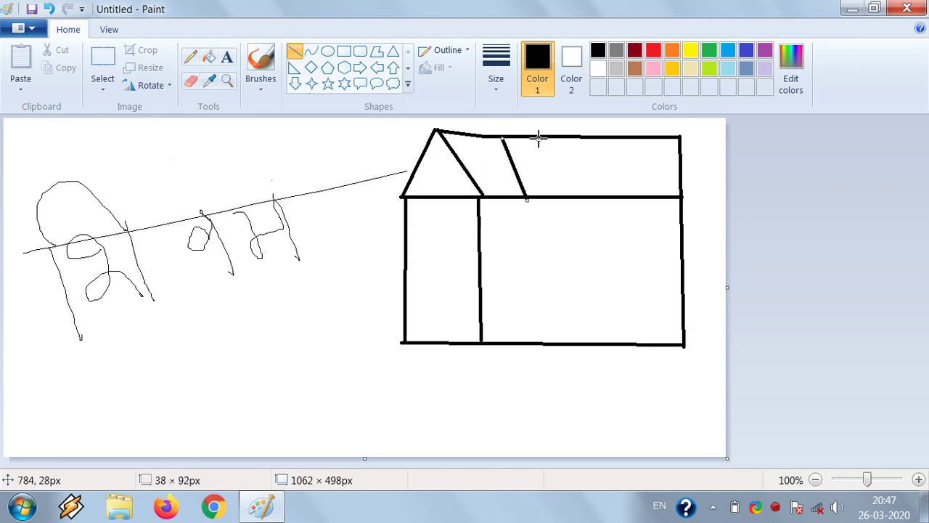
left_click_drag(539, 138, 570, 198)
left_click_drag(583, 135, 612, 202)
left_click_drag(633, 137, 655, 191)
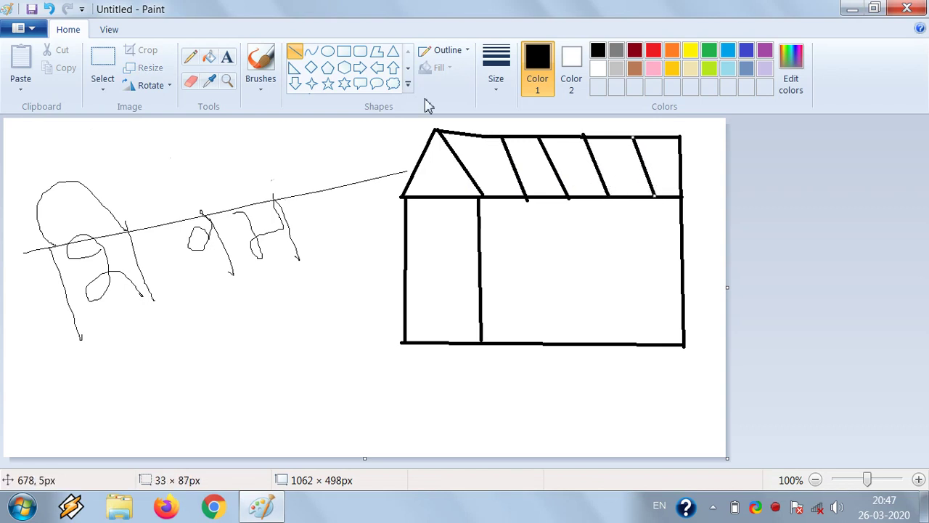
Step: Draw a rectangular window about 160 × 74 px in the middle of the house's wide wall
left_click(343, 51)
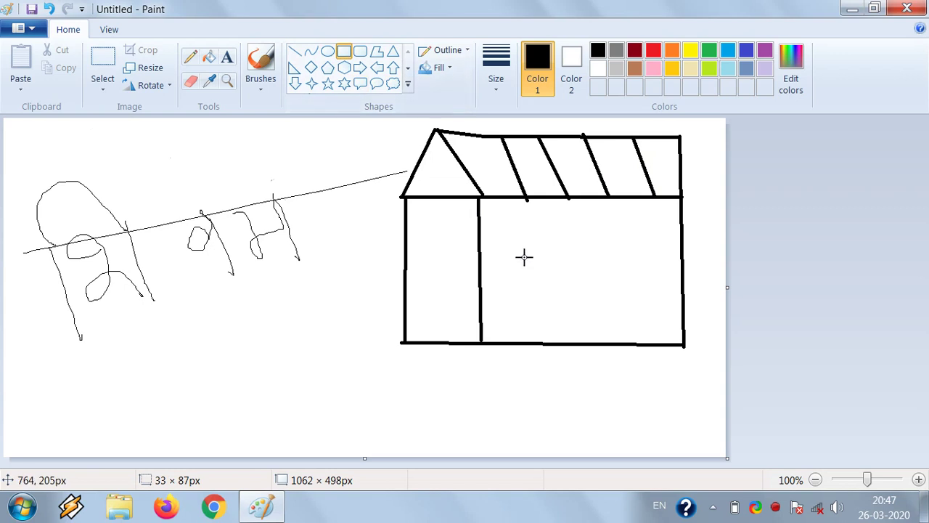
left_click_drag(518, 247, 631, 300)
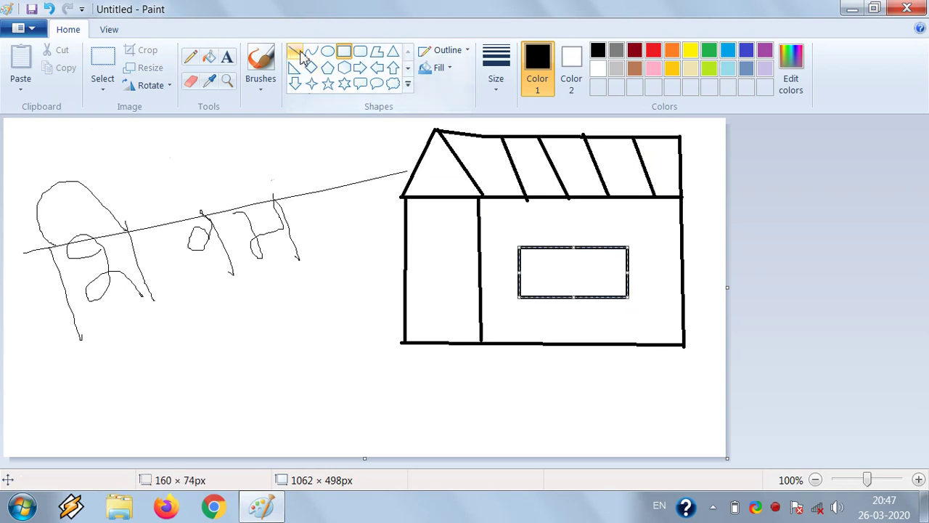
Step: Draw three narrow upright rectangles as bars inside the window, about 11 × 76, 14 × 68 and 21 × 74 px
left_click(540, 222)
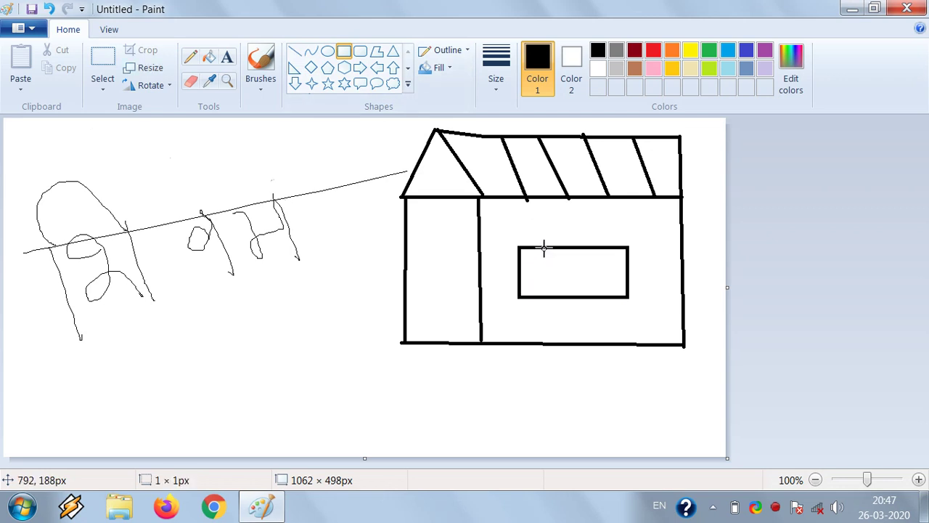
left_click_drag(542, 247, 549, 298)
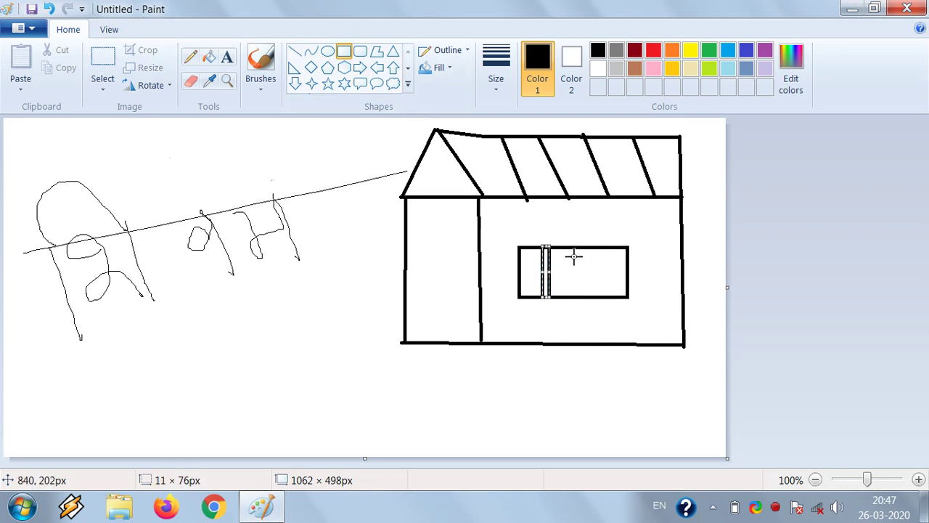
left_click_drag(571, 249, 580, 297)
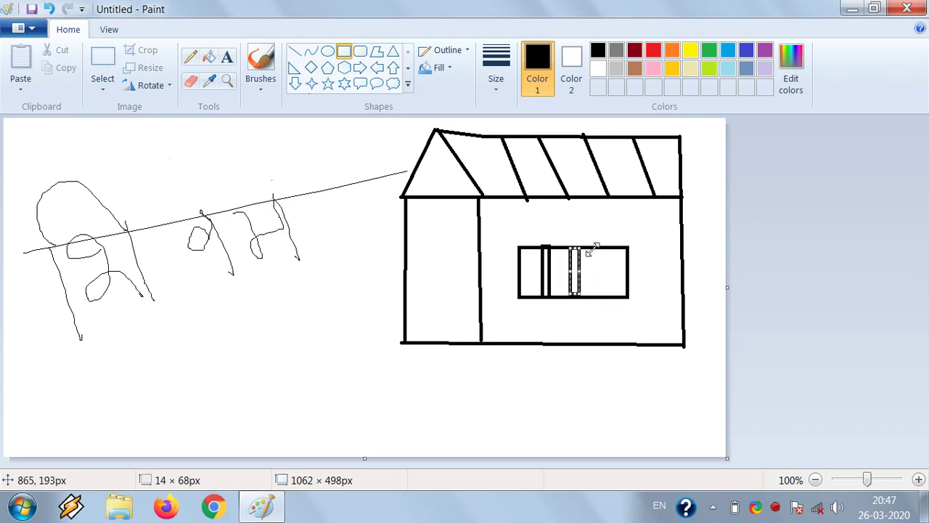
left_click_drag(592, 248, 609, 298)
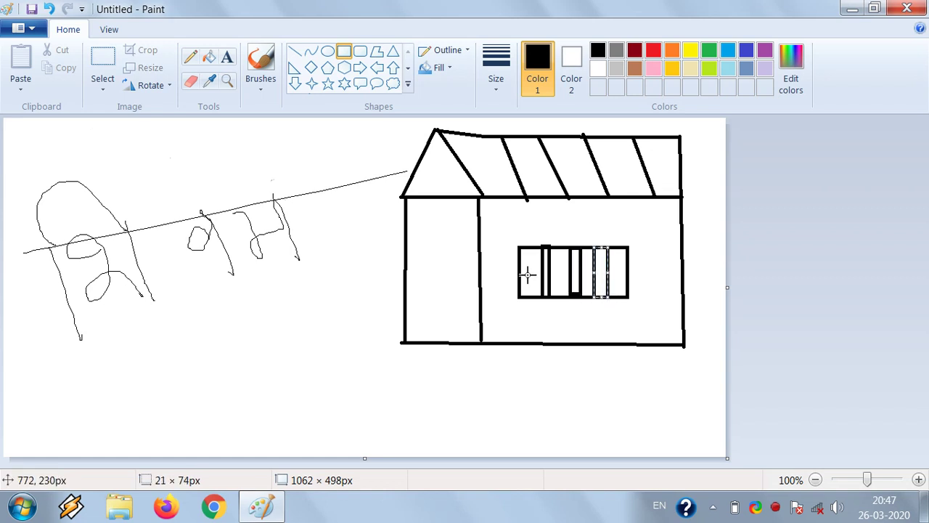
Step: Draw a horizontal rectangle across the window bars and resize it to about 160 × 36 px within the window frame
left_click_drag(520, 268, 641, 279)
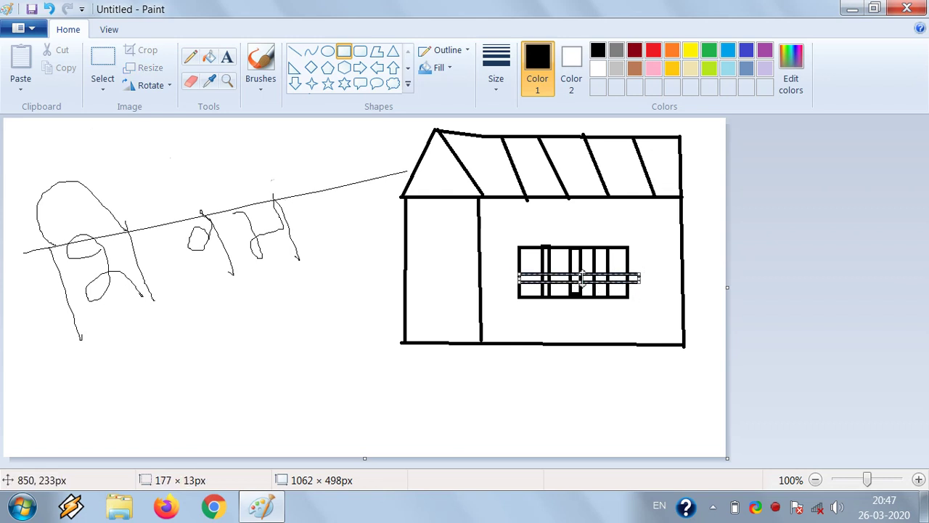
left_click_drag(583, 271, 580, 262)
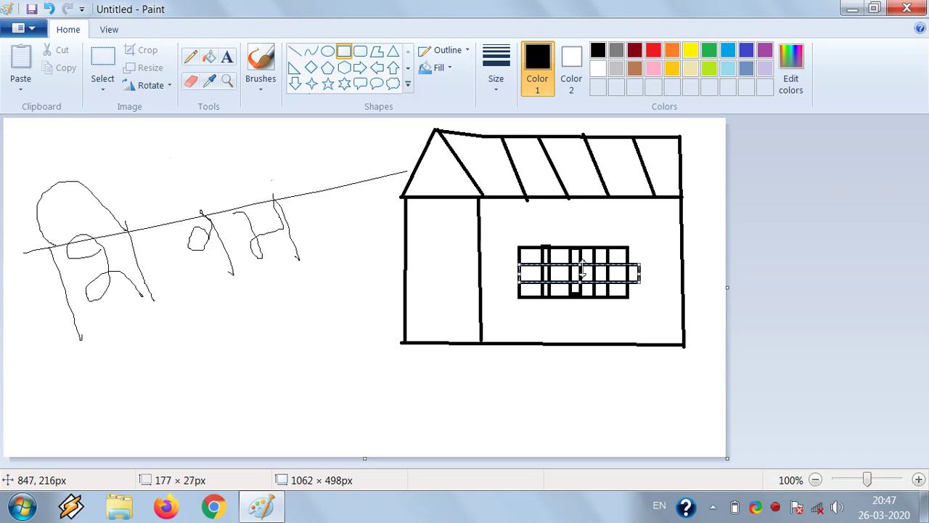
left_click_drag(646, 271, 632, 254)
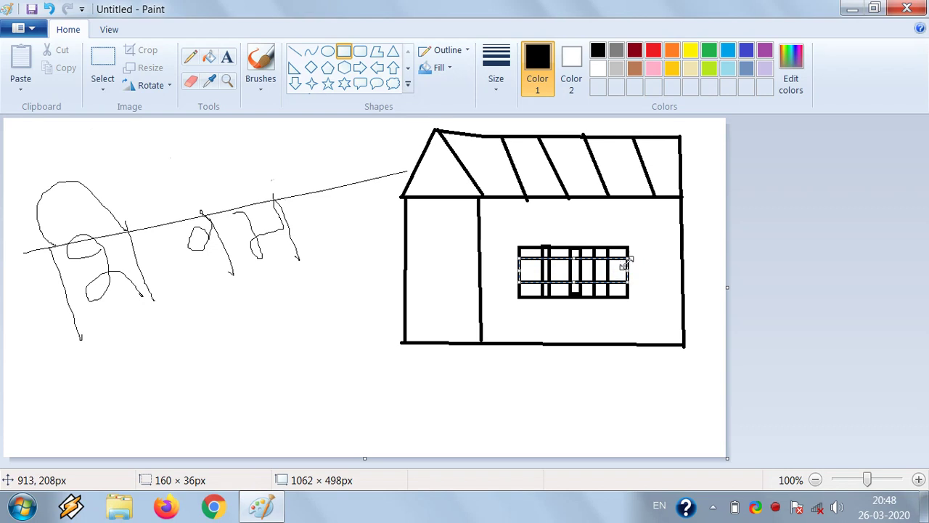
left_click(658, 275)
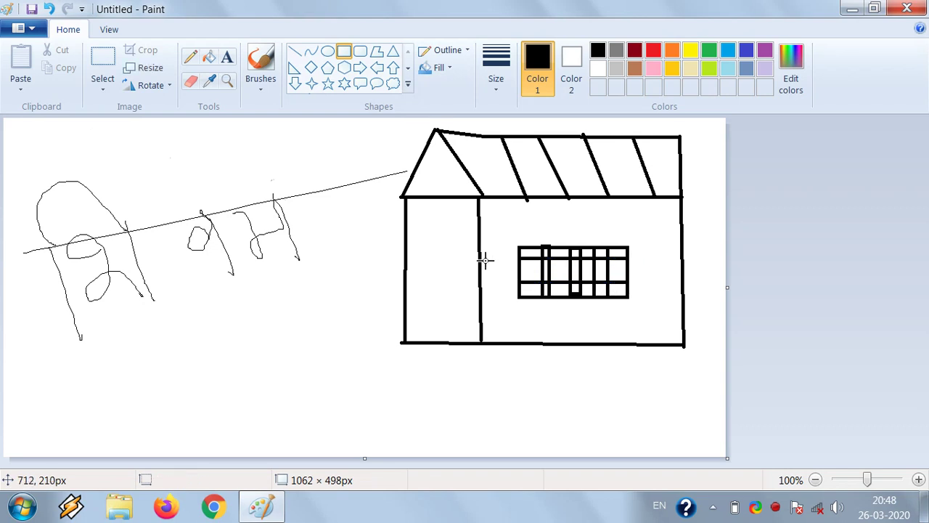
Step: Draw an open door leaf on the narrow wall's left side: two slanted lines from its corners joined by a vertical about 137 px tall
mouse_move(478, 203)
left_mouse_down()
mouse_move(459, 235)
mouse_move(484, 210)
mouse_move(479, 203)
left_mouse_up()
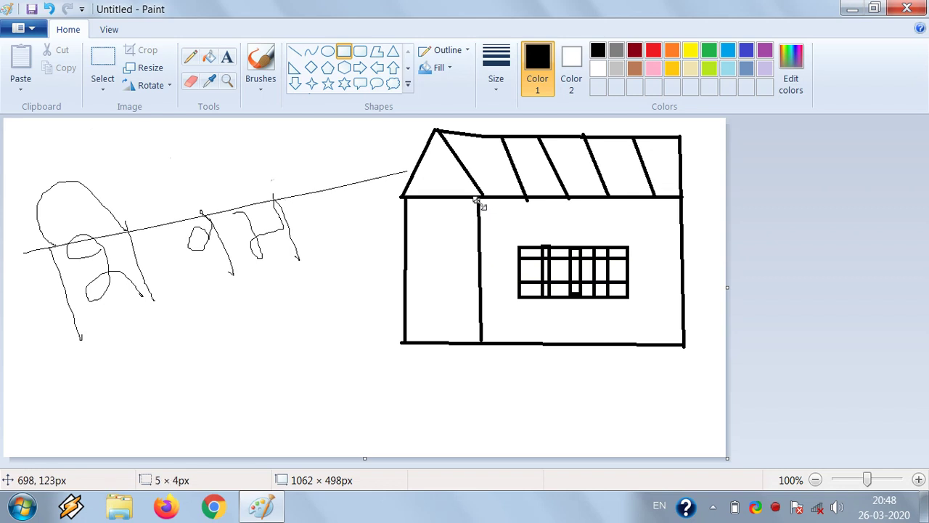
left_click(296, 52)
left_click_drag(403, 196, 429, 227)
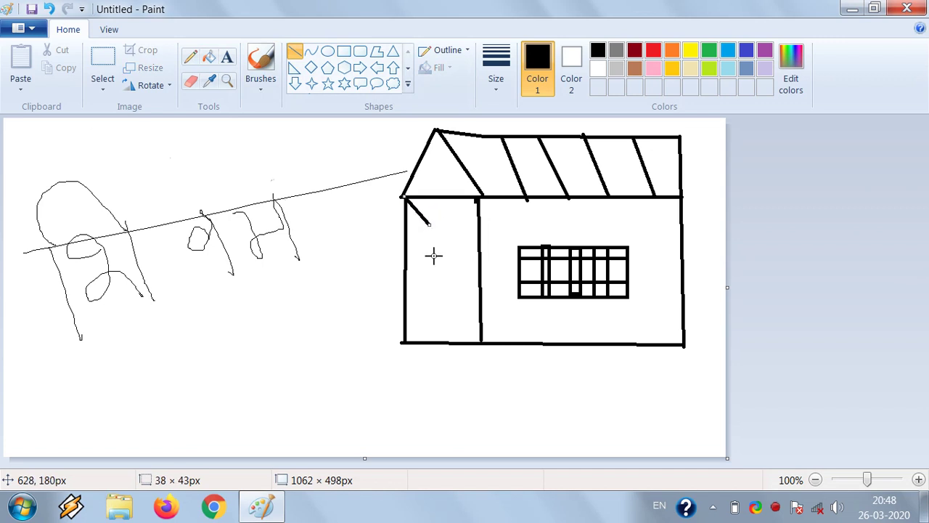
left_click_drag(405, 342, 427, 314)
left_click_drag(432, 224, 429, 316)
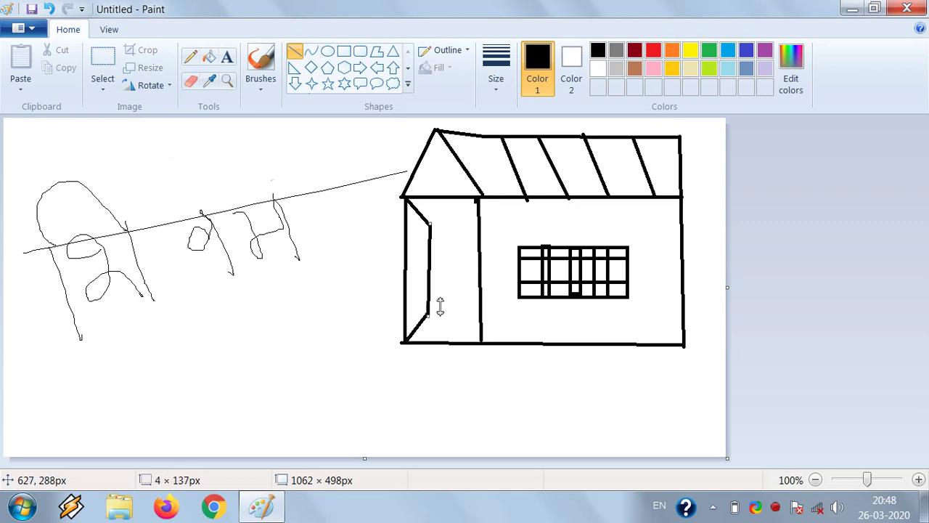
Step: Draw the matching right door leaf with two slanted corner lines joined by a vertical line about 138 px tall
mouse_move(458, 227)
left_mouse_down()
mouse_move(478, 196)
mouse_move(458, 228)
left_mouse_up()
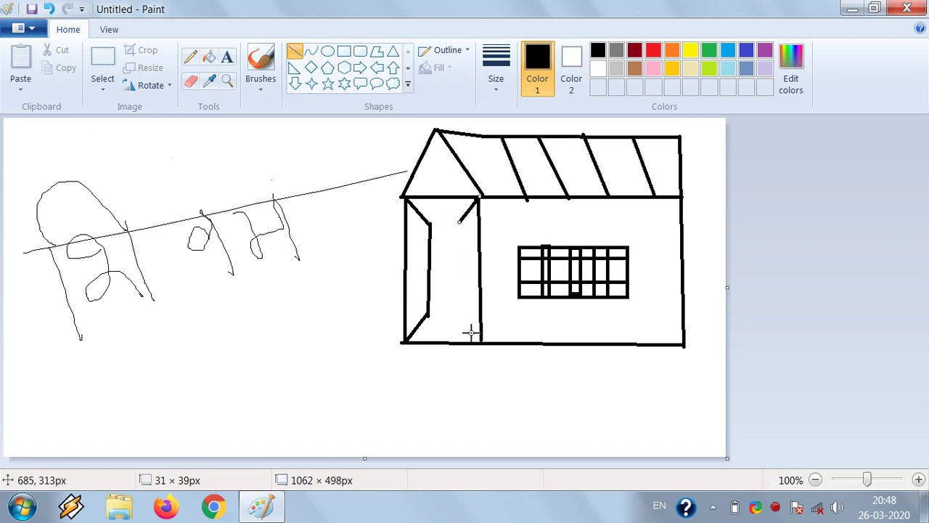
left_click_drag(485, 348, 458, 313)
left_click_drag(459, 218, 459, 311)
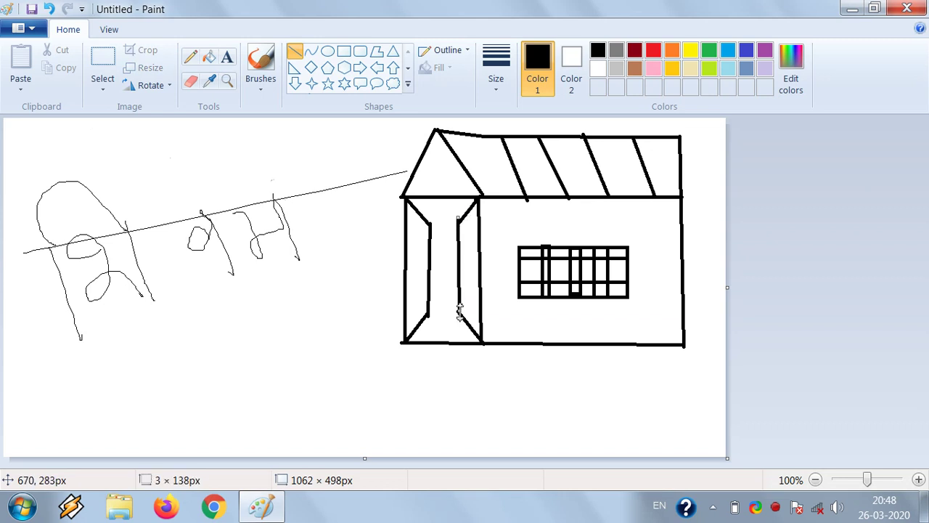
Step: Draw a latch rectangle about 57 × 21 px across the door opening, with short vertical strokes about 47 px long hanging through it
left_click(343, 51)
left_click_drag(424, 257, 463, 273)
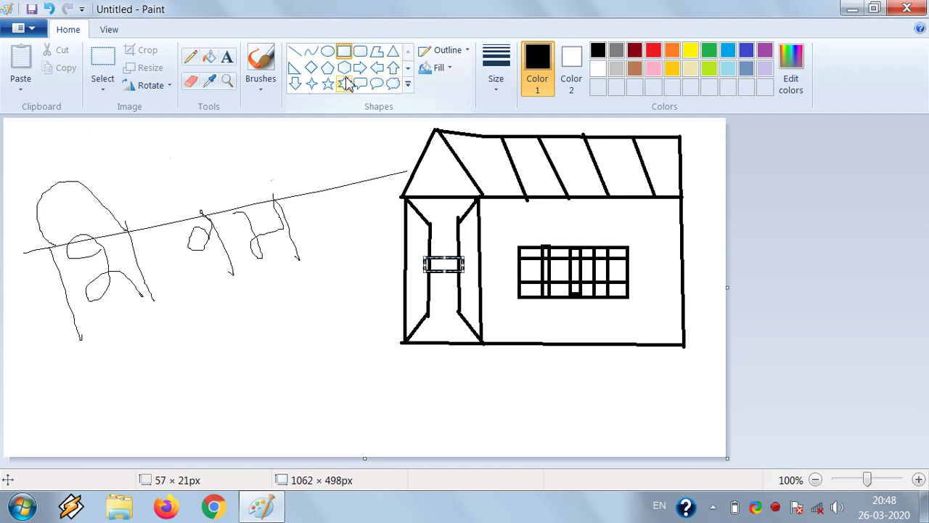
left_click(294, 50)
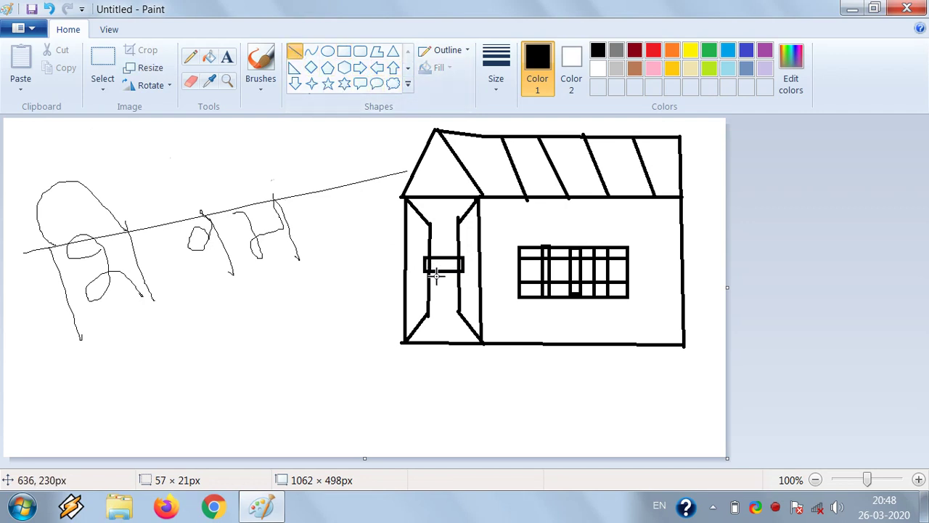
left_click_drag(447, 273, 442, 291)
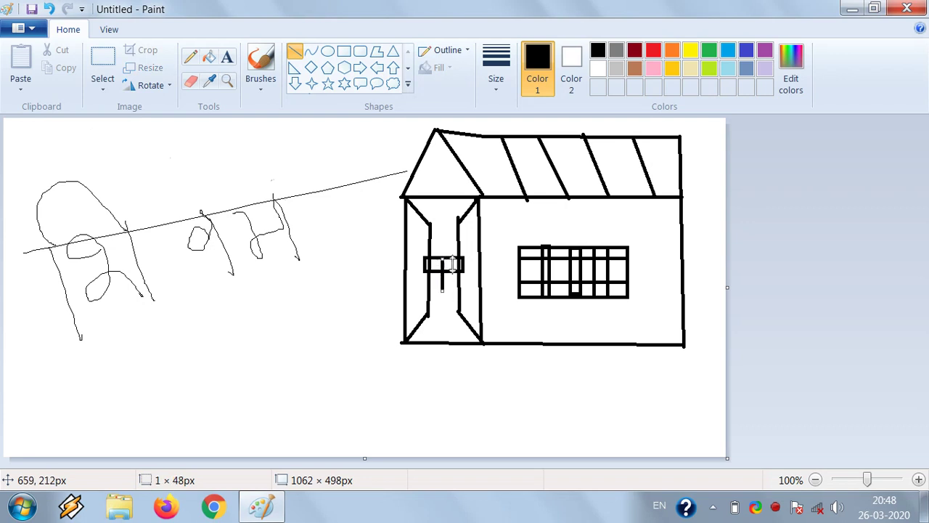
left_click_drag(453, 260, 443, 258)
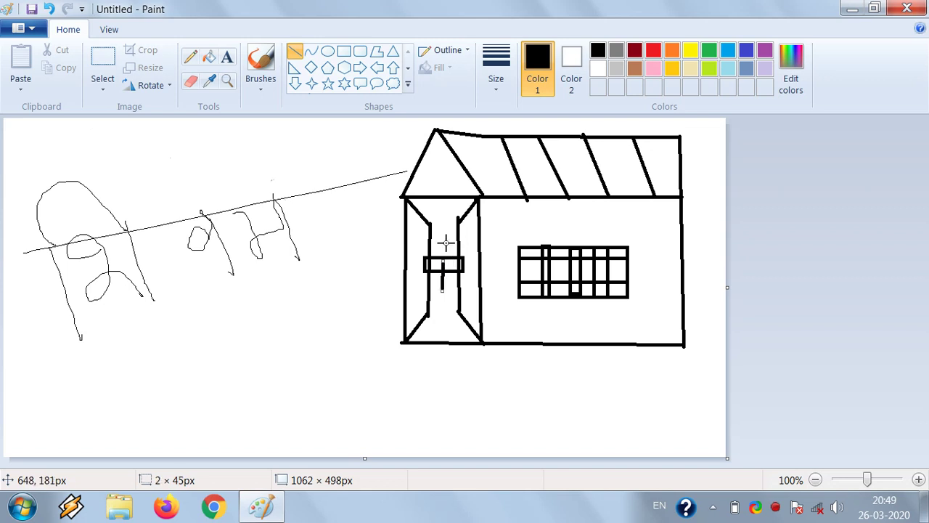
left_click(445, 243)
mouse_move(448, 259)
left_mouse_down()
mouse_move(449, 287)
mouse_move(444, 274)
left_mouse_up()
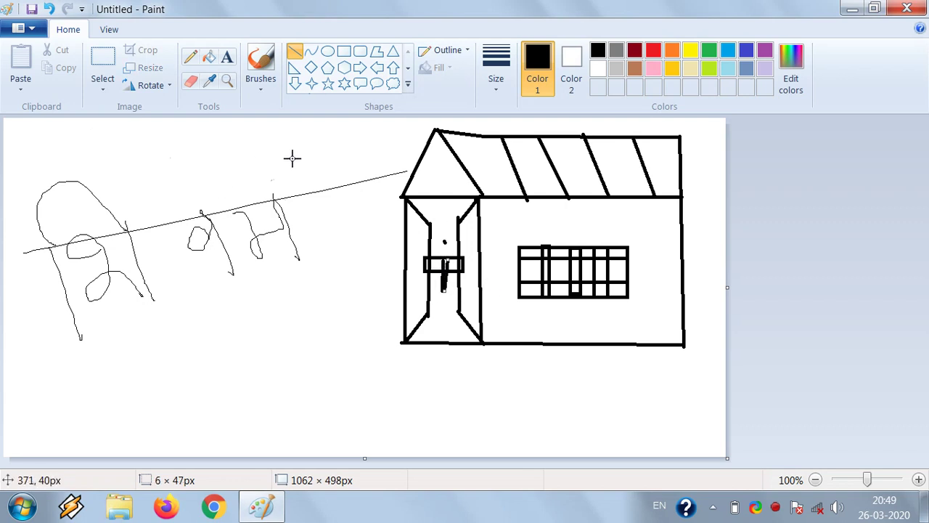
Step: Draw a small circle with the Oval shape in the middle of the gable
left_click(328, 51)
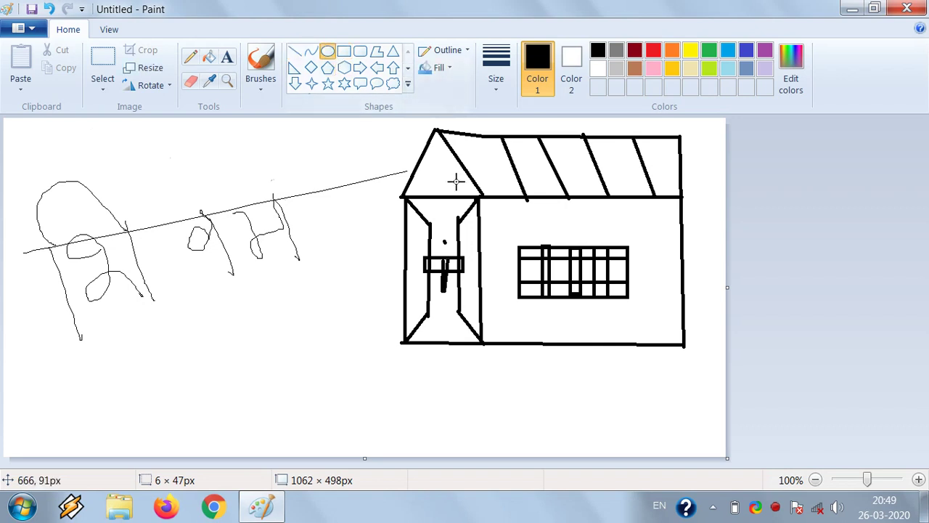
left_click_drag(433, 164, 454, 186)
left_click(210, 175)
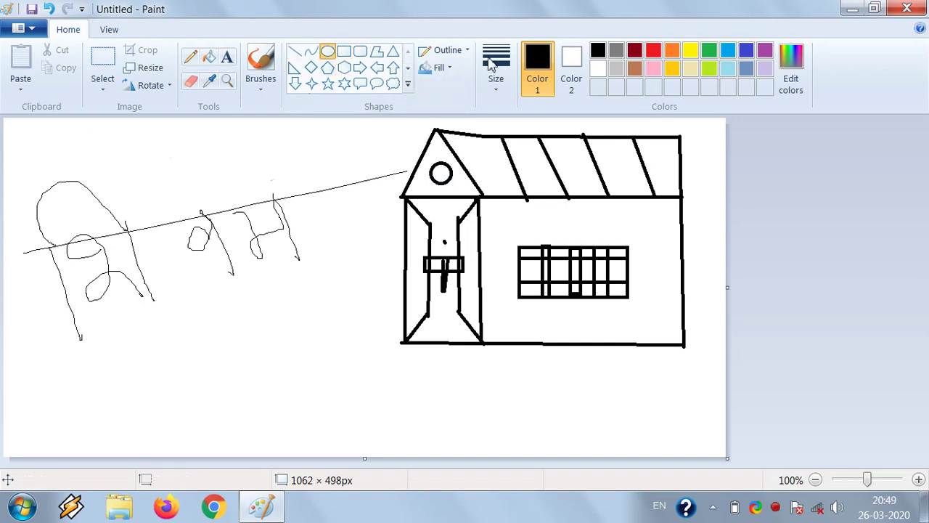
Step: Fill the second roof stripe from the gable red, the fourth orange and the last green
left_click(209, 58)
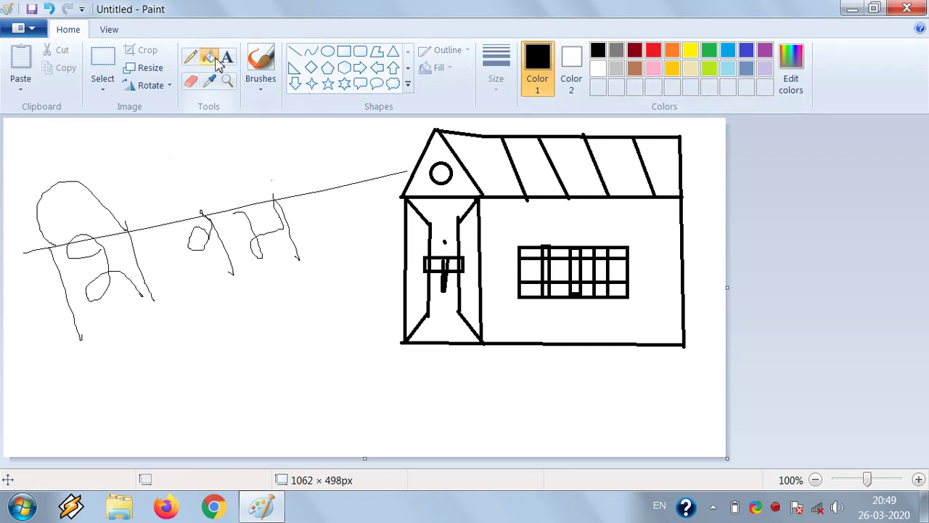
left_click(655, 52)
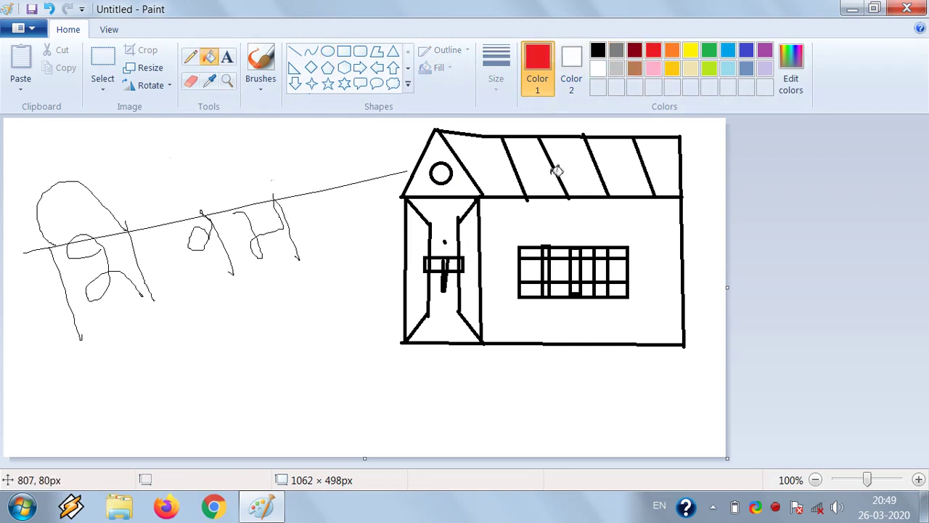
left_click(544, 171)
left_click(672, 50)
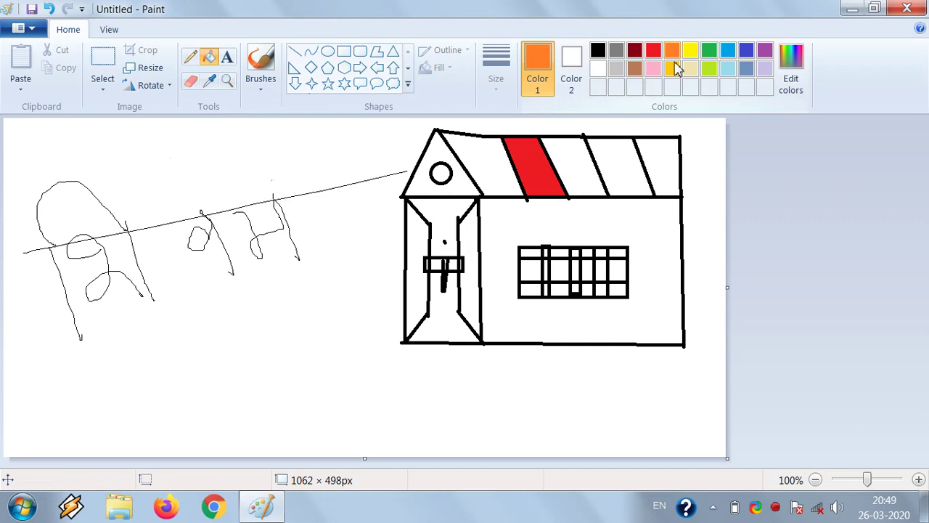
left_click(607, 160)
left_click(709, 51)
left_click(669, 178)
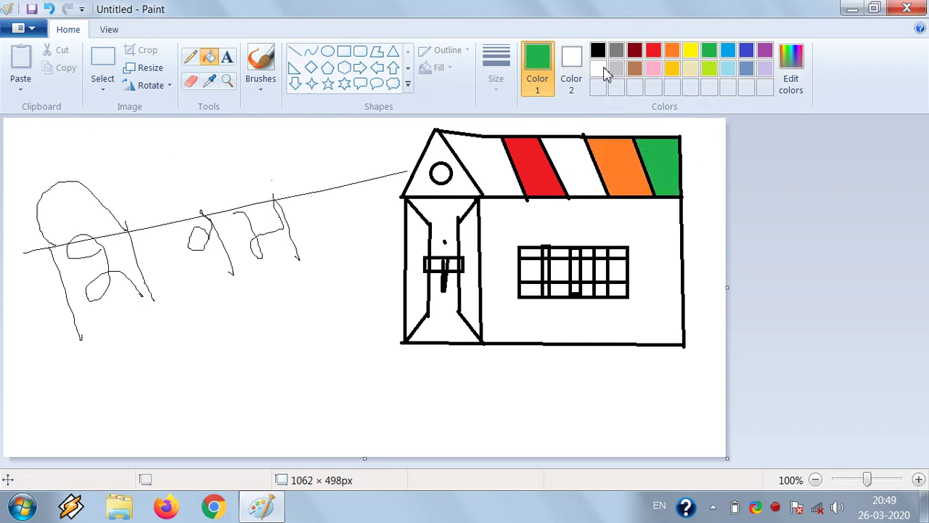
Step: Fill the middle roof stripe black and refill it dark red, and fill the stripe beside the gable gold
left_click(598, 51)
left_click(585, 163)
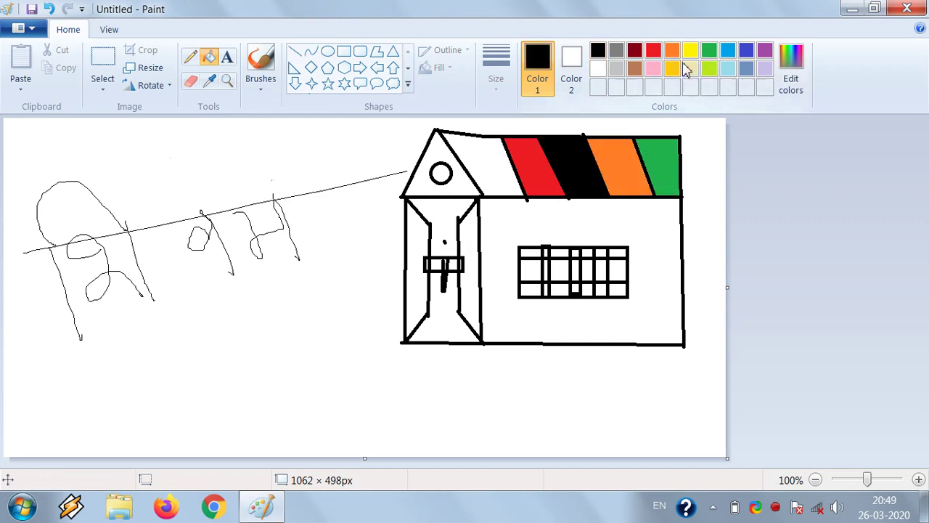
left_click(635, 51)
left_click(576, 169)
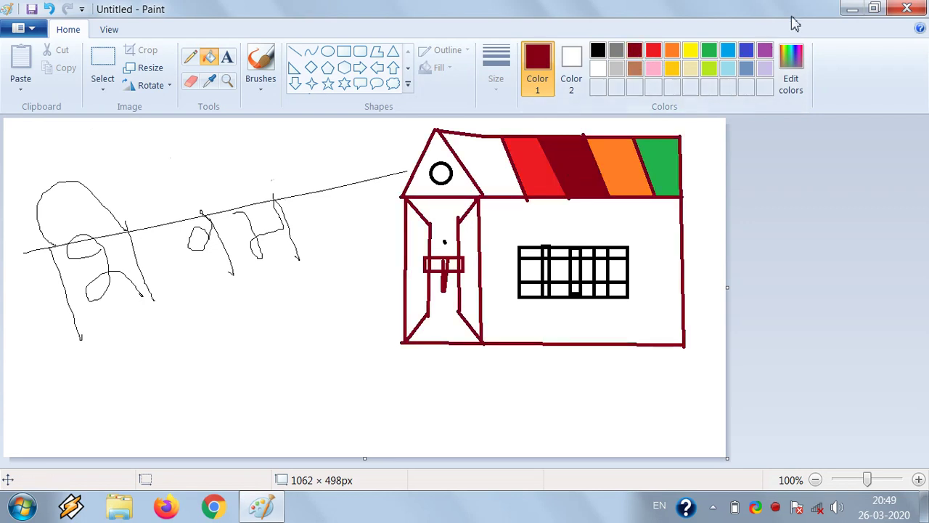
left_click(765, 51)
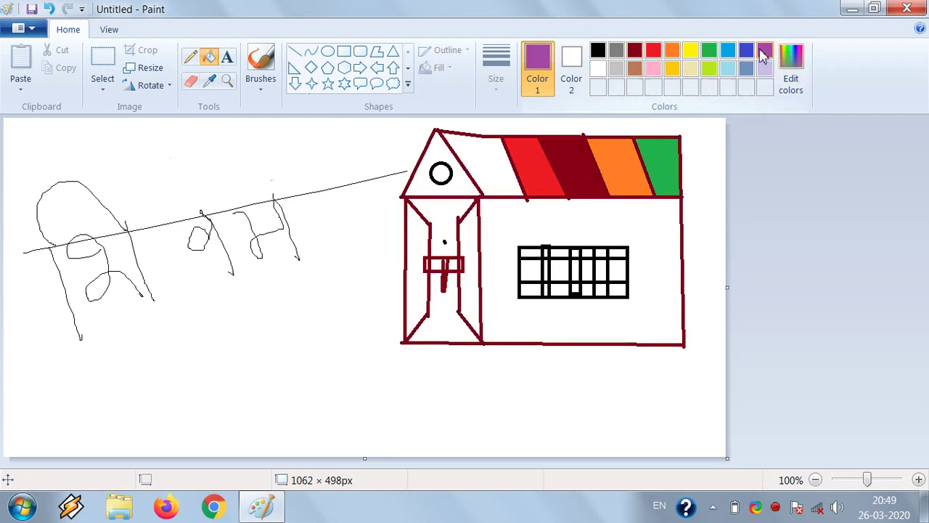
left_click(671, 69)
left_click(493, 163)
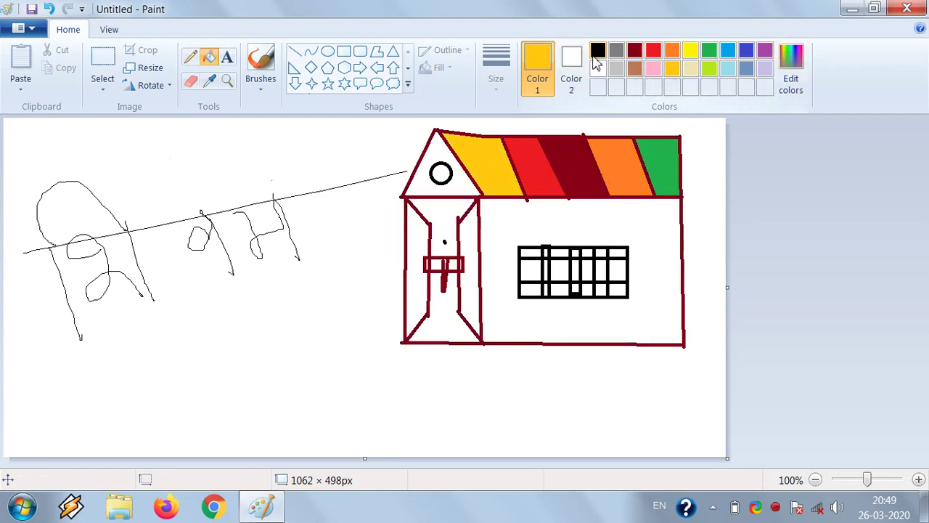
Step: Fill the gable with rose pink and the circle inside it with black
left_click(654, 69)
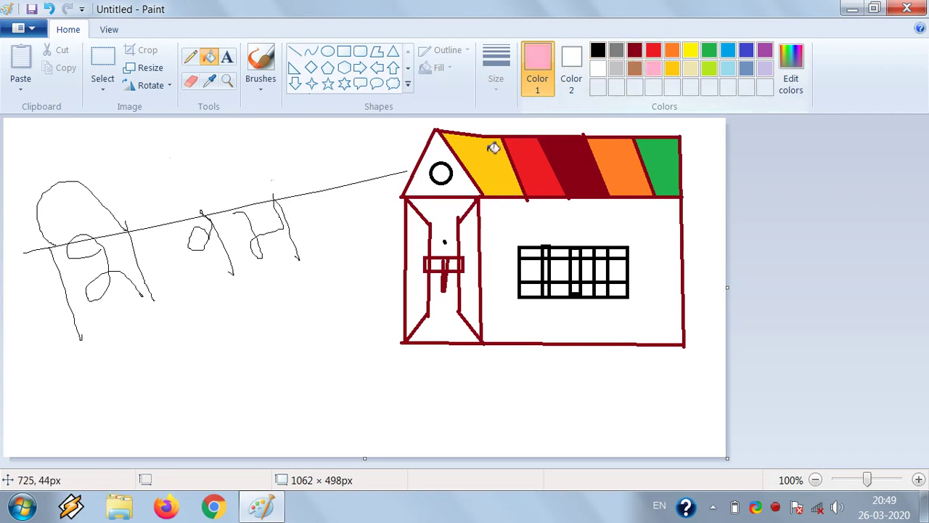
left_click(442, 174)
left_click(443, 154)
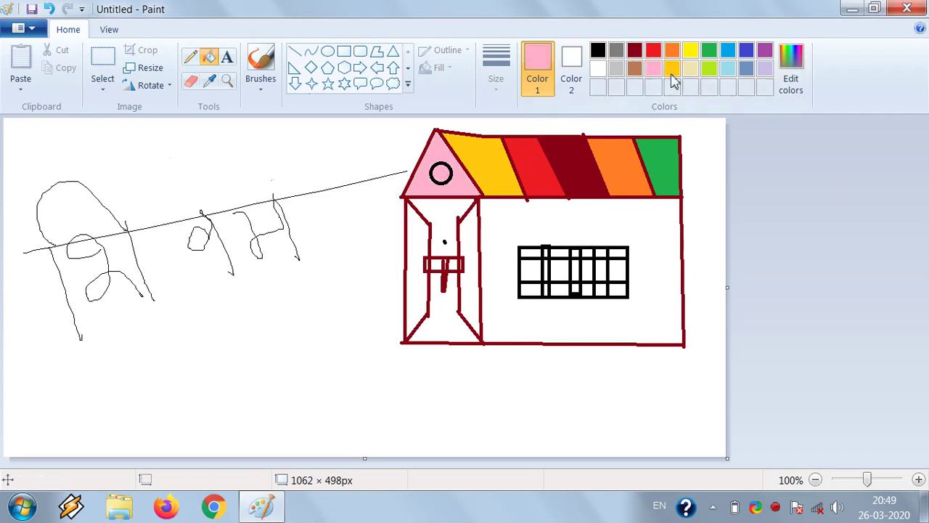
left_click(598, 50)
left_click(441, 173)
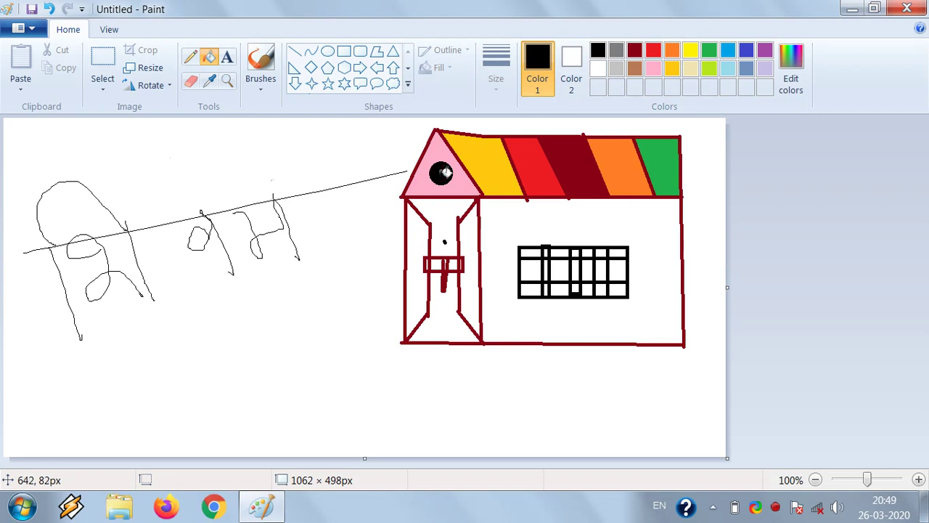
Step: Fill the wide wall blue-gray, and apply light turquoise fills to the window panes, the window grid and the wall
left_click(746, 69)
left_click(653, 240)
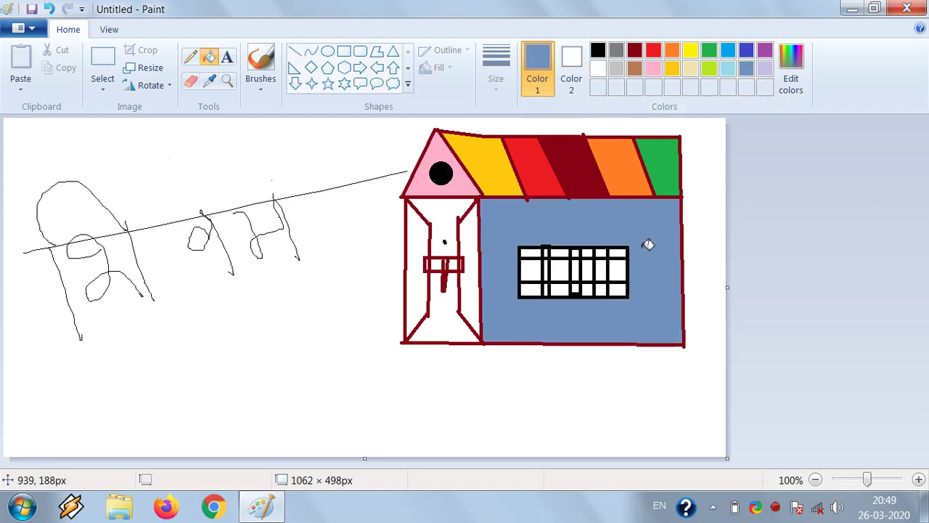
left_click(728, 69)
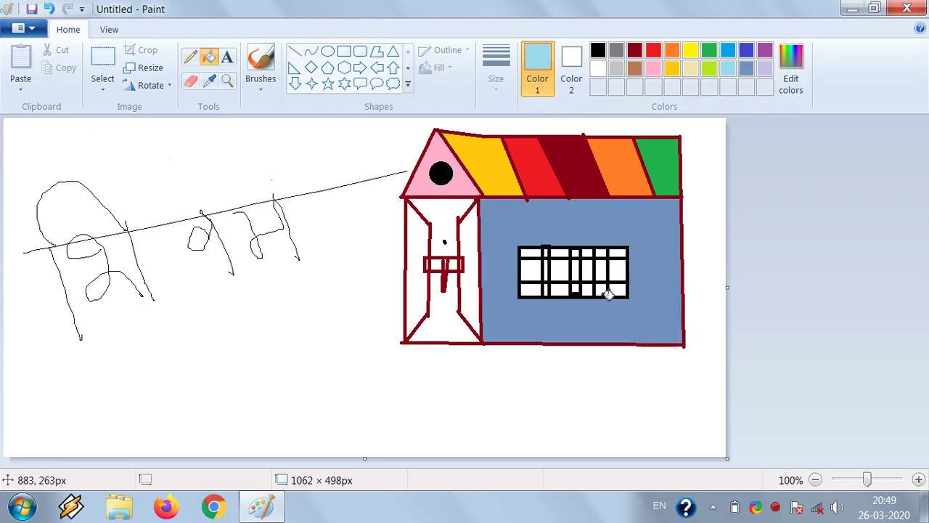
left_click(601, 290)
left_click(585, 282)
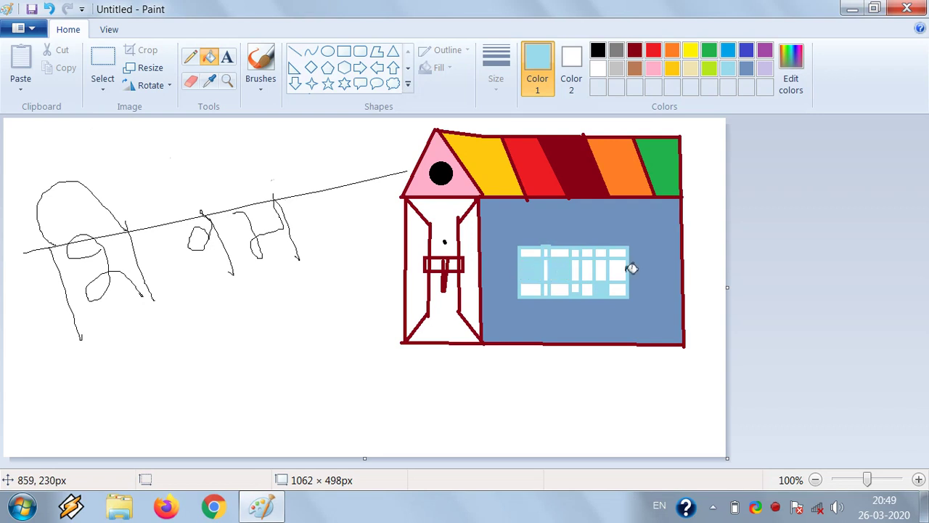
left_click(626, 269)
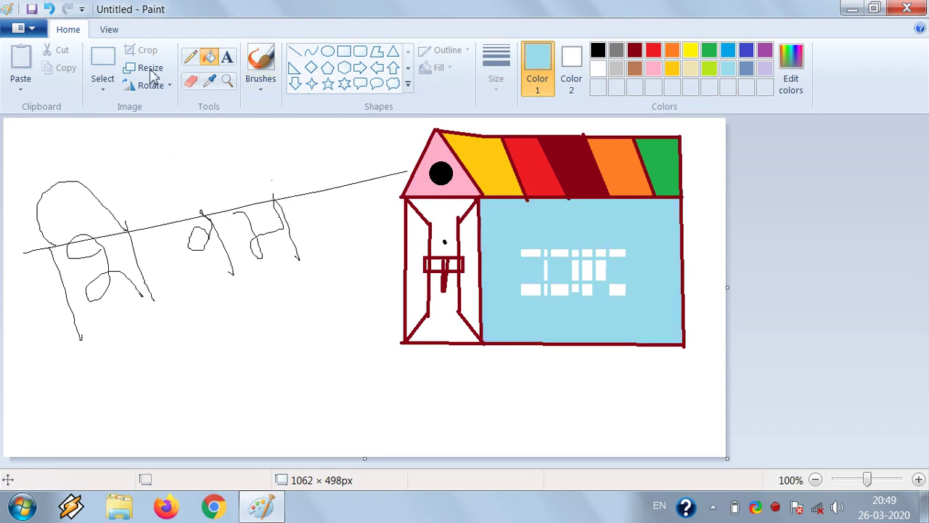
Step: Undo the light turquoise fills on the wall, window grid and window panes
left_click(49, 8)
left_click(48, 9)
left_click(48, 9)
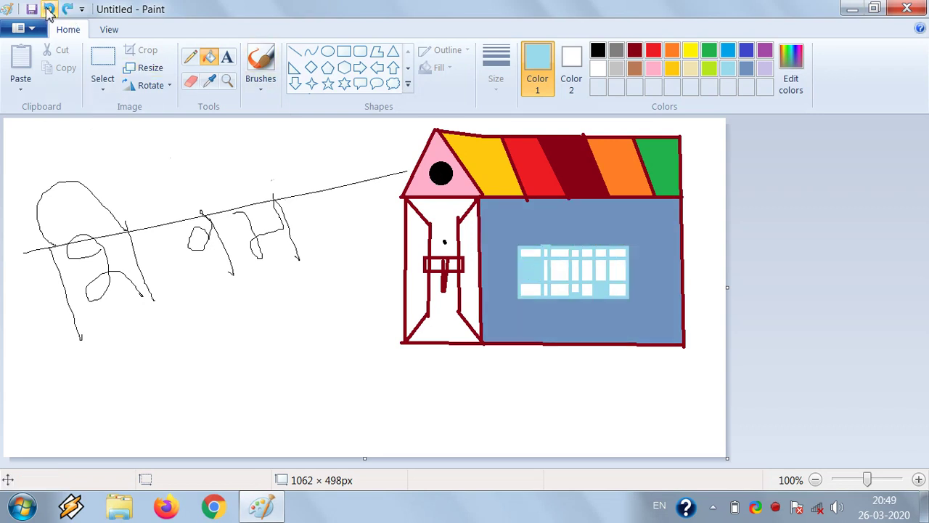
left_click(49, 9)
left_click(48, 8)
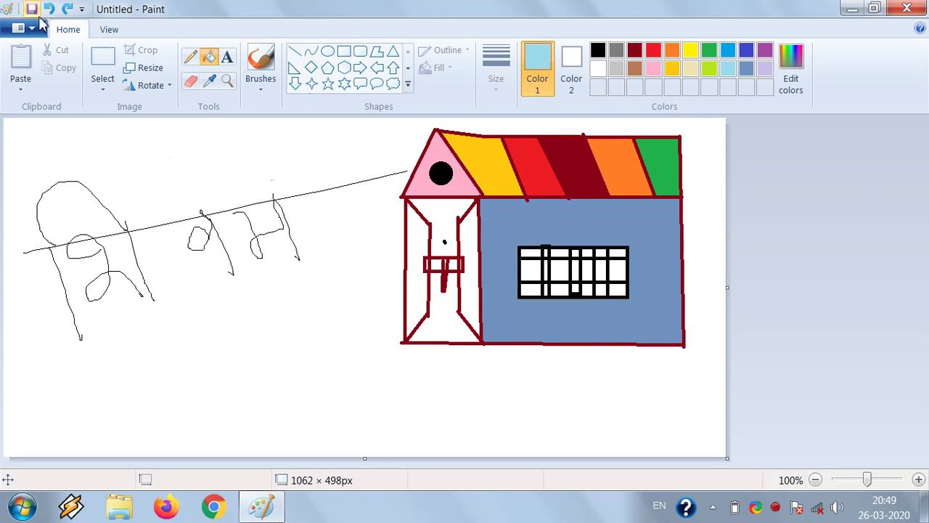
left_click(37, 27)
left_click(553, 203)
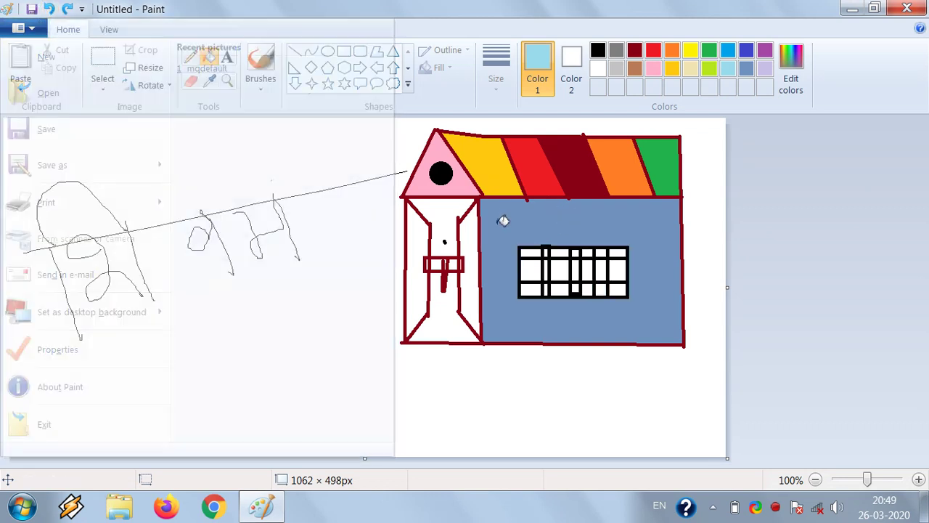
Step: Fill the upper and lower middle sections of the door red and both side strips yellow
left_click(653, 51)
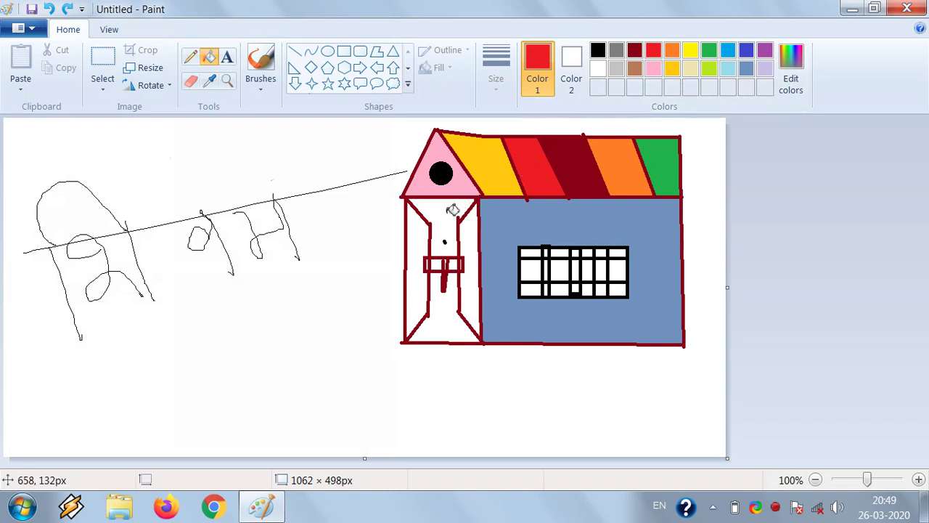
left_click(446, 234)
left_click(444, 322)
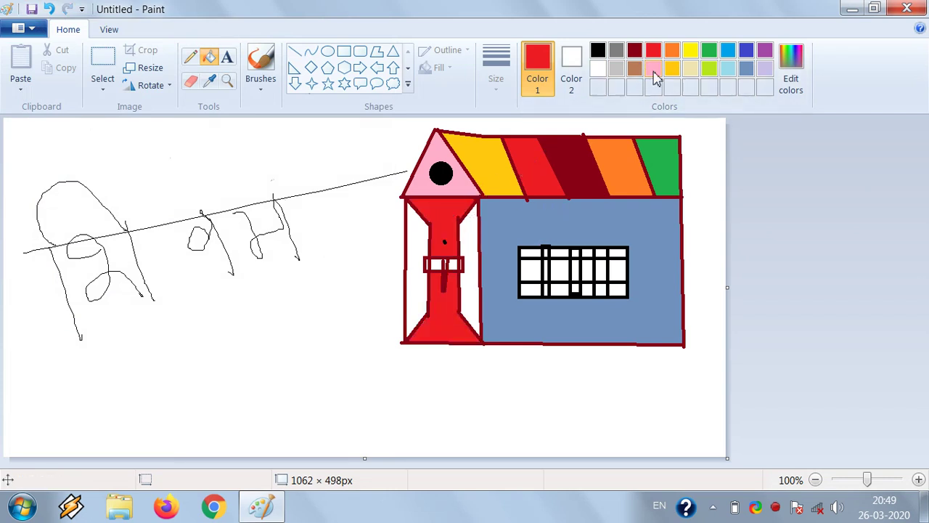
left_click(688, 50)
left_click(471, 241)
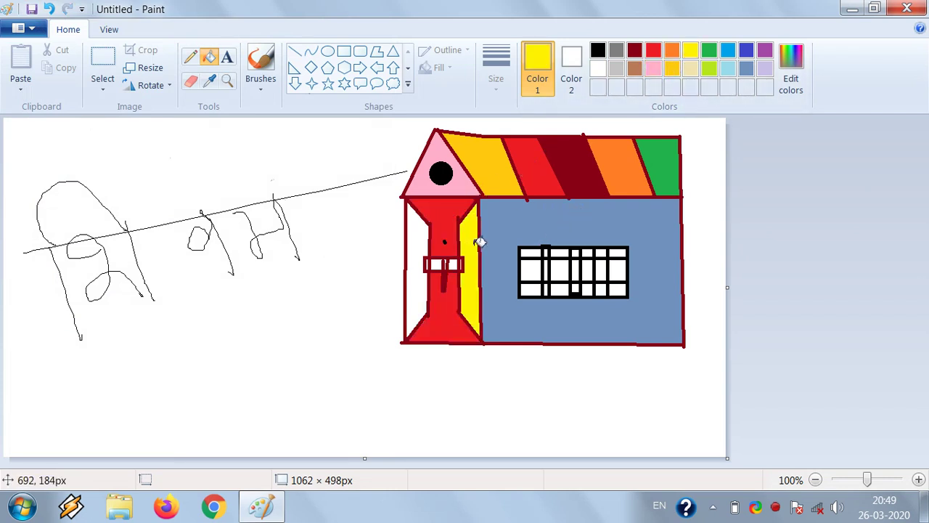
left_click(421, 243)
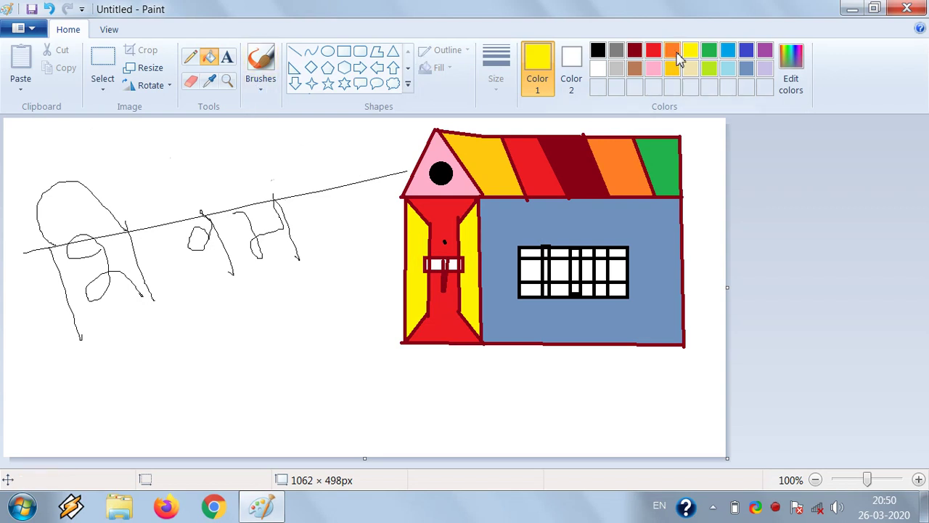
Step: Fill the upper middle section of the door orange and refill it green
left_click(673, 50)
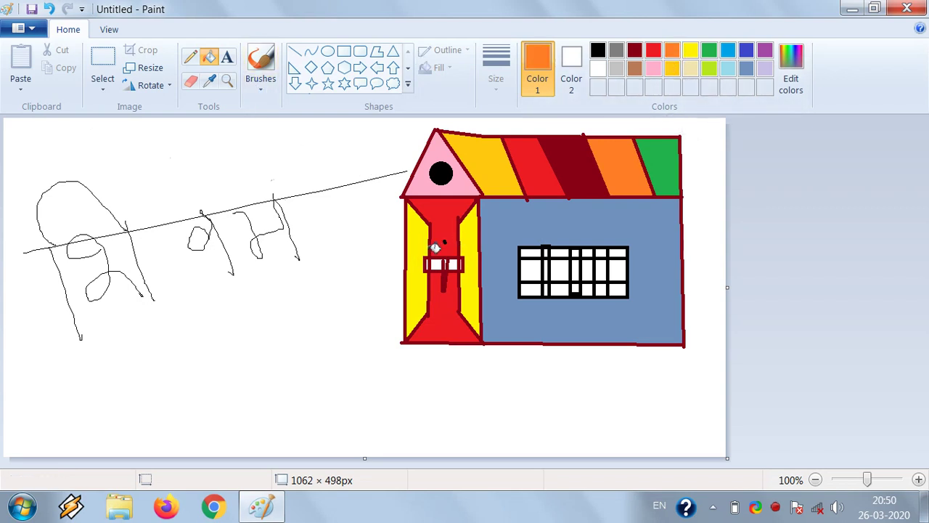
left_click(439, 209)
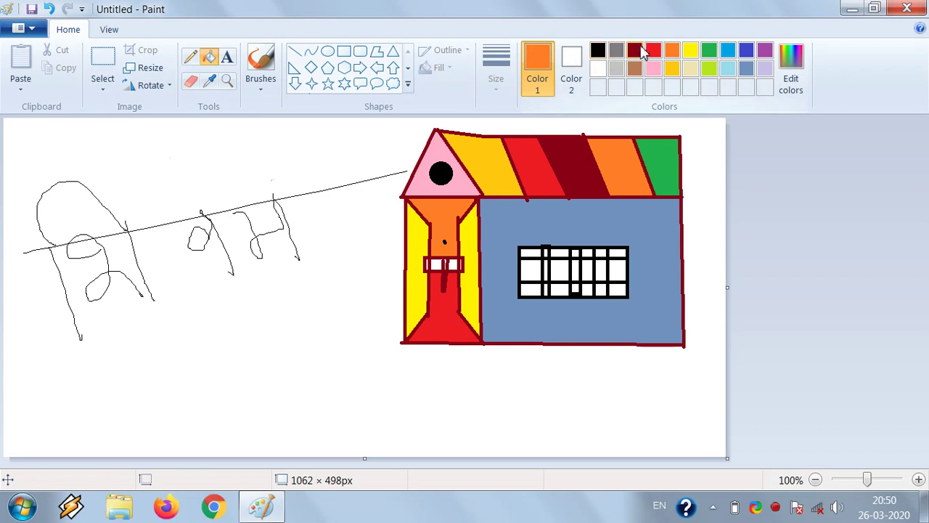
left_click(688, 53)
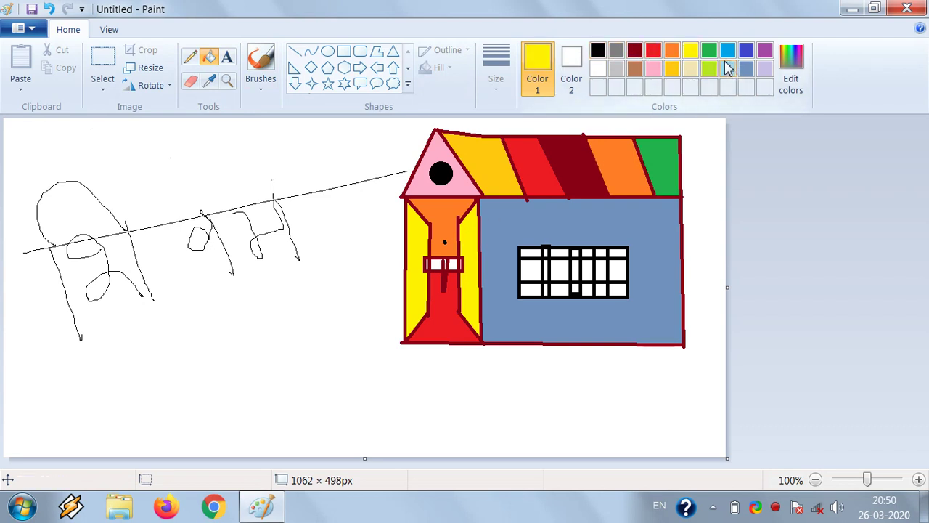
left_click(709, 50)
left_click(441, 236)
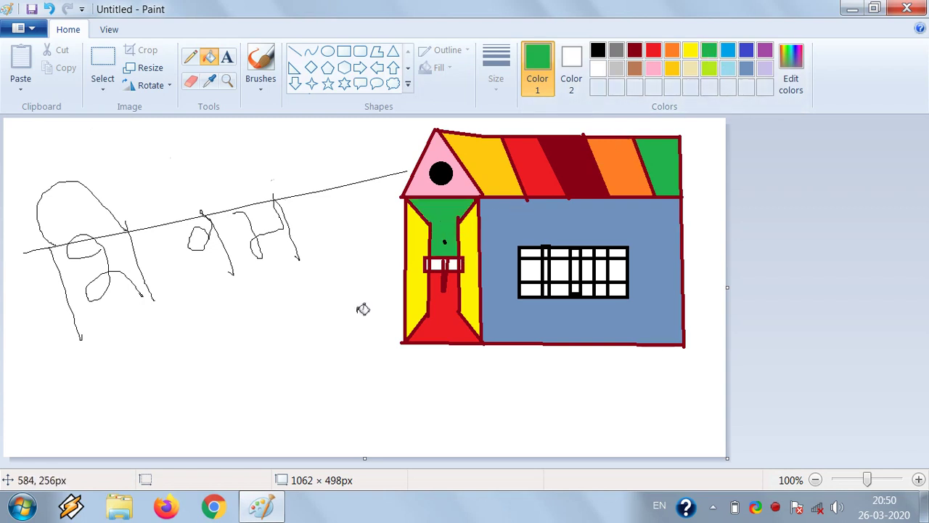
Step: Try a green fill on the white background and undo it
left_click(341, 335)
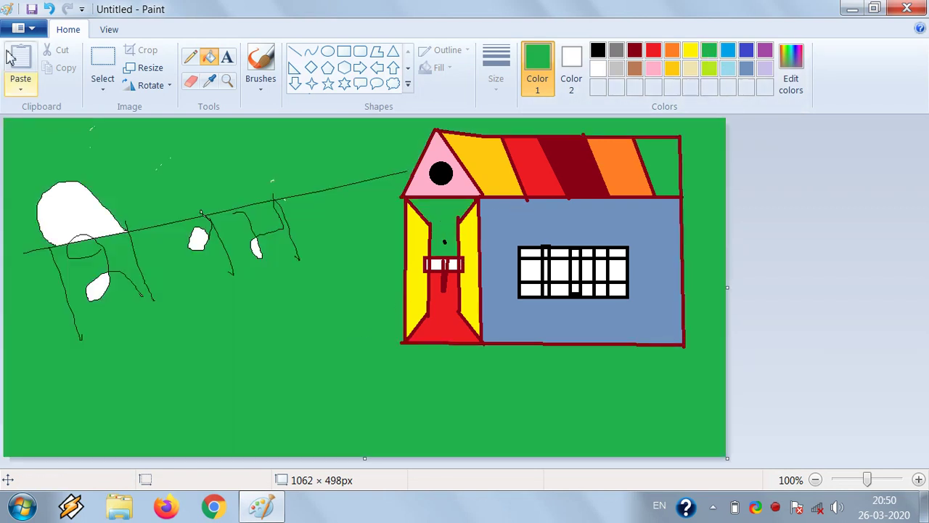
left_click(50, 9)
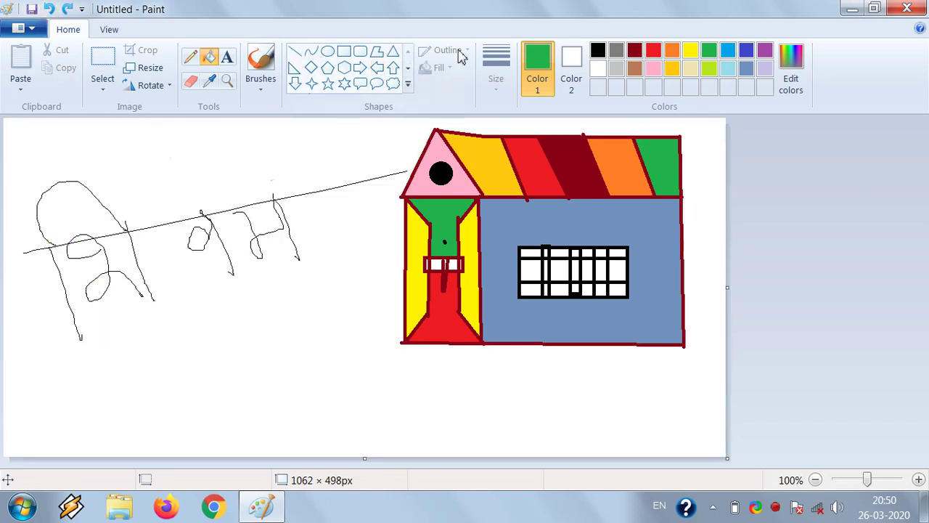
Step: Add a custom blue with Red 34, Green 48, Blue 176 to the custom colors and fill the wide wall with it
left_click(789, 81)
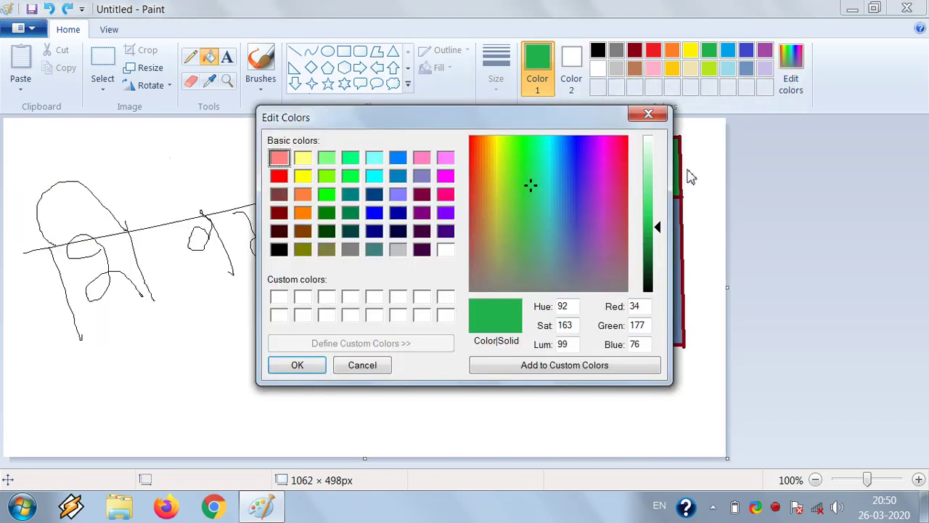
left_click_drag(530, 185, 574, 191)
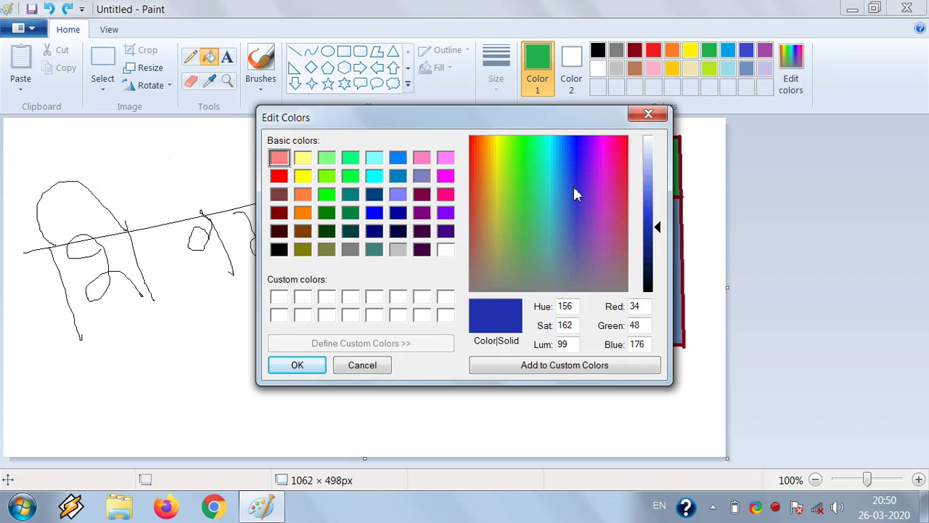
left_click(568, 365)
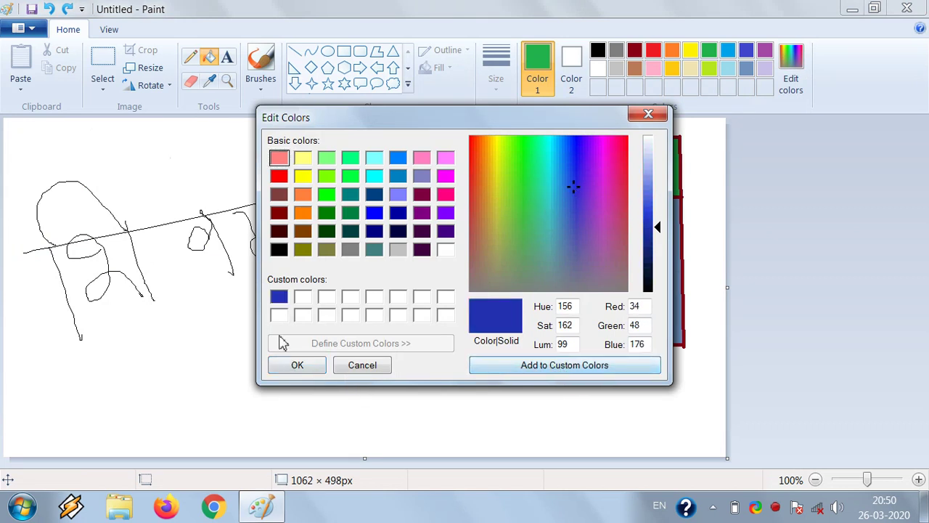
left_click(300, 365)
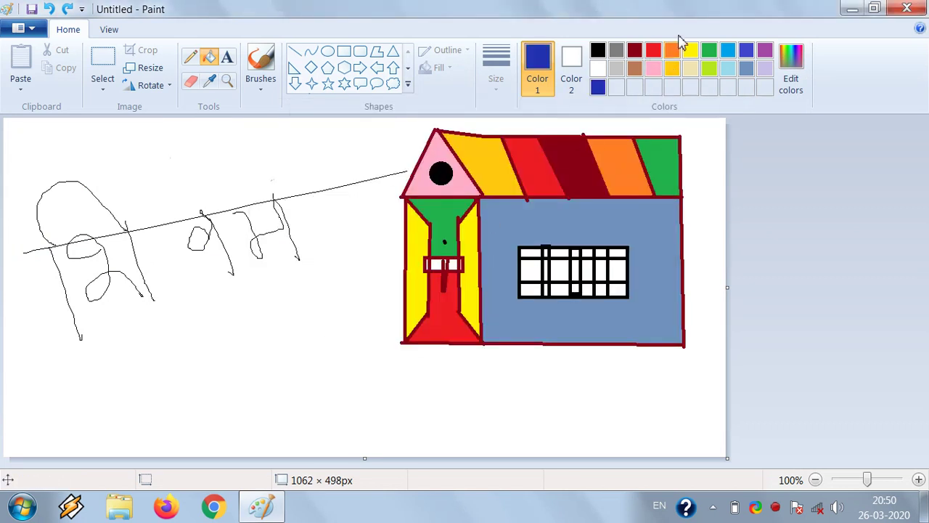
left_click(559, 206)
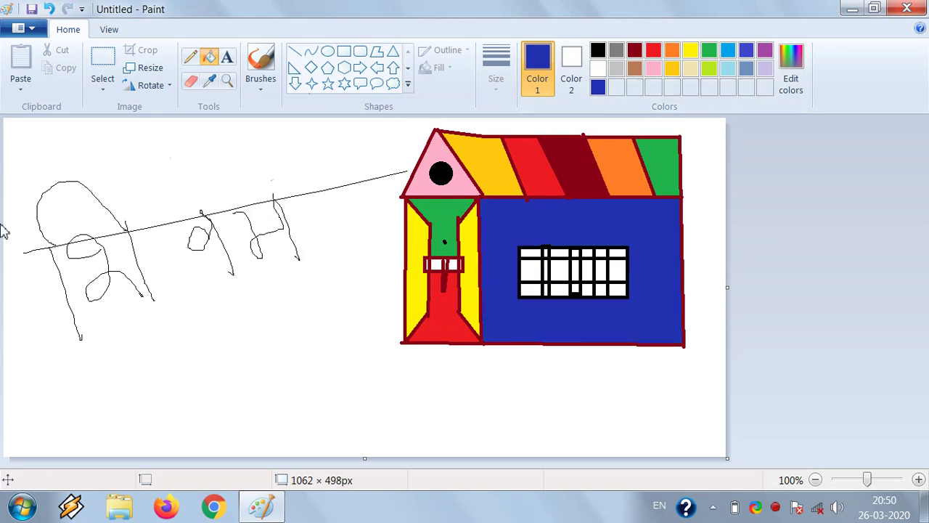
Step: Fill the large panes in the window's middle row with the custom blue
left_click(616, 270)
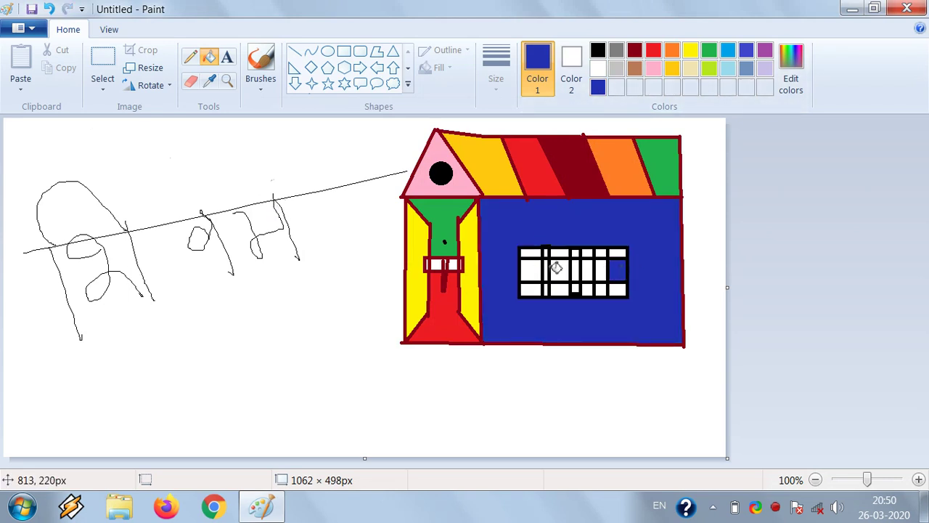
left_click(564, 269)
left_click(535, 271)
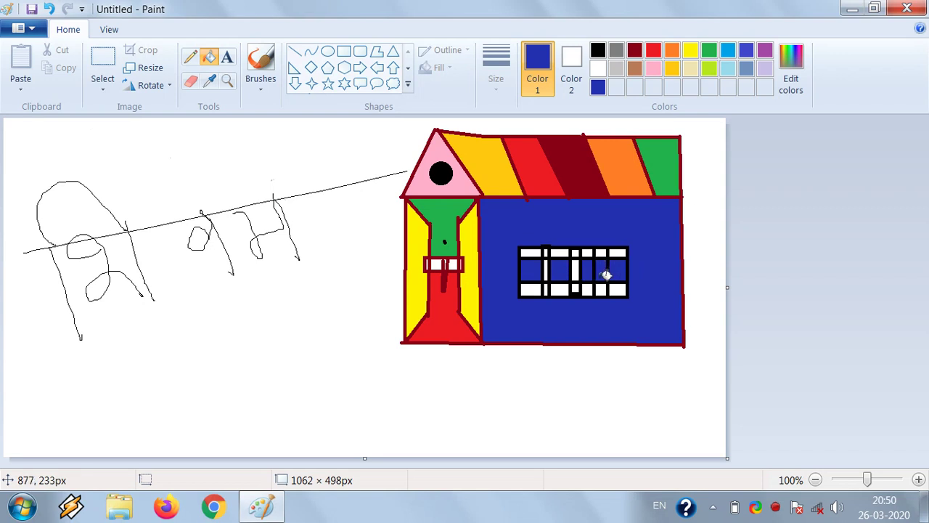
Step: Set Color 2 to gray and fill the fourth roof stripe with the custom blue
left_click(561, 85)
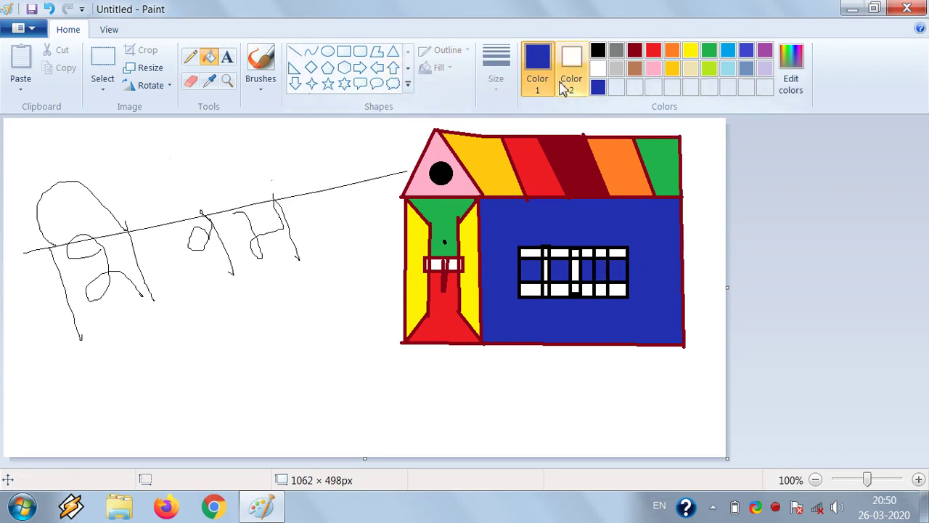
left_click(634, 68)
left_click(616, 51)
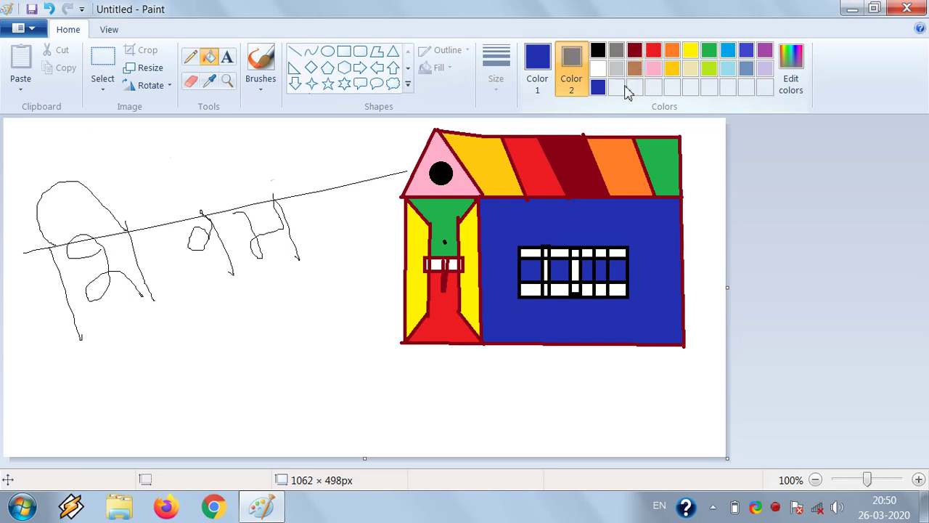
left_click(610, 149)
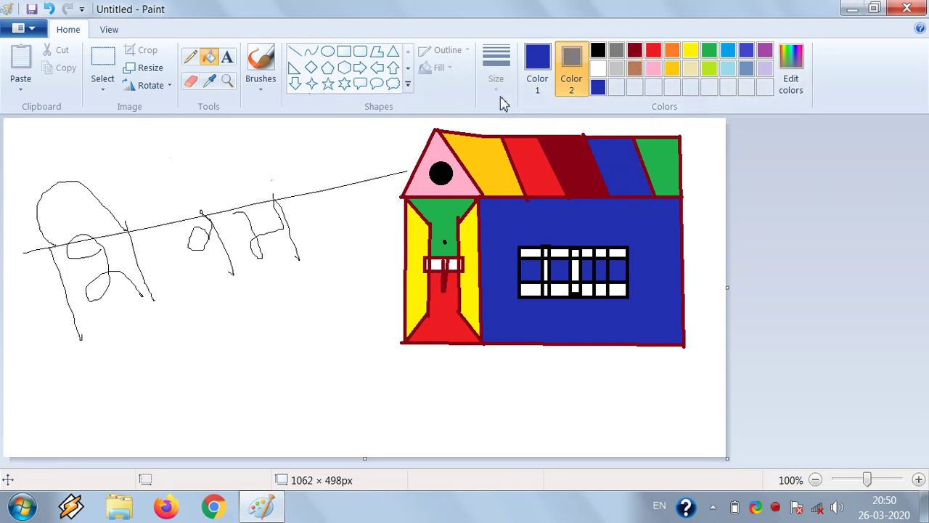
Step: Set both Color 1 and Color 2 to red and fill the fourth roof stripe red
left_click(653, 50)
left_click(535, 56)
left_click(653, 51)
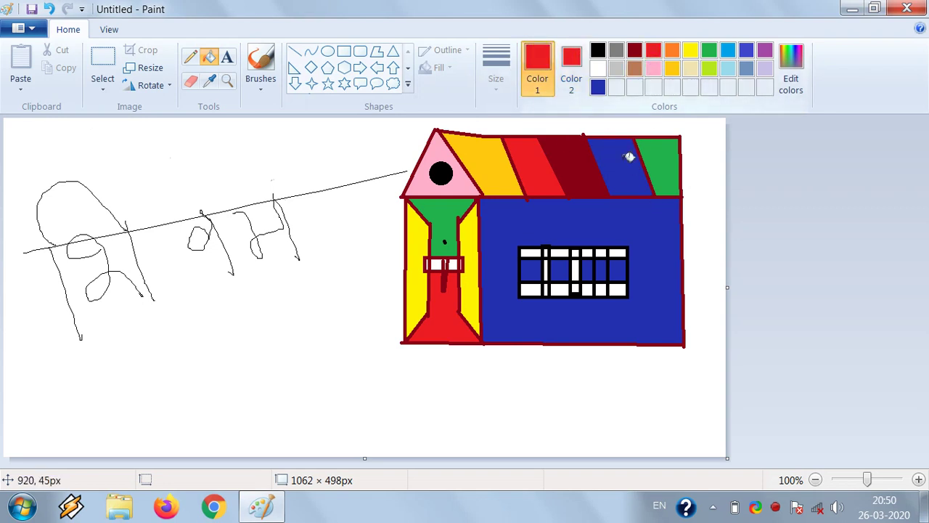
left_click(630, 157)
Step: Zoom in closely on the drawing and zoom out to 12.5%
left_click(111, 32)
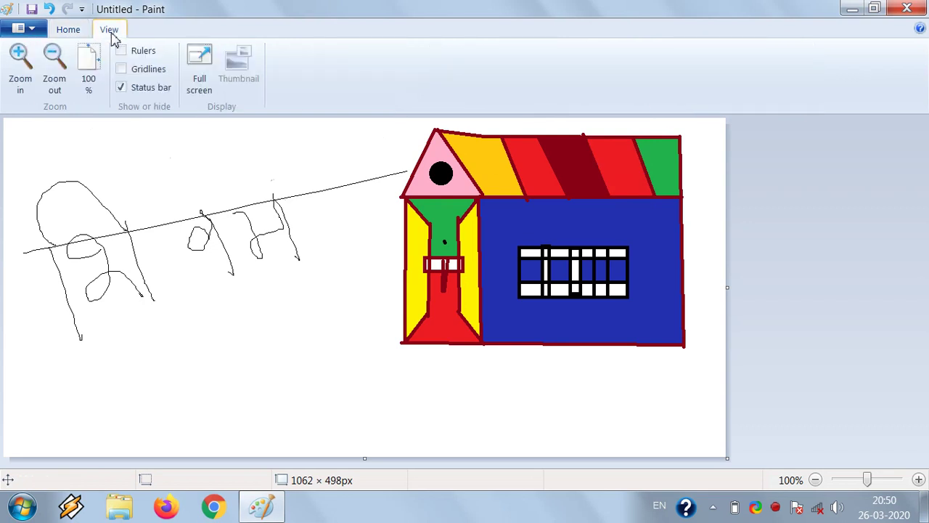
left_click(18, 59)
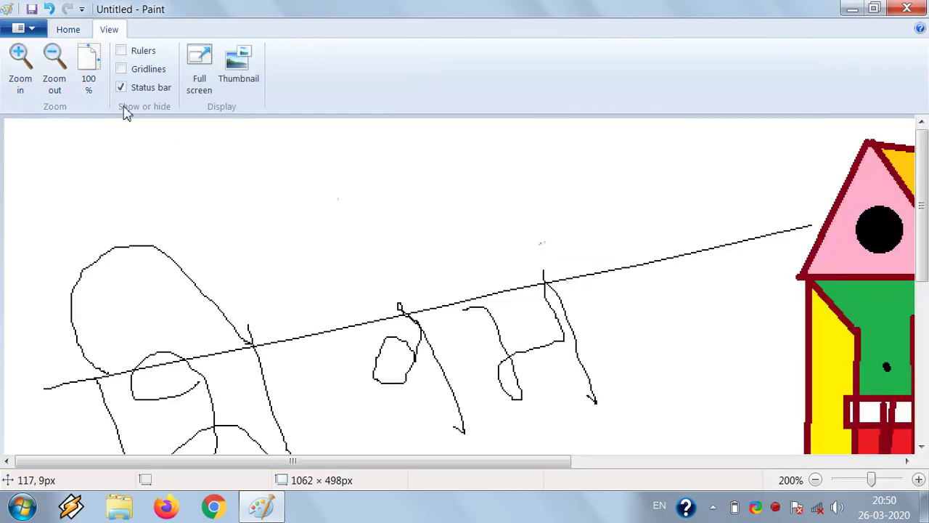
left_click(21, 58)
left_click(20, 58)
left_click(20, 58)
left_click(55, 62)
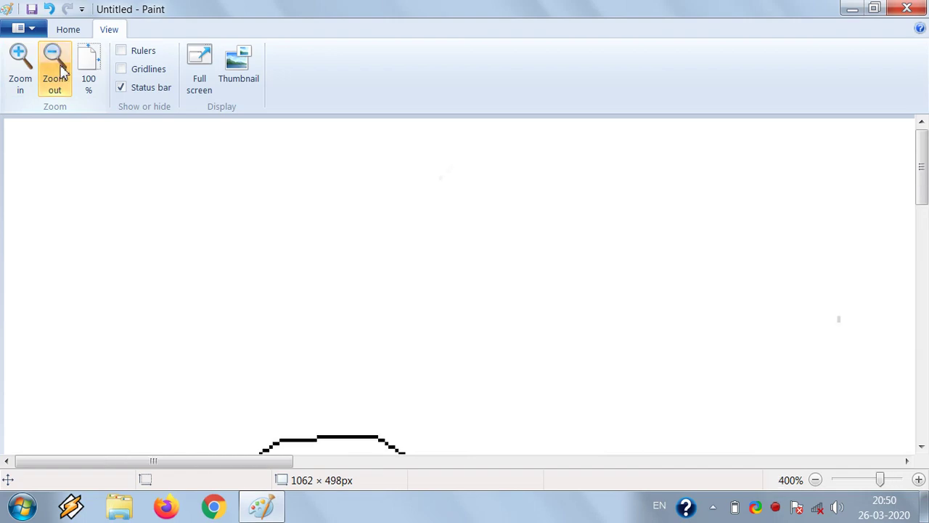
left_click(58, 66)
left_click(61, 69)
left_click(61, 69)
left_click(61, 69)
left_click(61, 69)
left_click(59, 68)
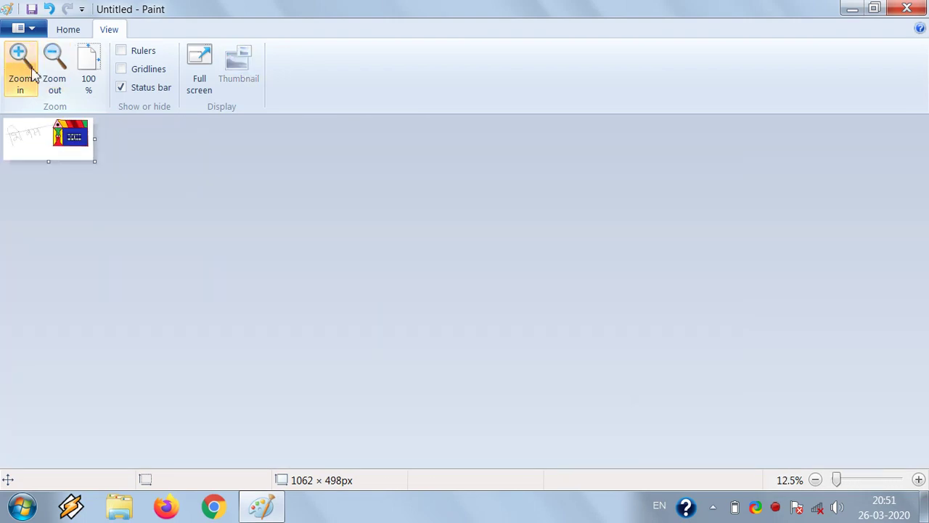
Step: Zoom the drawing in to 200%, zoom out again, and reset the view to 100%
left_click(26, 70)
left_click(27, 70)
left_click(27, 71)
left_click(26, 71)
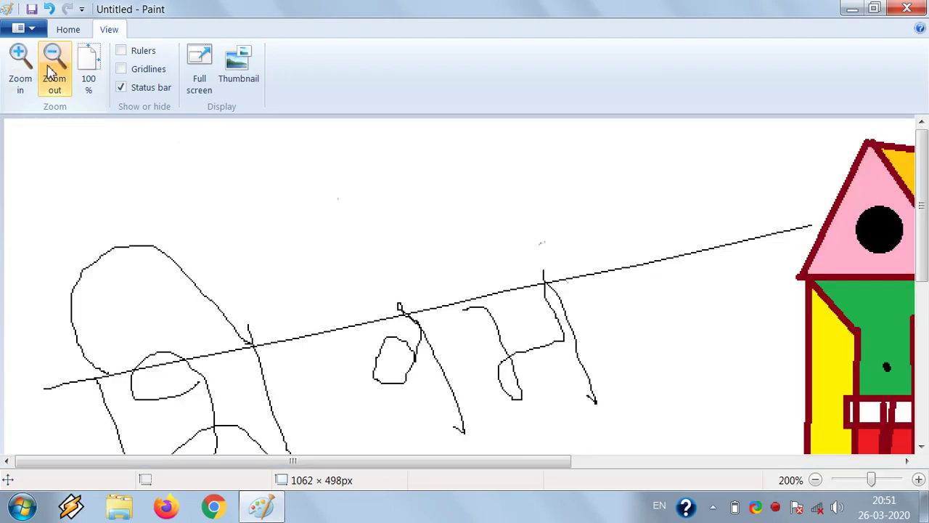
left_click(54, 62)
left_click(51, 77)
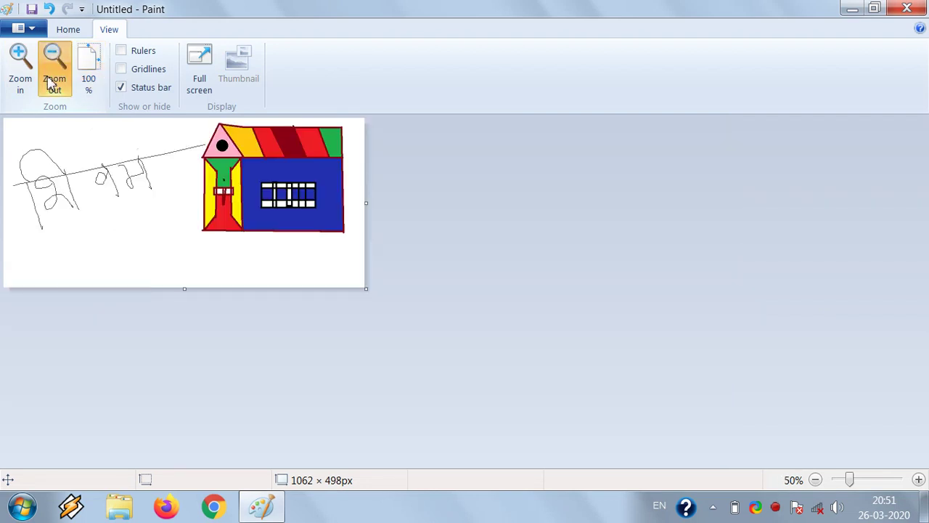
left_click(58, 76)
left_click(61, 76)
left_click(85, 69)
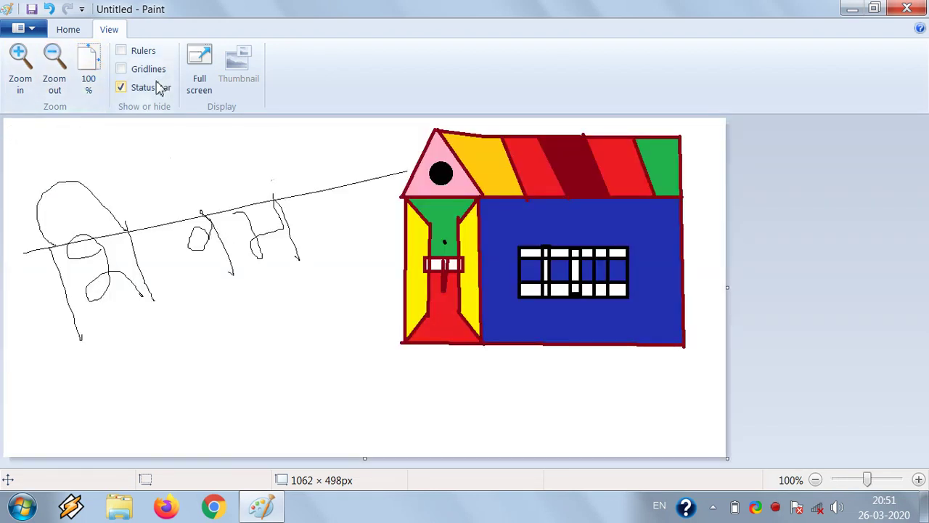
Step: Show the rulers and gridlines, hide both, and switch the gridlines on and off once more
left_click(121, 51)
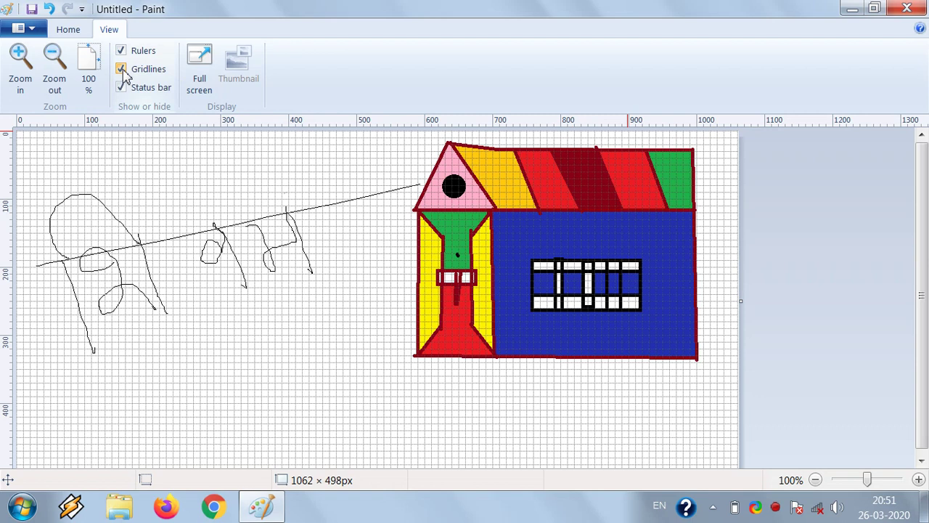
left_click(122, 69)
left_click(122, 53)
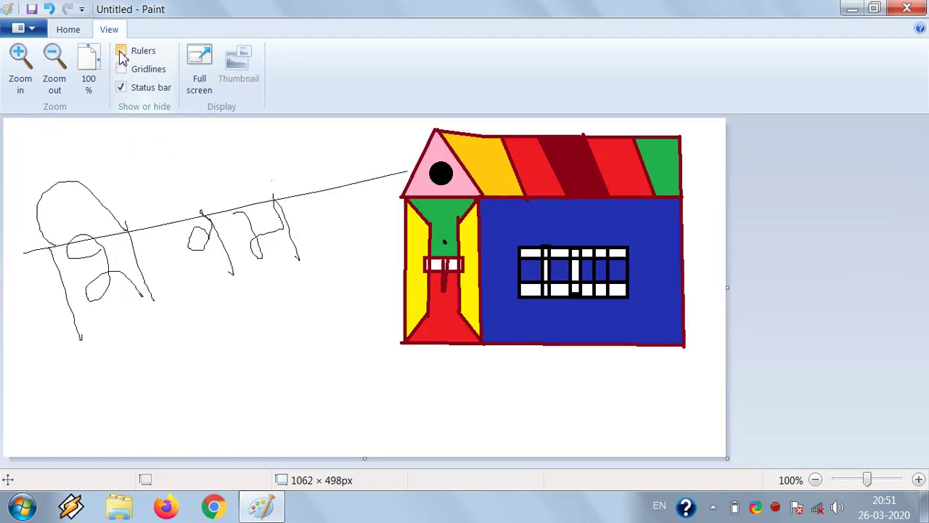
left_click(121, 69)
left_click(121, 69)
Step: Hide the status bar, show it again and hide it once more
left_click(121, 87)
left_click(121, 88)
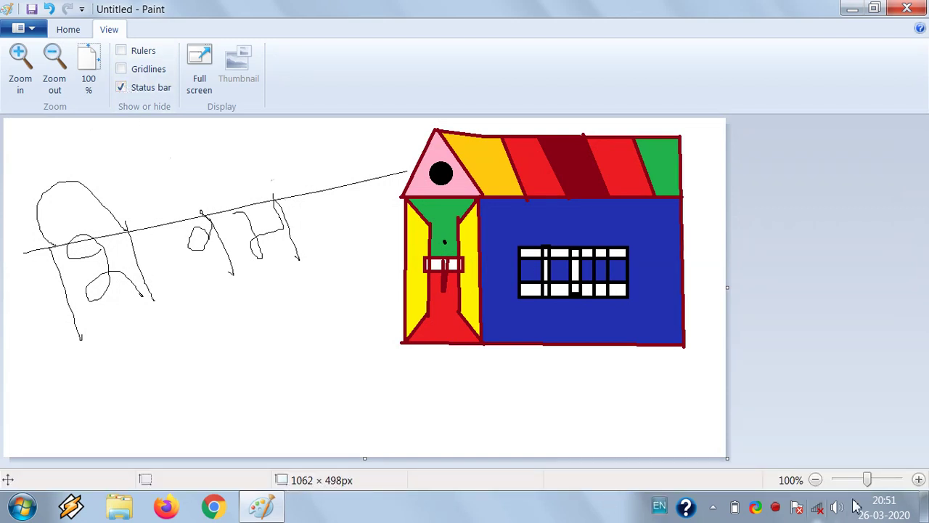
left_click(121, 87)
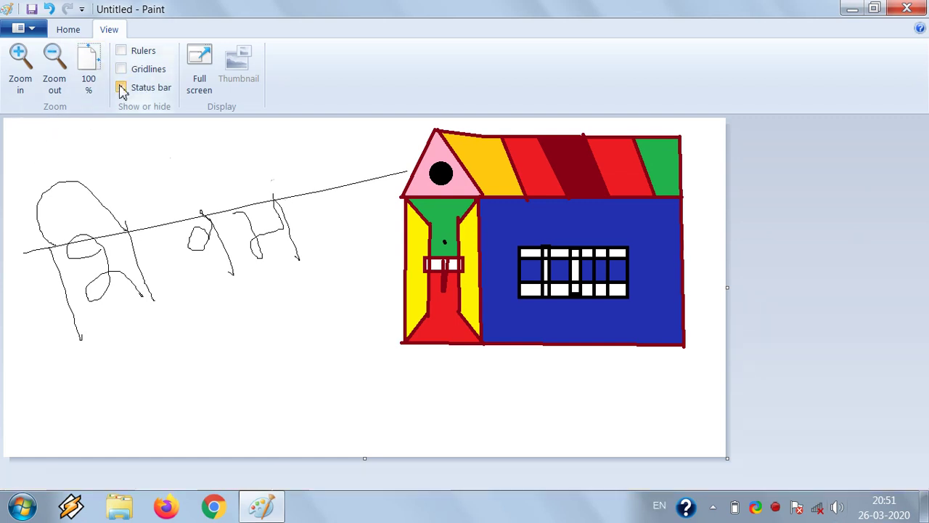
Step: Show the status bar and view the picture in full screen twice, returning to the normal window each time
left_click(122, 87)
left_click(201, 64)
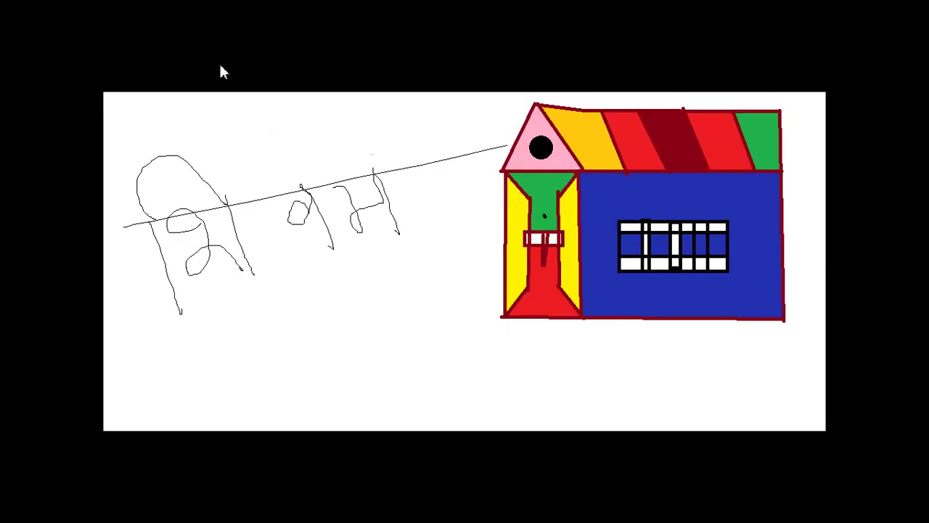
left_click(222, 71)
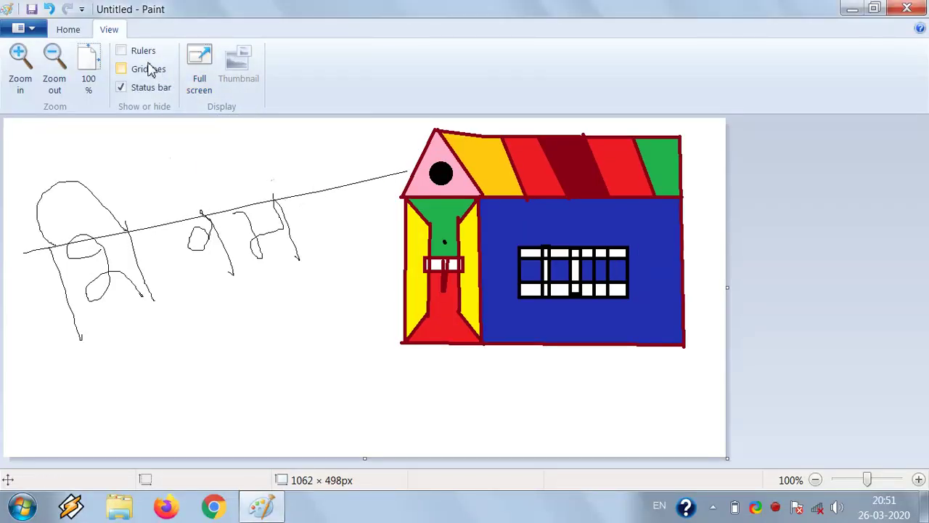
left_click(187, 78)
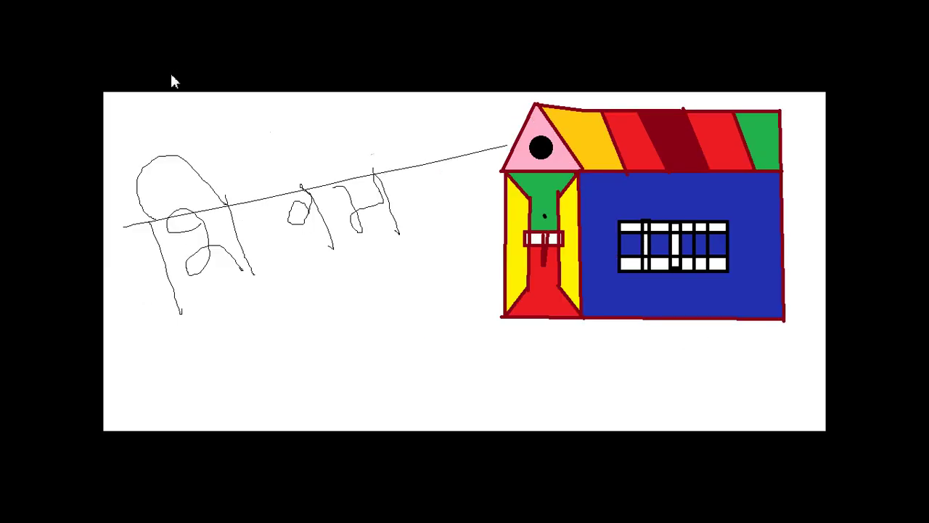
left_click(167, 80)
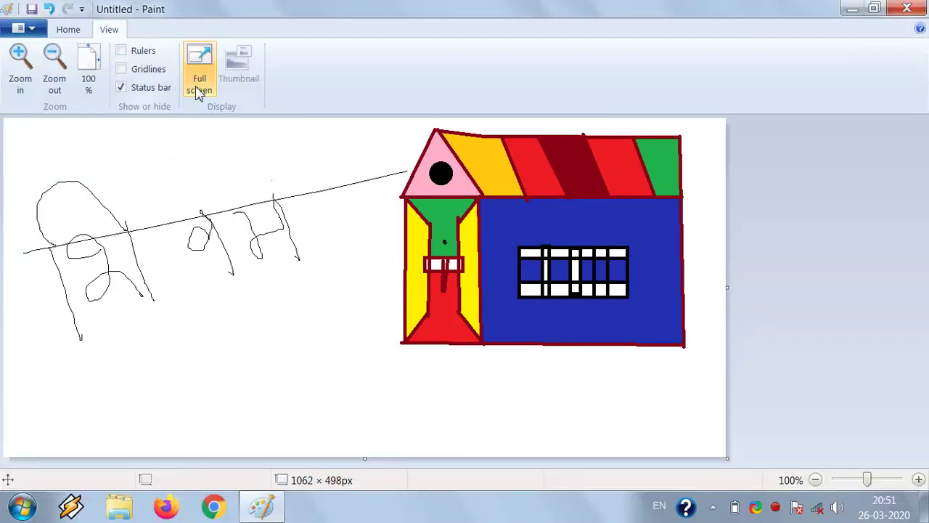
Step: Save the drawing to the Desktop as a JPEG file named "paint 1"
left_click(29, 35)
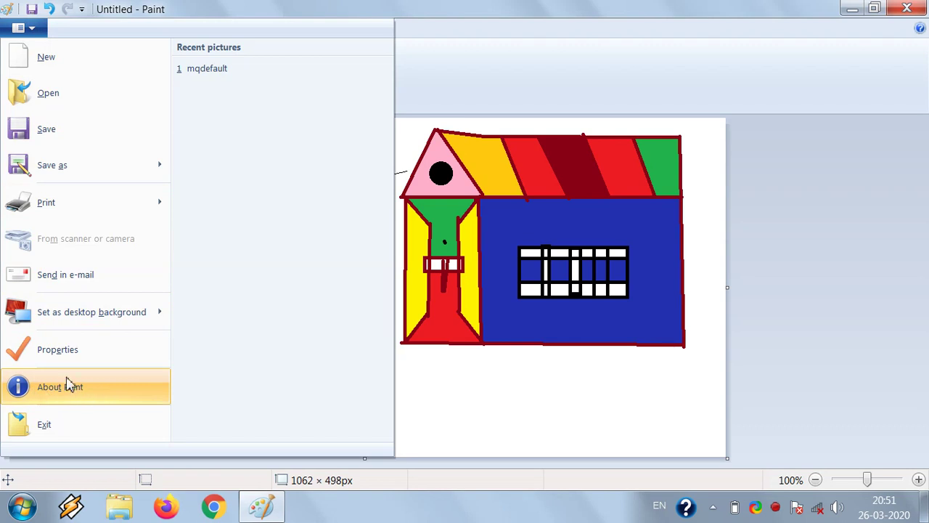
mouse_move(162, 322)
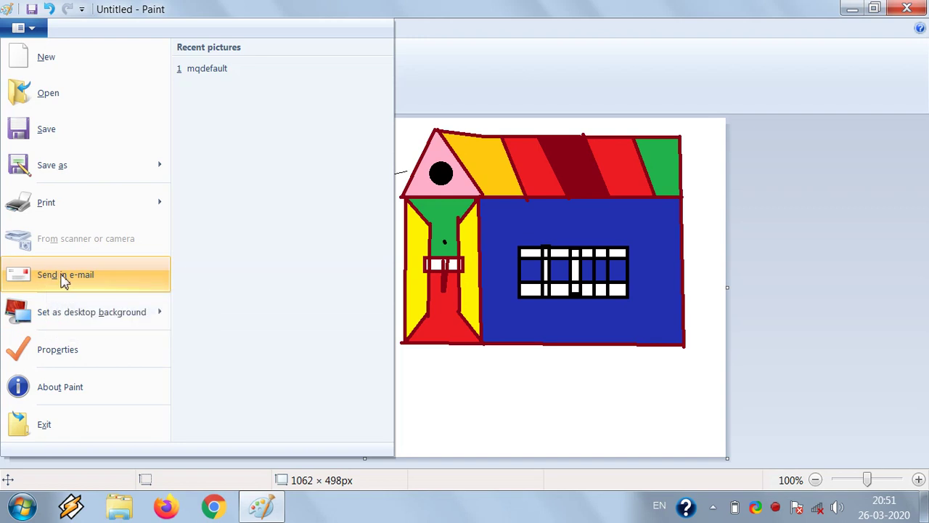
mouse_move(152, 210)
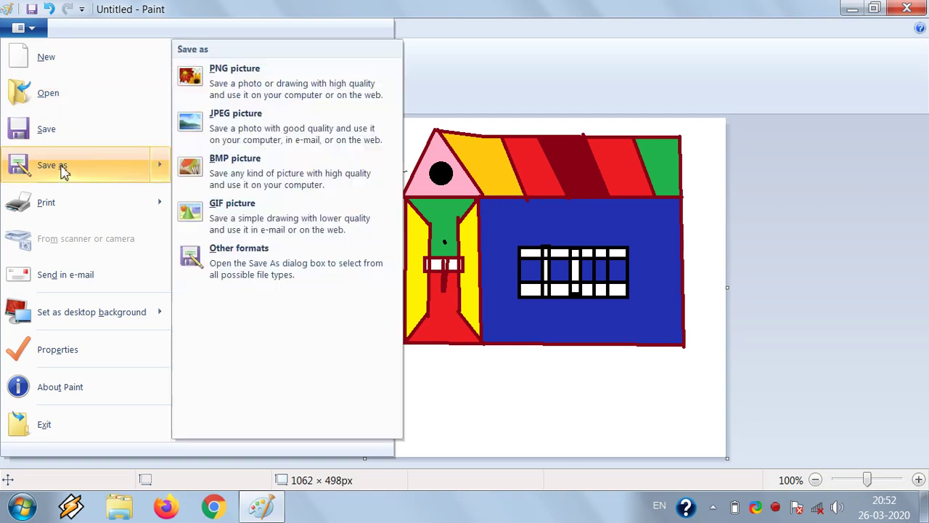
left_click(71, 138)
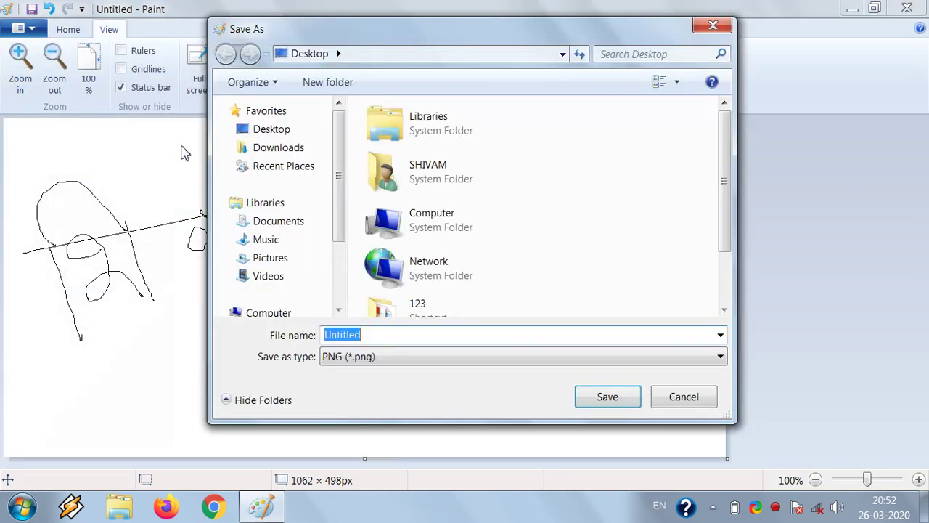
left_click(283, 130)
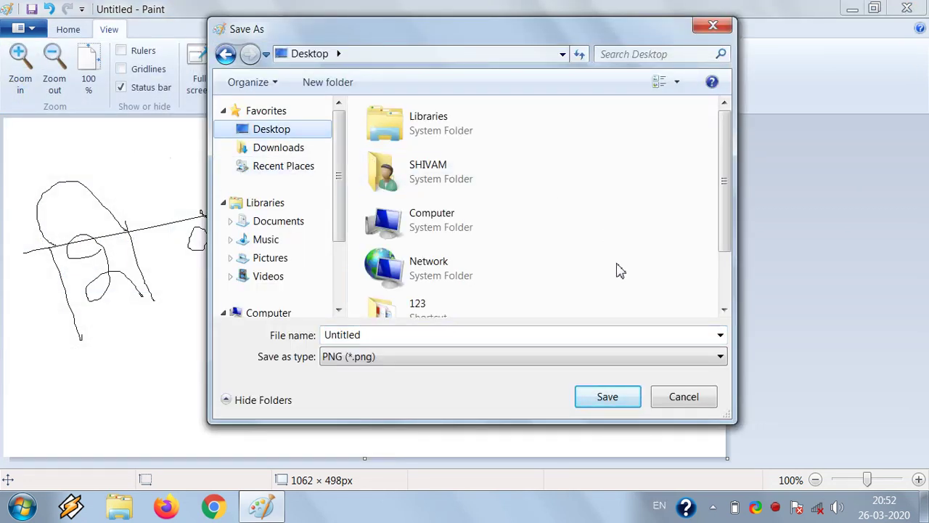
left_click(392, 337)
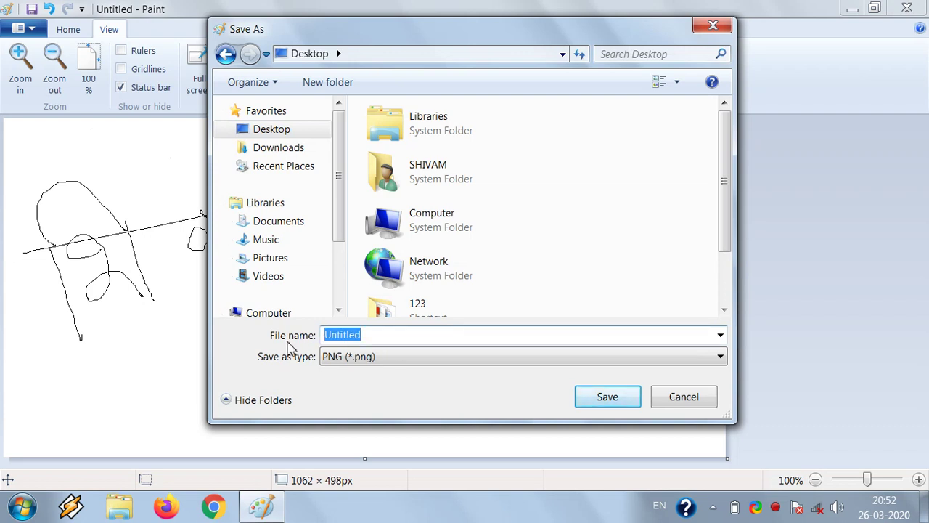
type("paint 1")
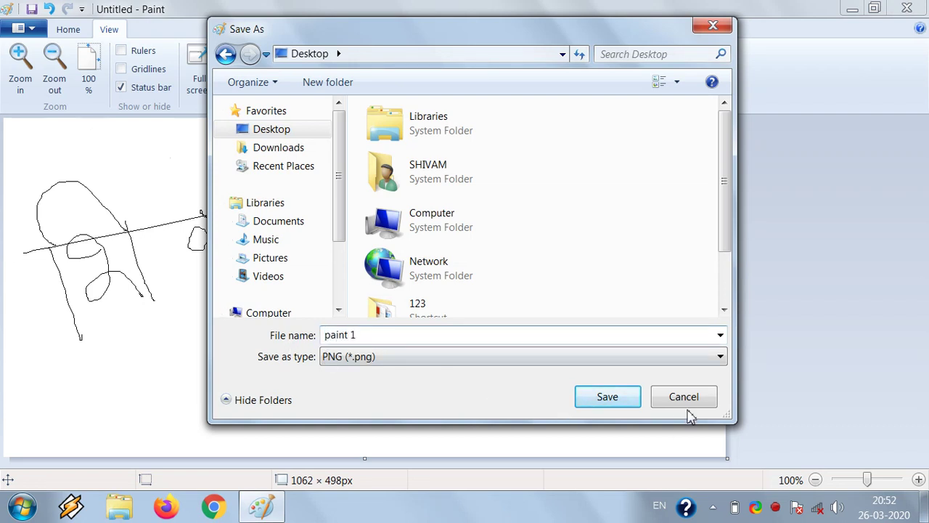
left_click(594, 357)
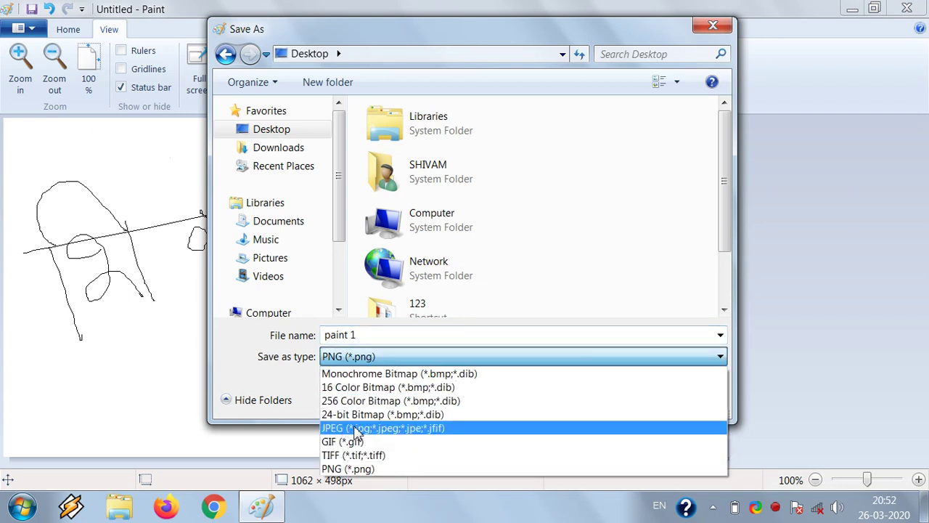
left_click(355, 429)
left_click(620, 395)
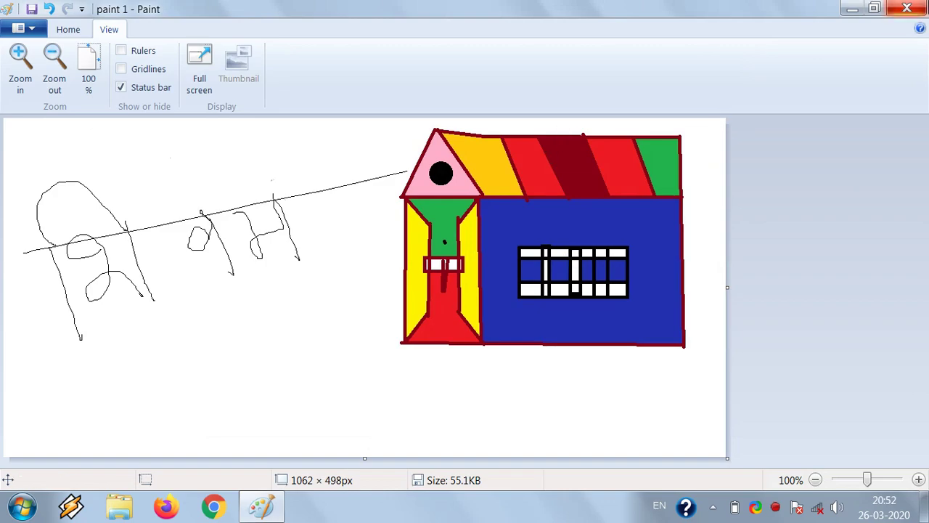
Step: Close Paint, preview the saved "paint 1" picture from the desktop in Windows Photo Viewer, and close the viewer
left_click(904, 8)
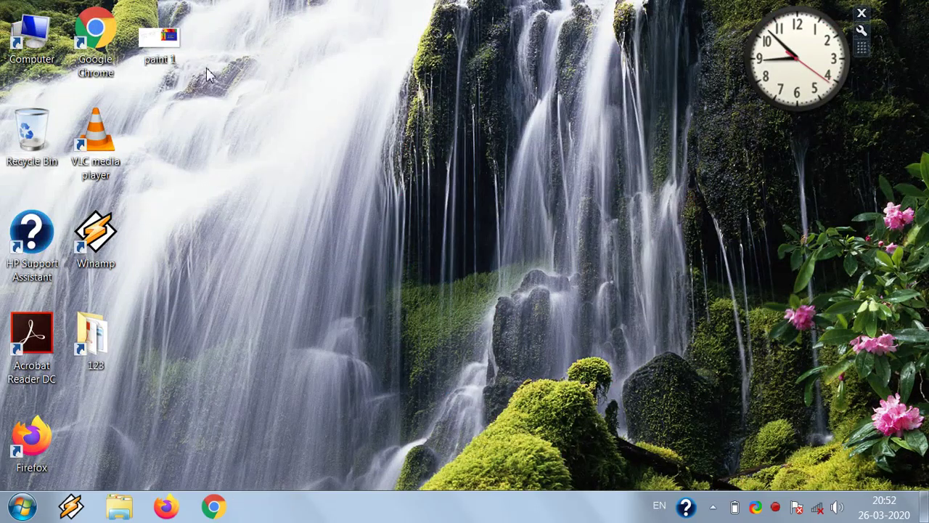
double_click(174, 45)
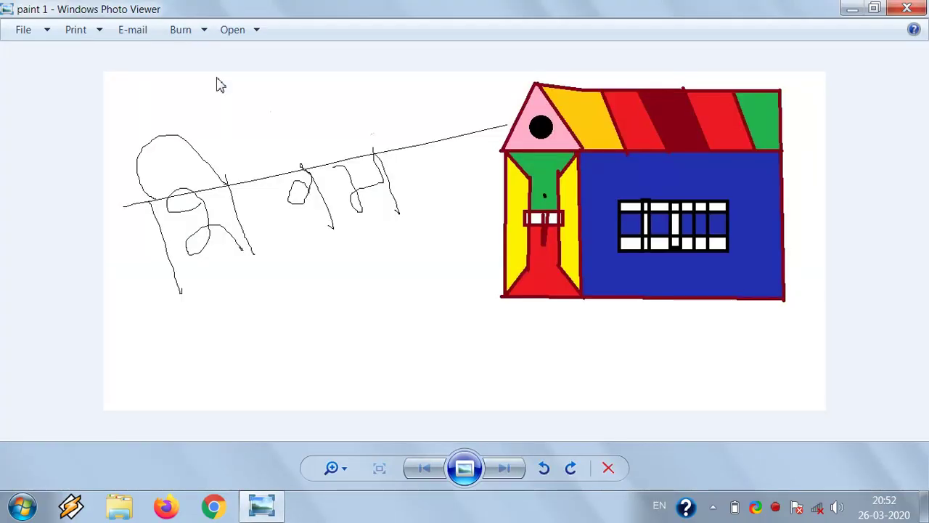
left_click(907, 9)
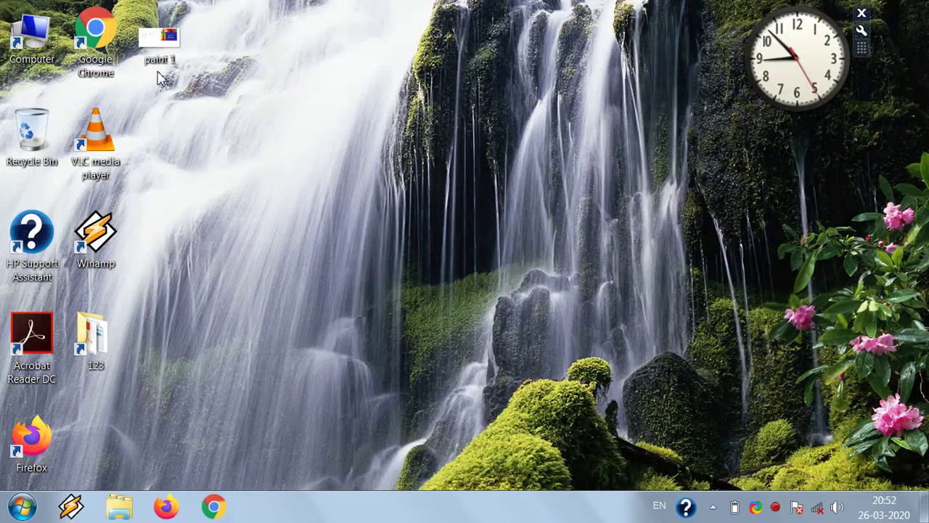
Step: Open the "paint 1" picture from the desktop in Paint for editing
right_click(169, 27)
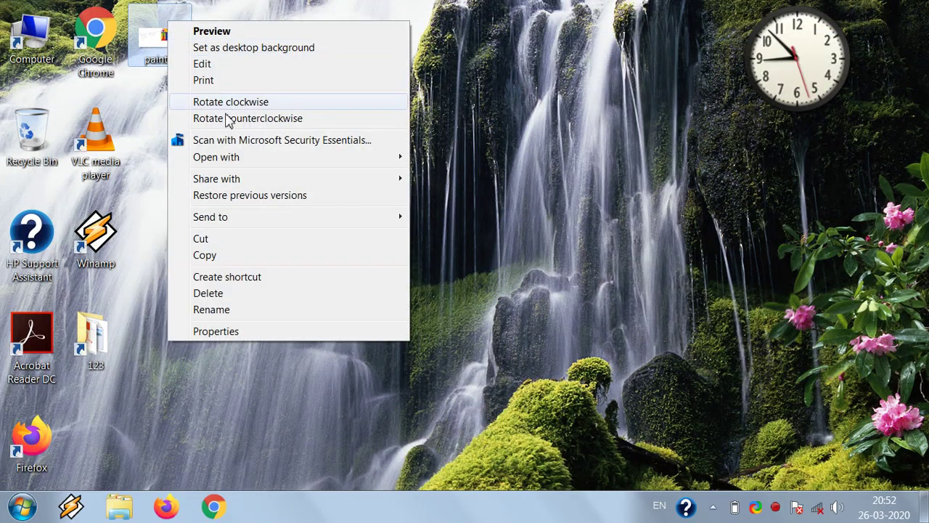
mouse_move(235, 160)
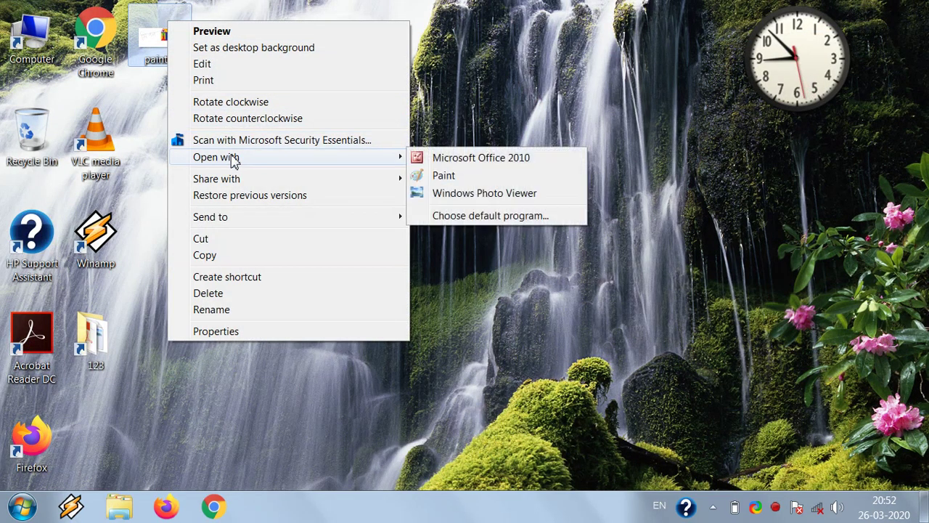
left_click(435, 177)
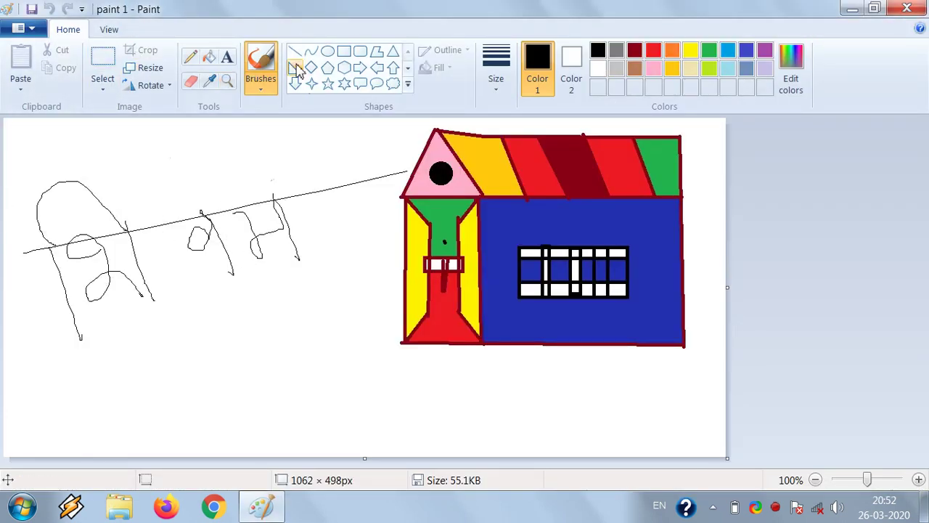
Step: Draw a black rectangle about 228 × 112 px below the handwriting and a red-outlined pentagon about 95 × 86 px inside it
left_click(344, 51)
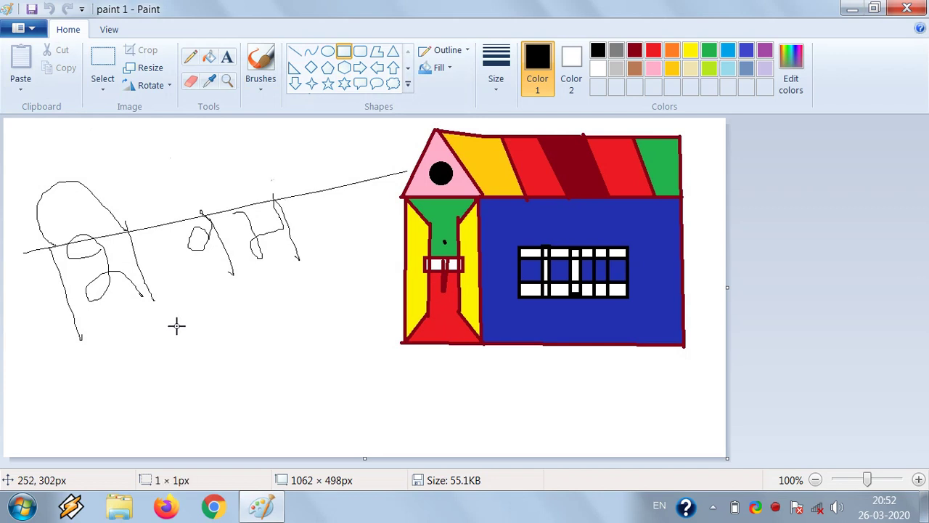
left_click_drag(174, 323, 331, 399)
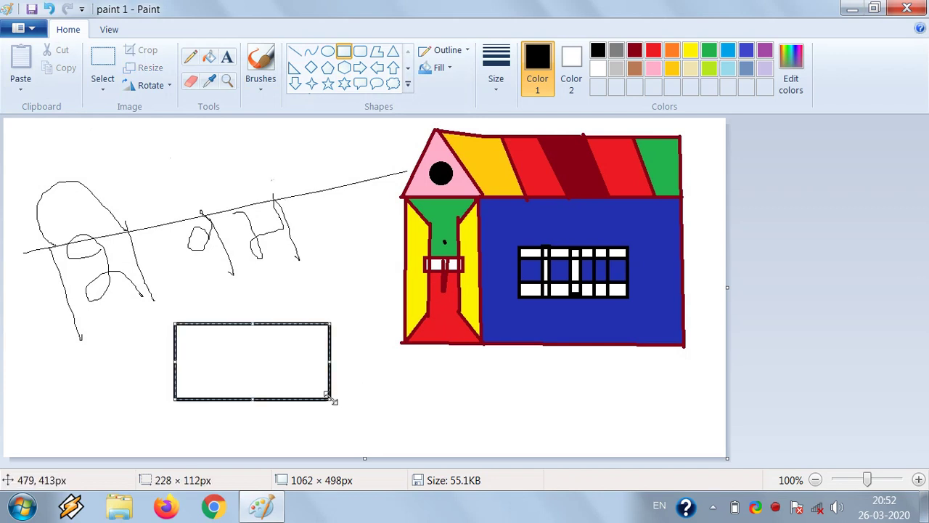
left_click(327, 68)
left_click_drag(267, 332, 206, 389)
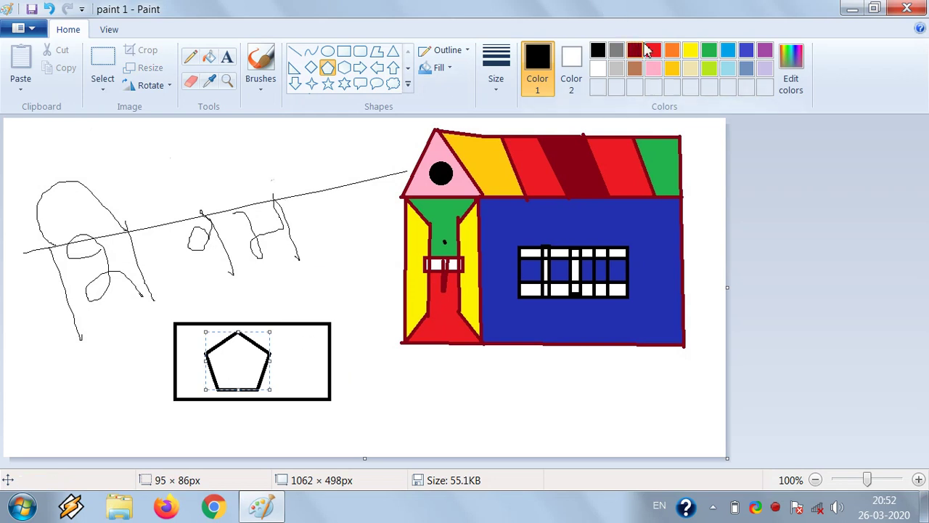
left_click(651, 51)
left_click(269, 380)
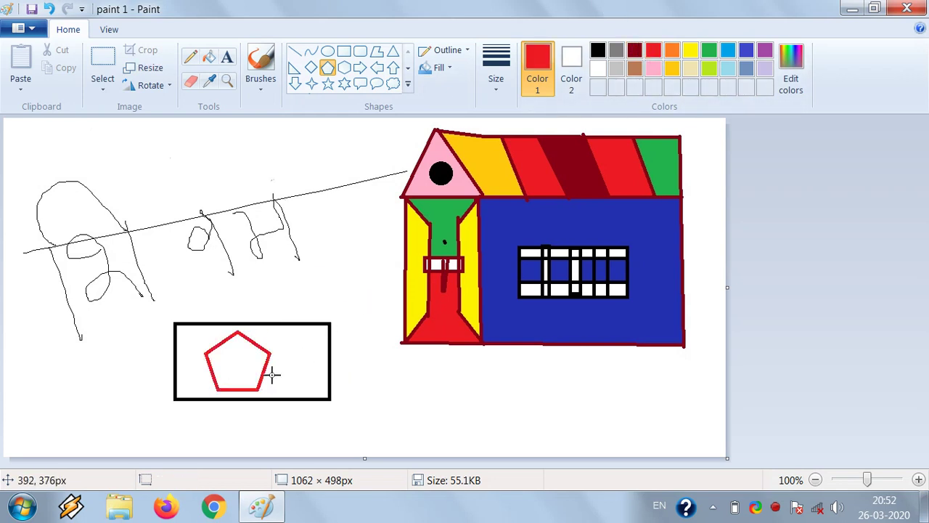
Step: Fill the rectangle around the pentagon with orange and the pentagon with indigo blue
left_click(209, 56)
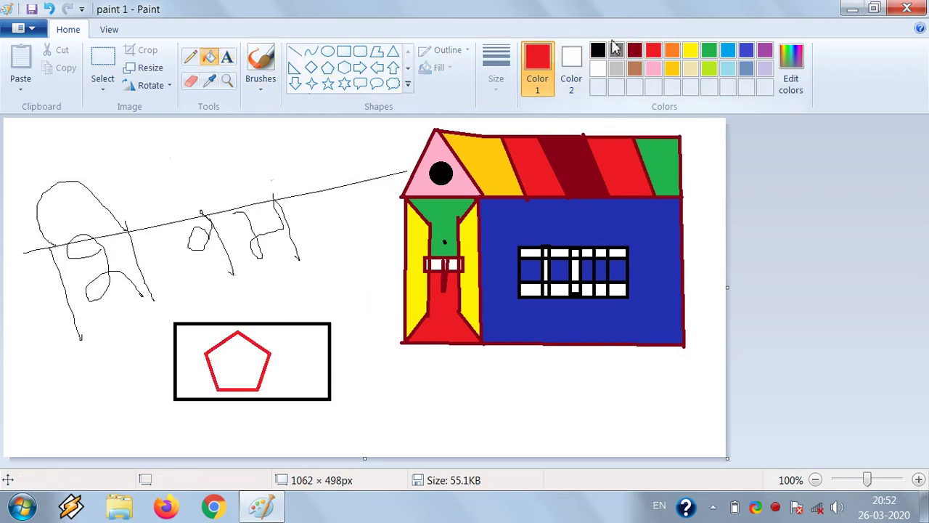
left_click(672, 53)
left_click(314, 351)
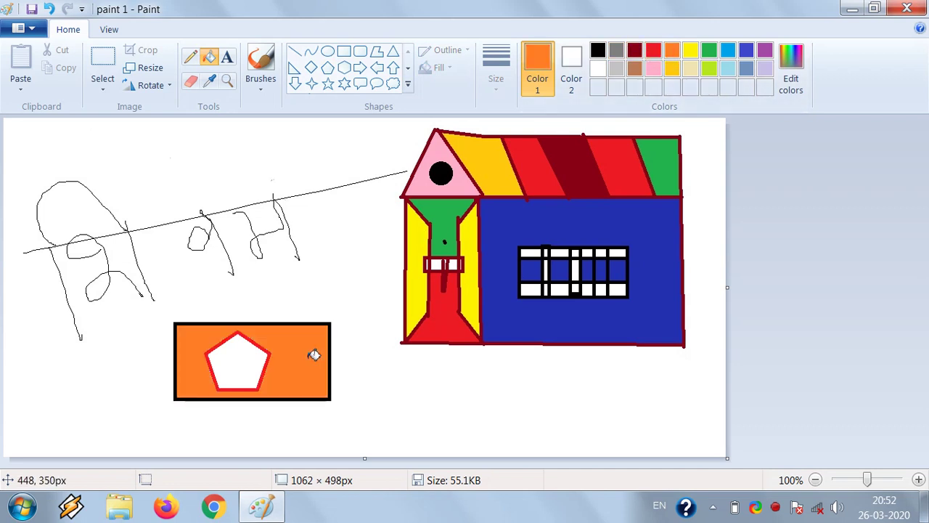
left_click(748, 50)
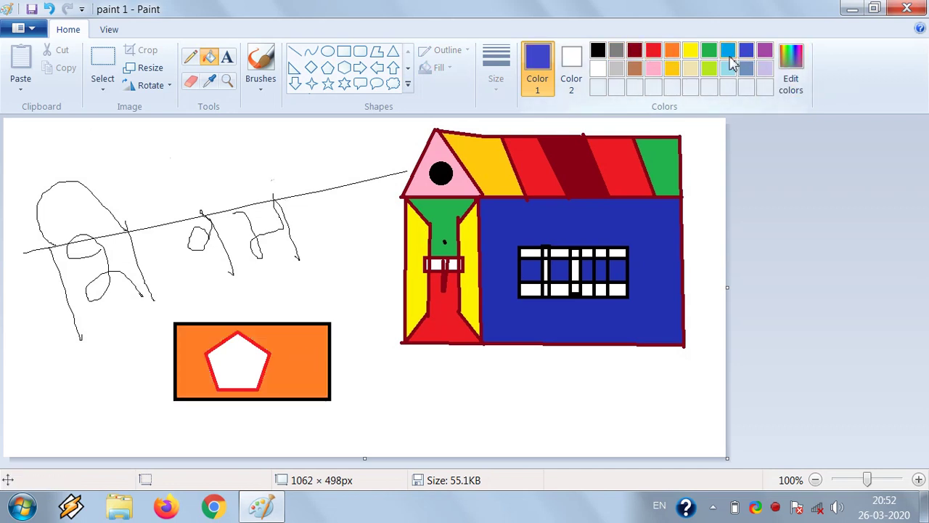
left_click(237, 369)
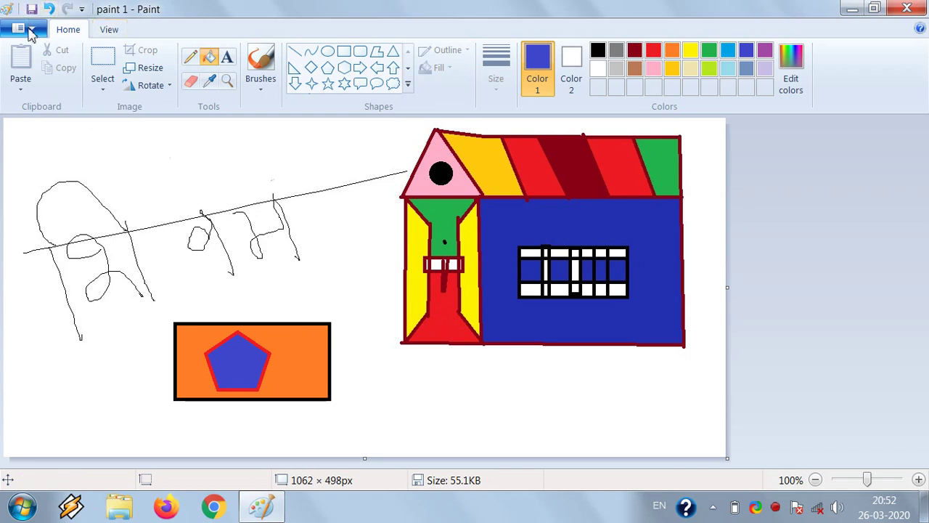
Step: Save the edited picture over the existing "paint 1" JPEG on the Desktop, replacing the file
left_click(22, 32)
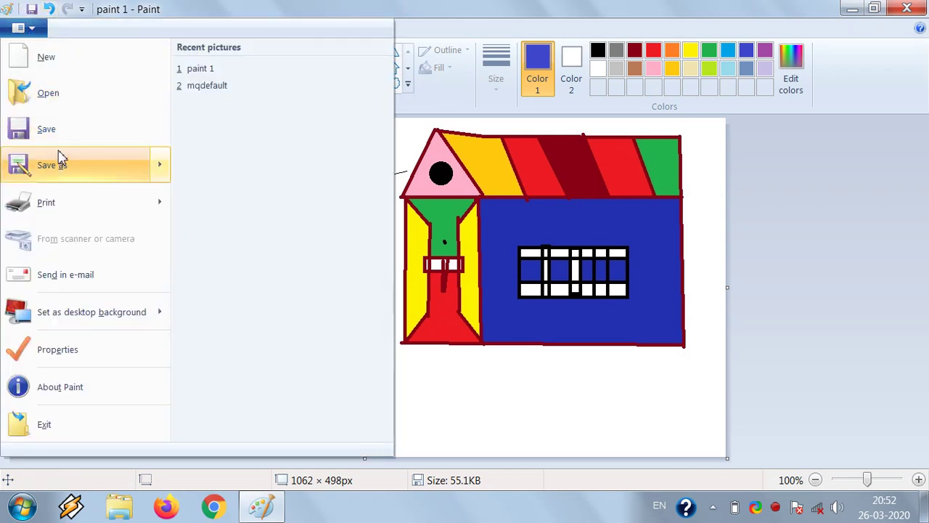
mouse_move(59, 157)
left_click(79, 168)
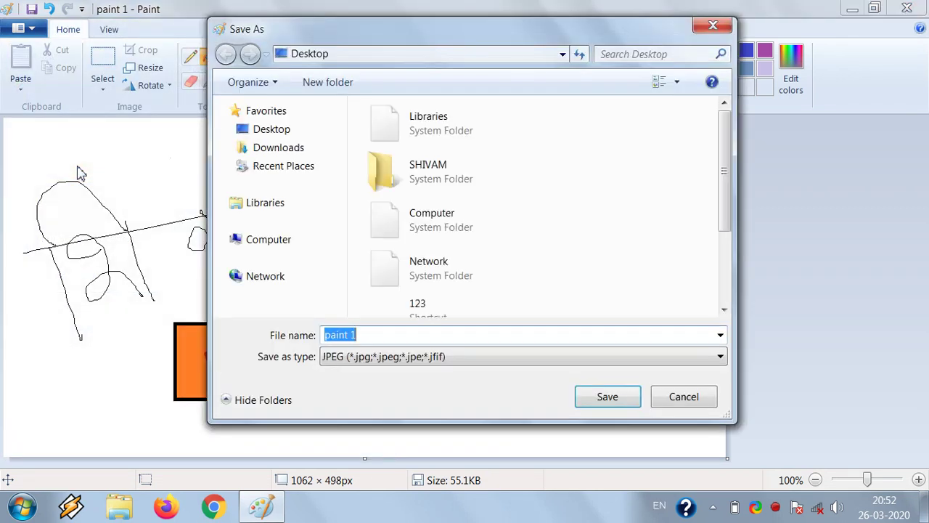
left_click(646, 179)
scroll(620, 207, "down", 3)
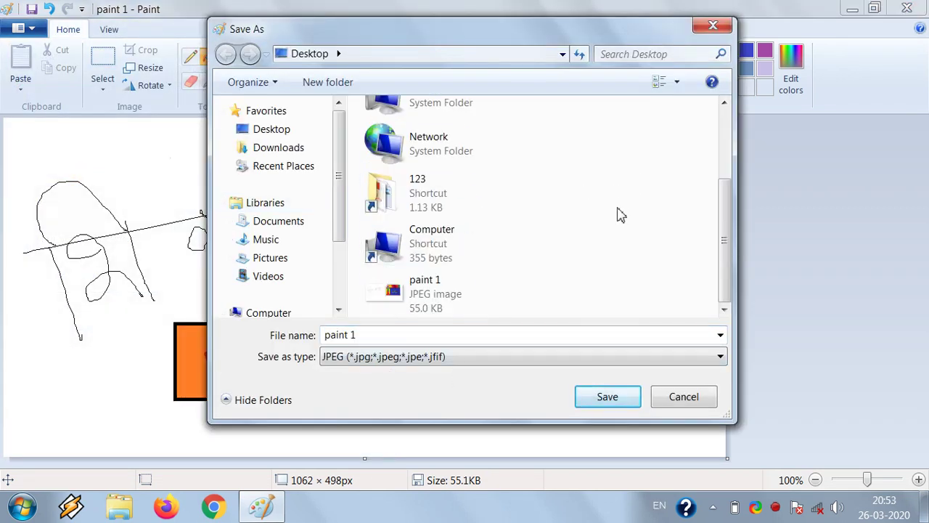
left_click(398, 290)
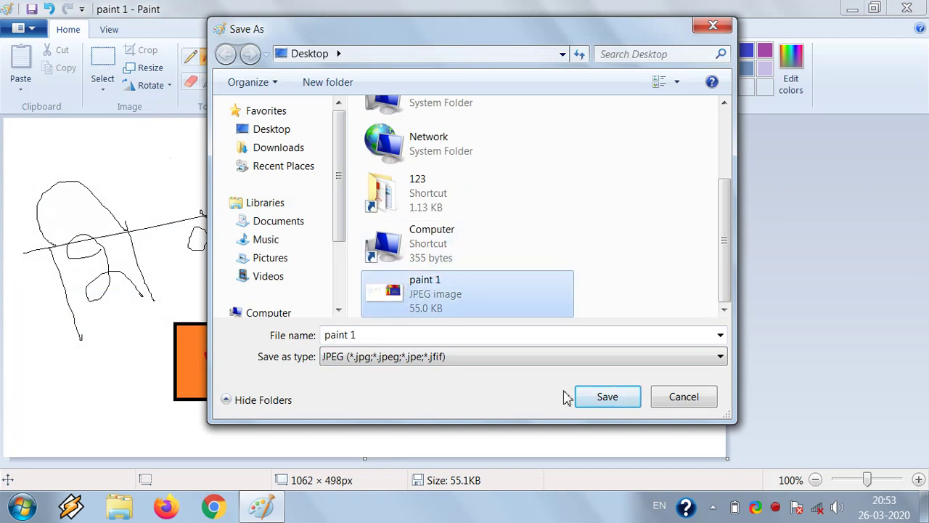
left_click(617, 405)
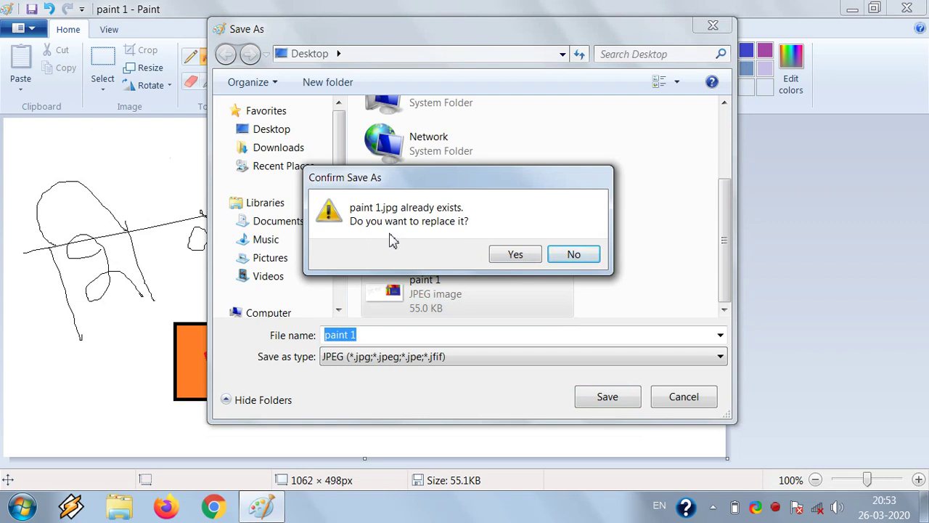
left_click(522, 257)
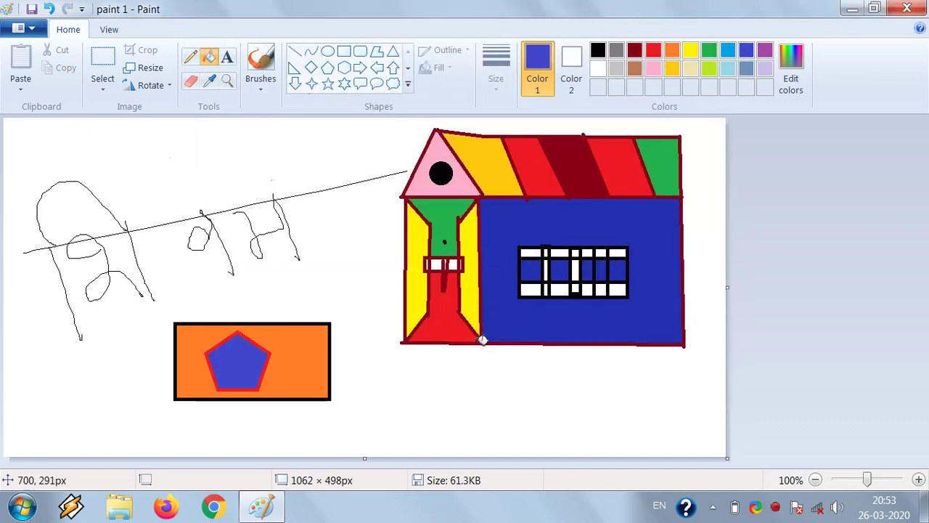
Step: Close Paint, view the updated "paint 1" picture with its new shapes in Windows Photo Viewer, and close it
left_click(911, 9)
double_click(149, 56)
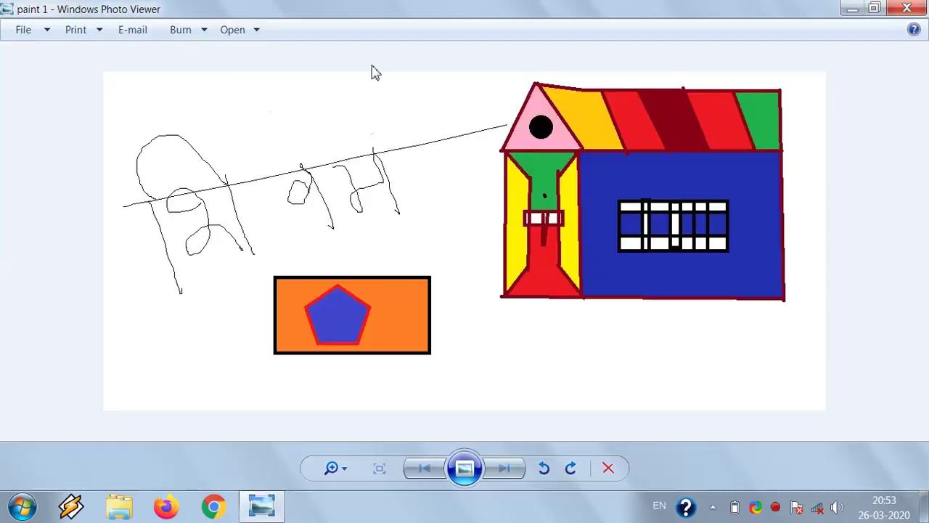
left_click(907, 9)
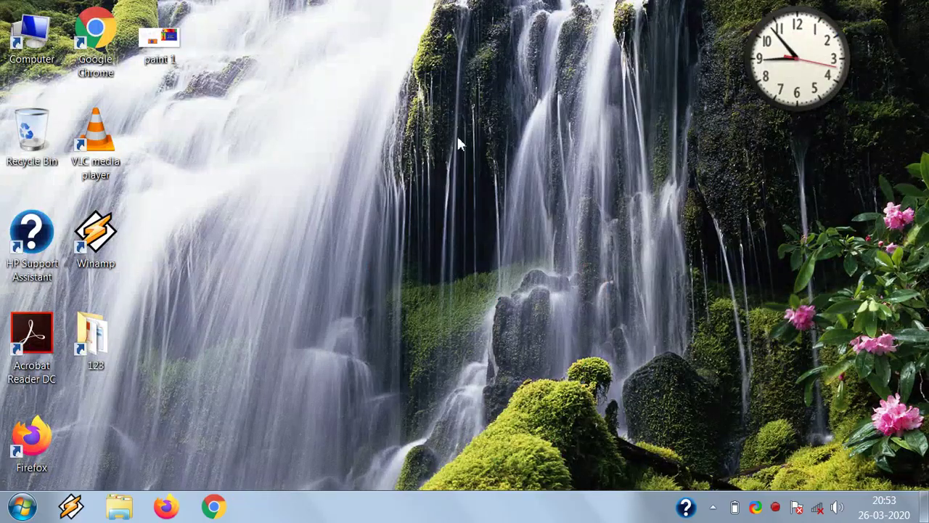
Step: View the general properties of the "paint 1" JPEG on the desktop, including its size and dates, and close them
right_click(150, 23)
left_click(216, 332)
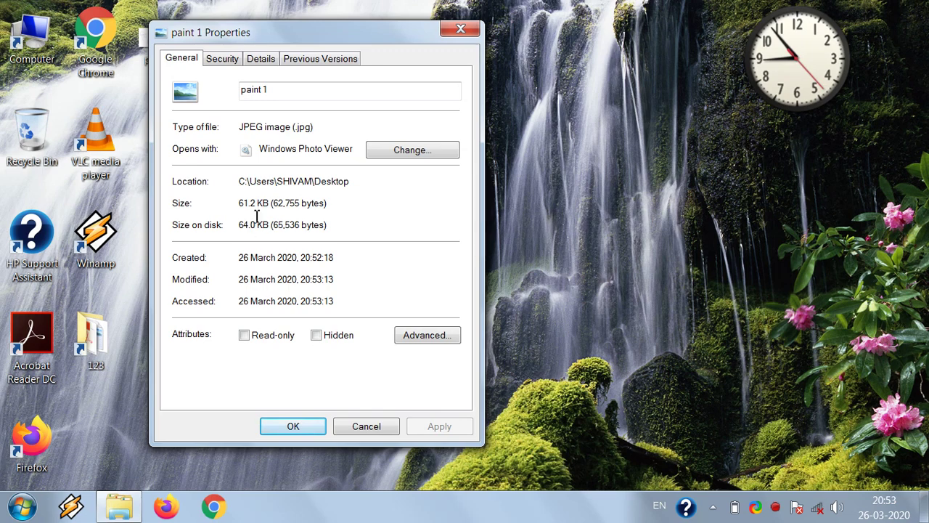
left_click(305, 427)
right_click(275, 23)
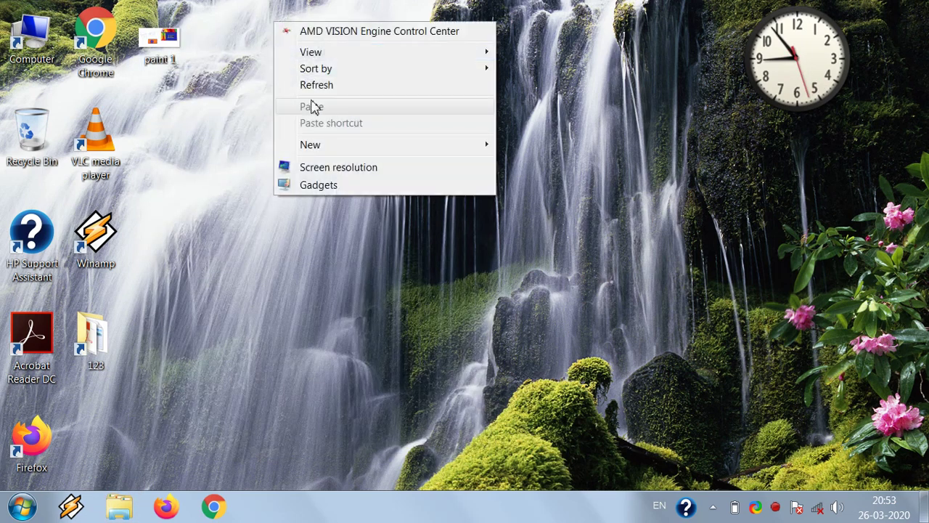
left_click(313, 86)
right_click(312, 85)
left_click(364, 154)
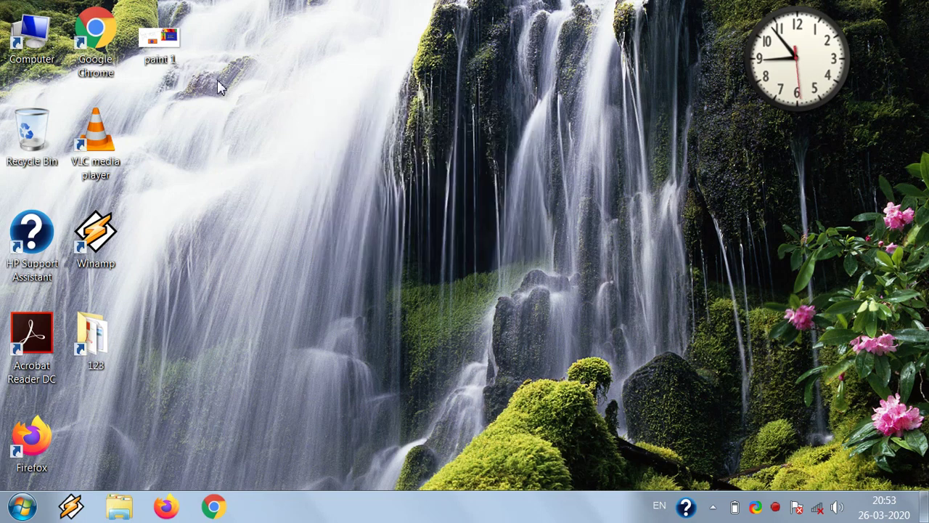
right_click(219, 85)
left_click(294, 144)
right_click(292, 153)
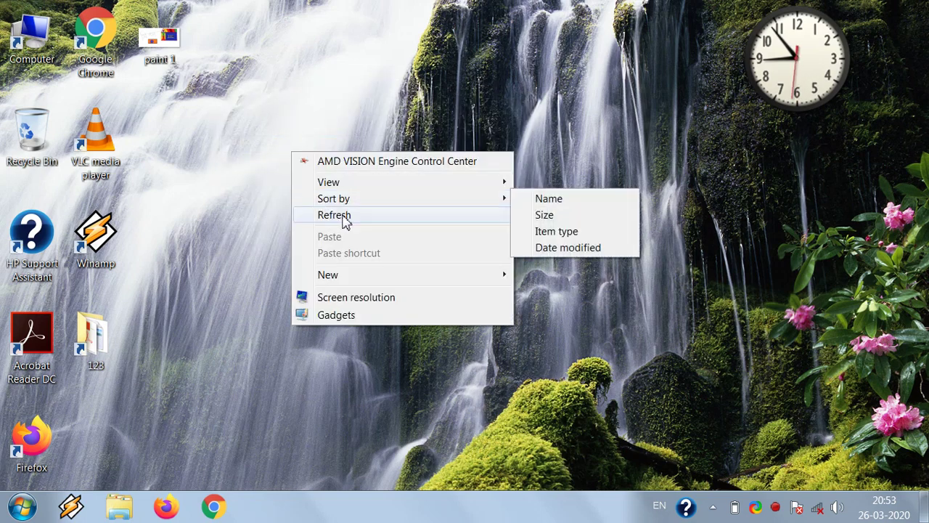
left_click(345, 221)
right_click(343, 211)
left_click(399, 280)
right_click(397, 281)
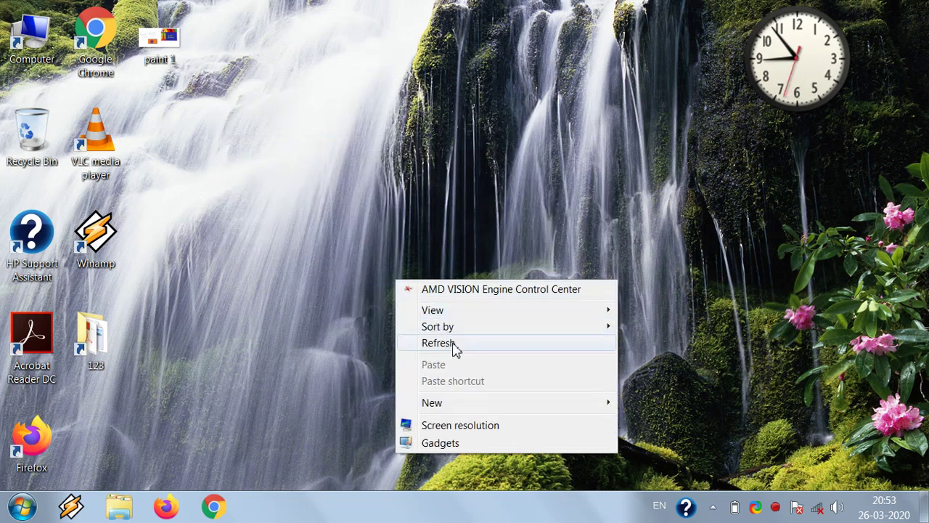
left_click(454, 349)
right_click(296, 118)
left_click(351, 187)
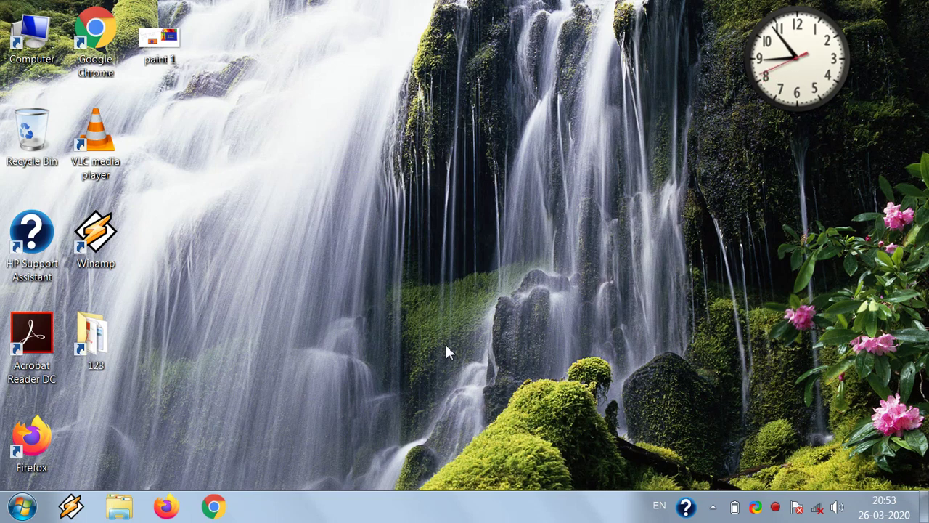
right_click(266, 49)
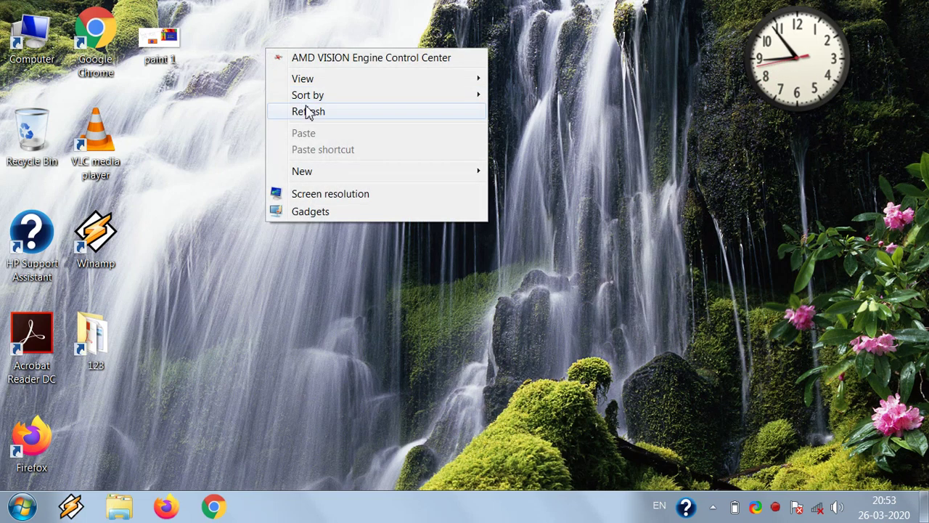